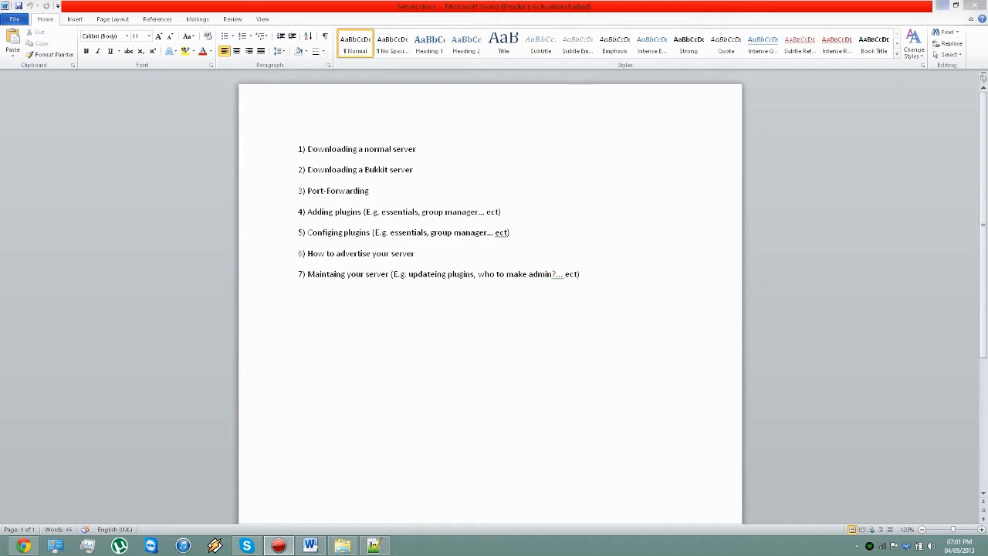
Step: Browse the Bukkit server's plugins folder in File Explorer and look inside the Essentials folder for its config.yml file
click(942, 5)
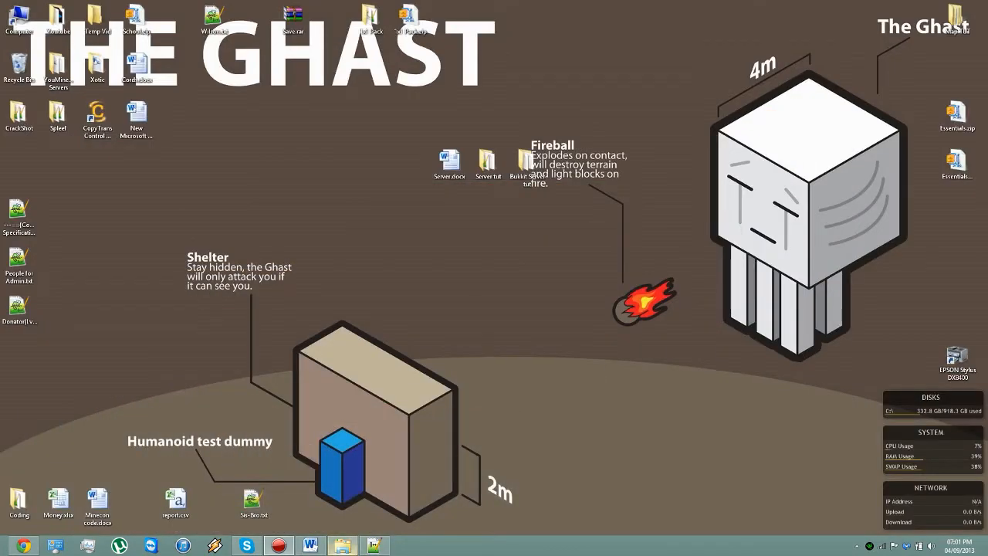
click(343, 545)
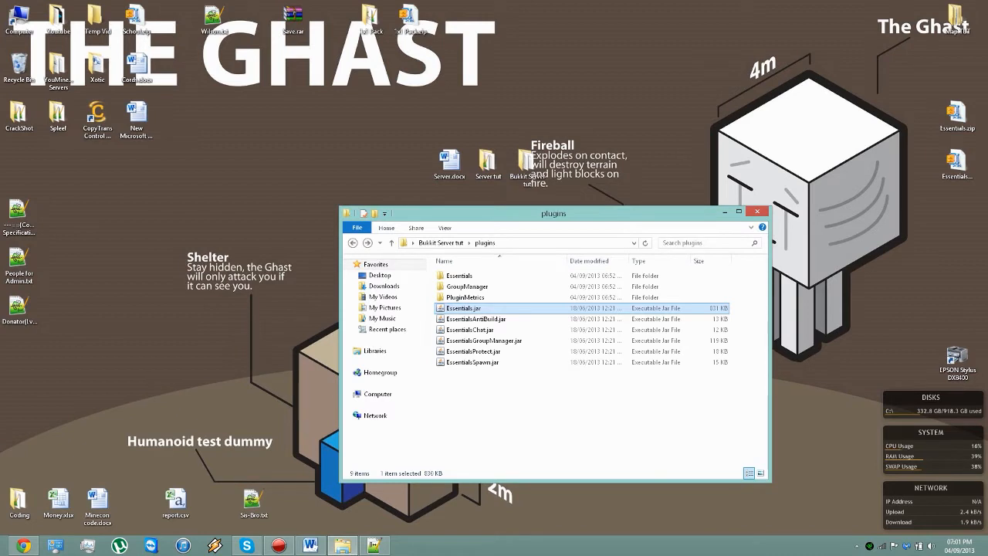
key(F2)
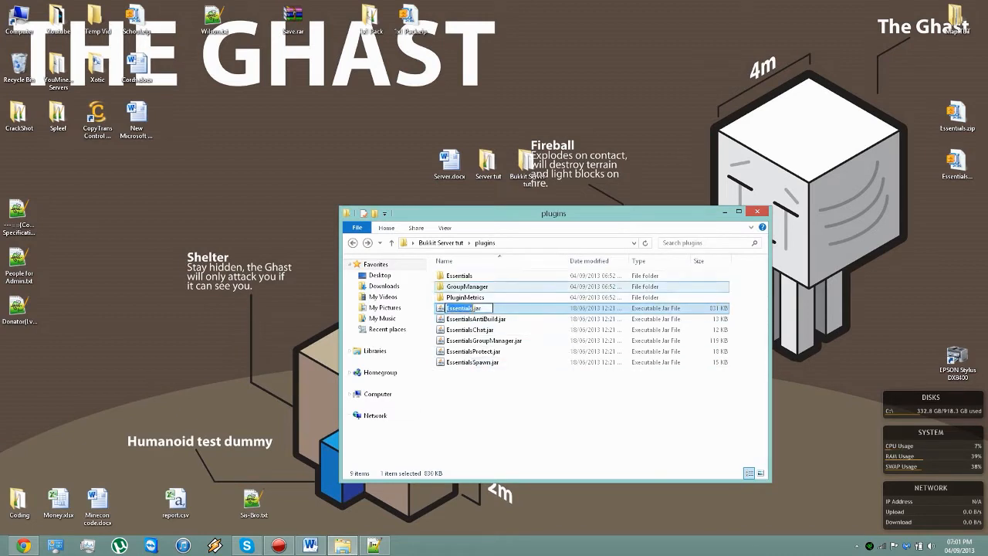
double_click(460, 275)
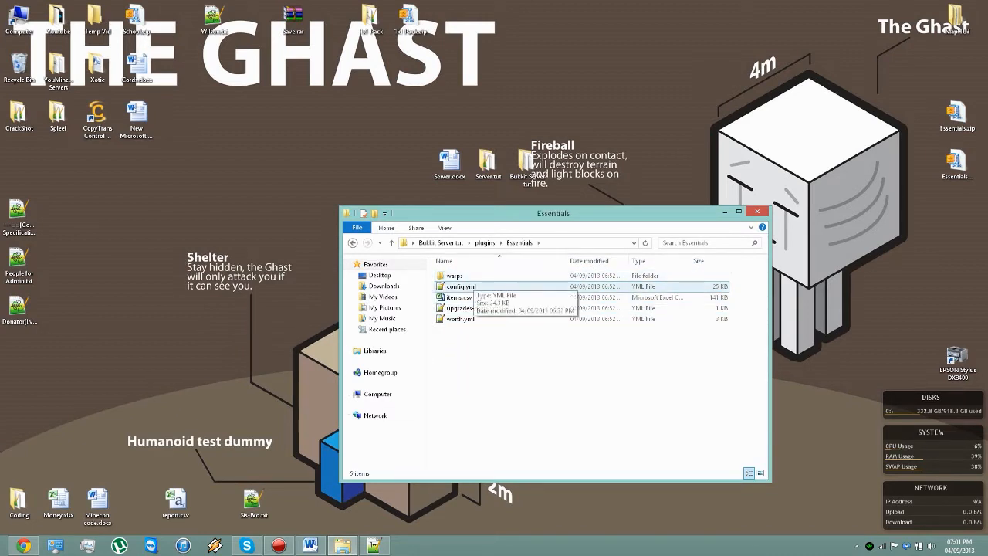
click(353, 243)
Step: Switch to the Essentials config.yml in Notepad++ and examine the teleport delay comment and the Essentials (Global) header
click(375, 546)
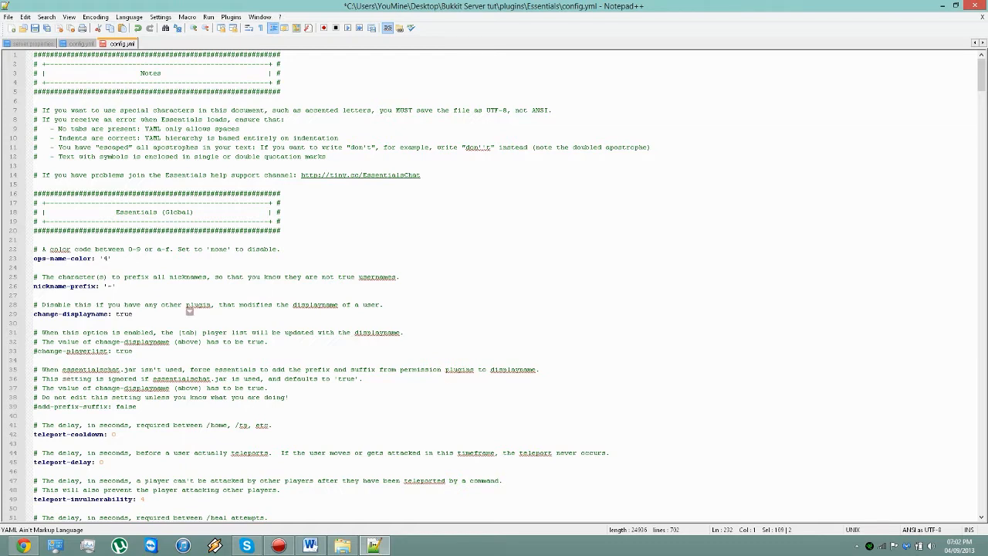
drag(272, 425, 33, 424)
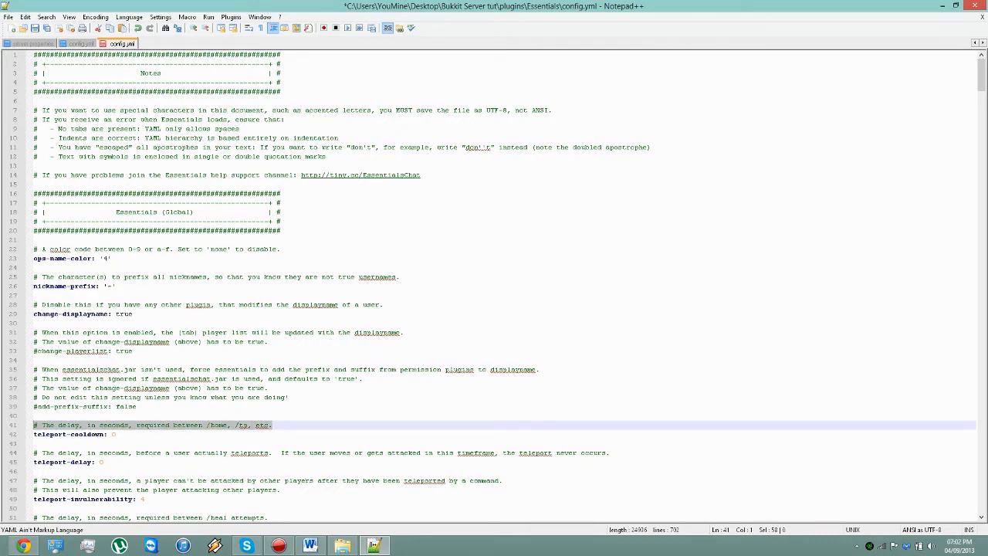
click(34, 415)
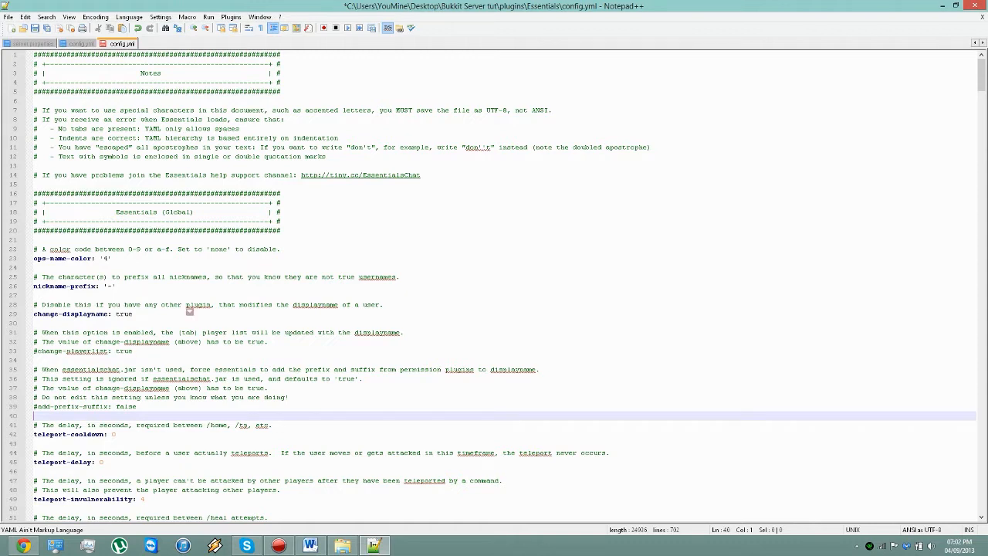
drag(34, 184, 34, 119)
drag(285, 230, 34, 191)
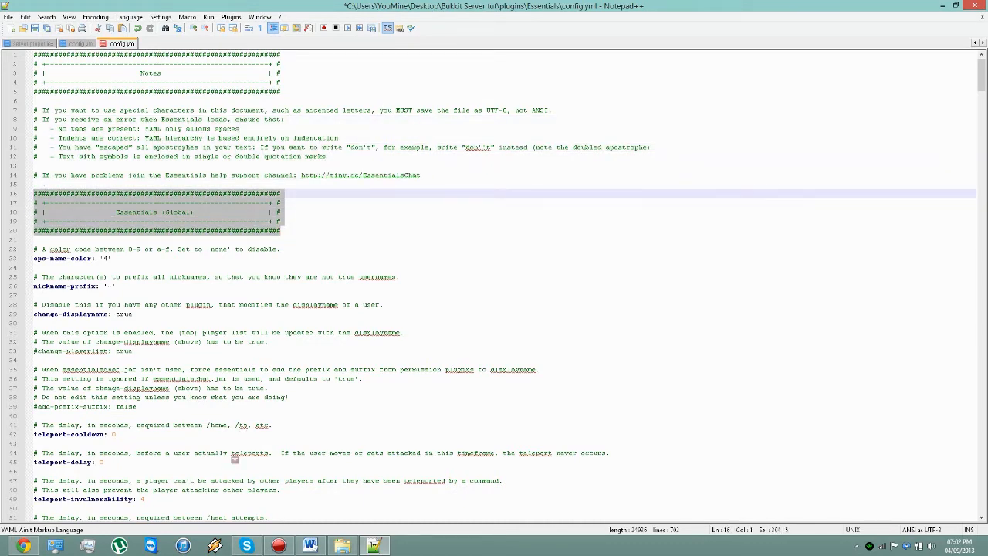
Step: Check Essentials.jar and the other Essentials plugin files in the plugins folder, and return to the Essentials config.yml
click(342, 546)
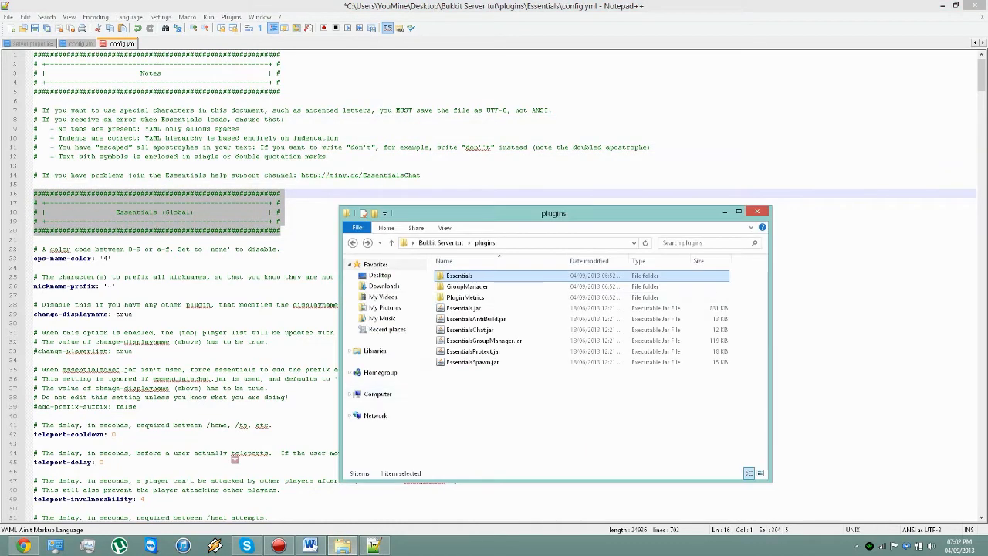
click(463, 308)
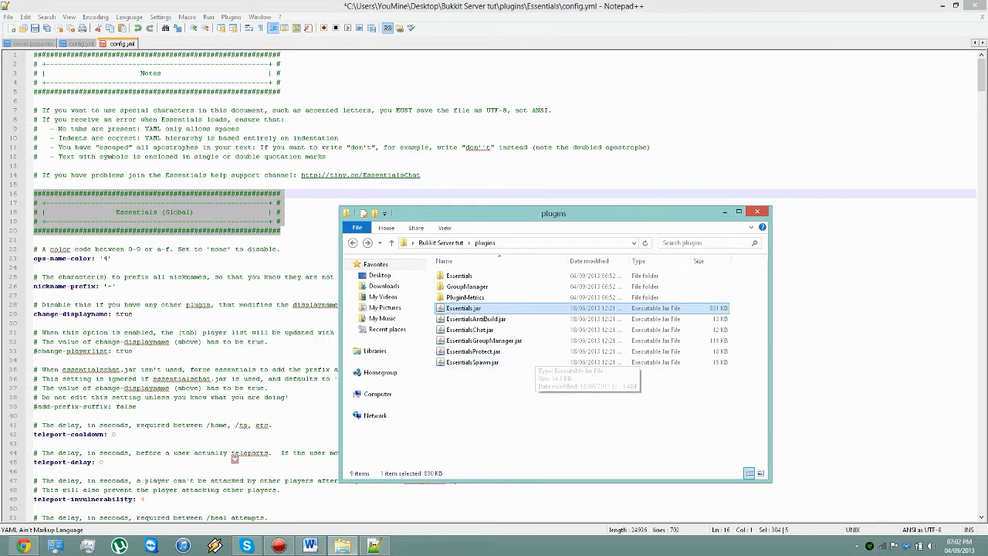
click(302, 231)
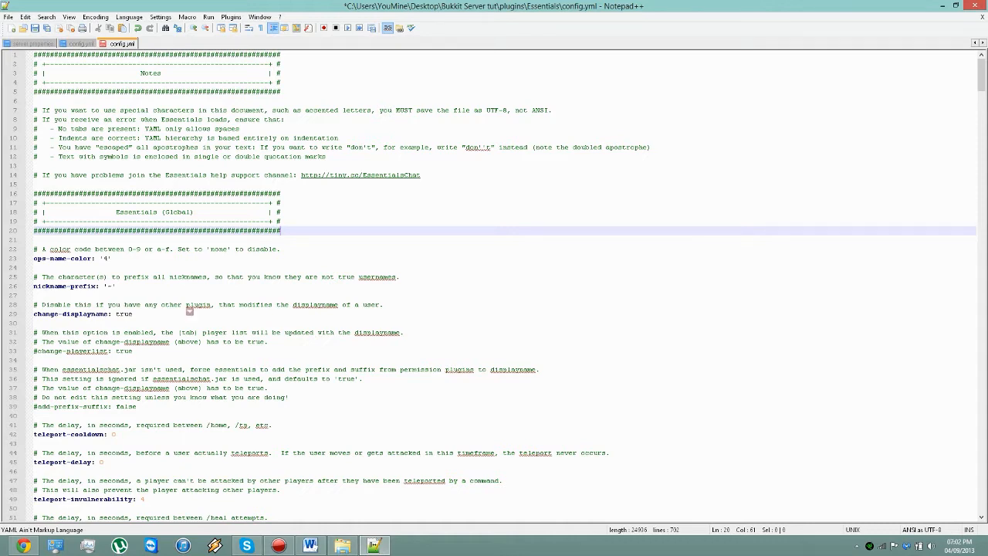
Step: Examine the ops-name-color setting in the Essentials (Global) section
key(Down)
key(Down)
key(Down)
key(shift+Home)
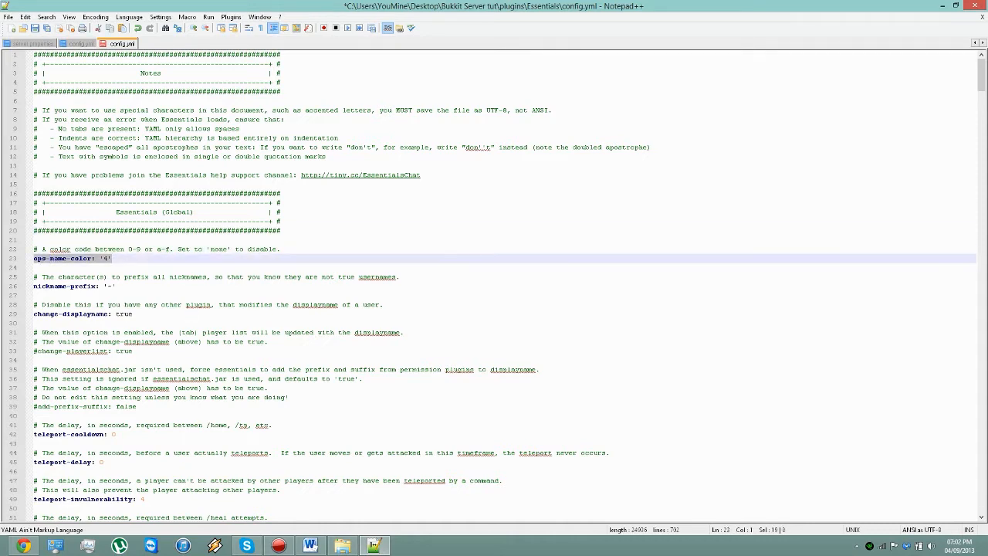
key(End)
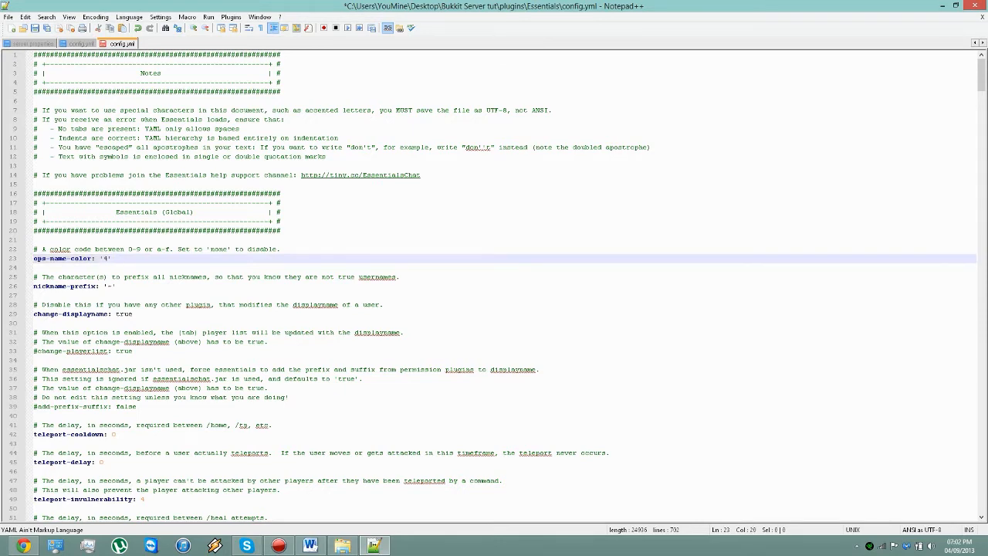
Step: Look up the color codes table on the Classic server protocol wiki page in Chrome, and return to config.yml in Notepad++
click(24, 546)
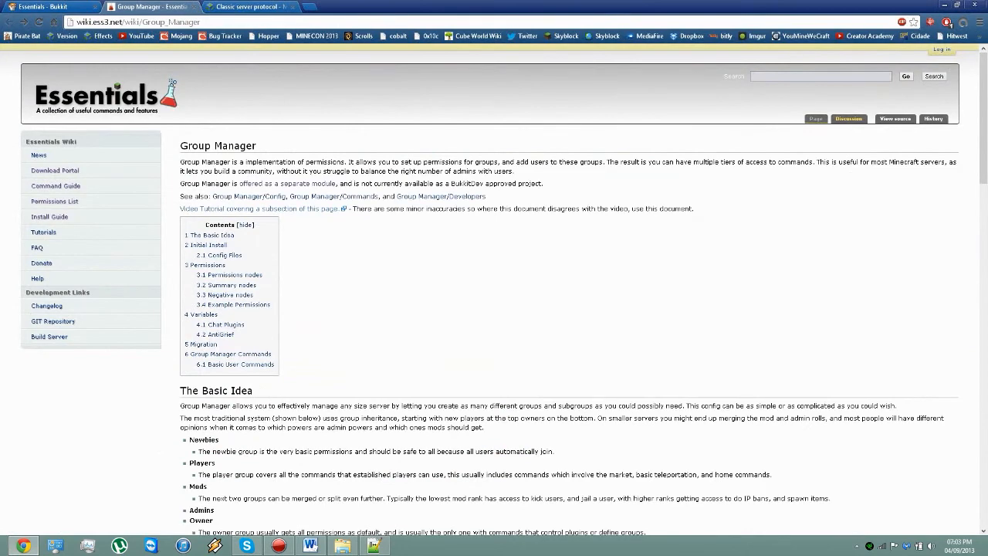
click(247, 6)
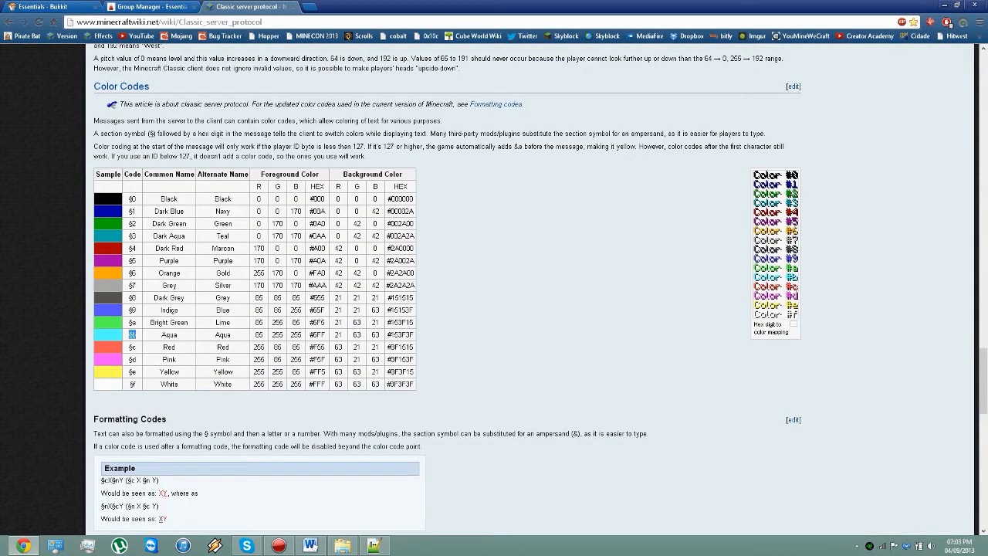
click(132, 198)
double_click(132, 211)
click(134, 211)
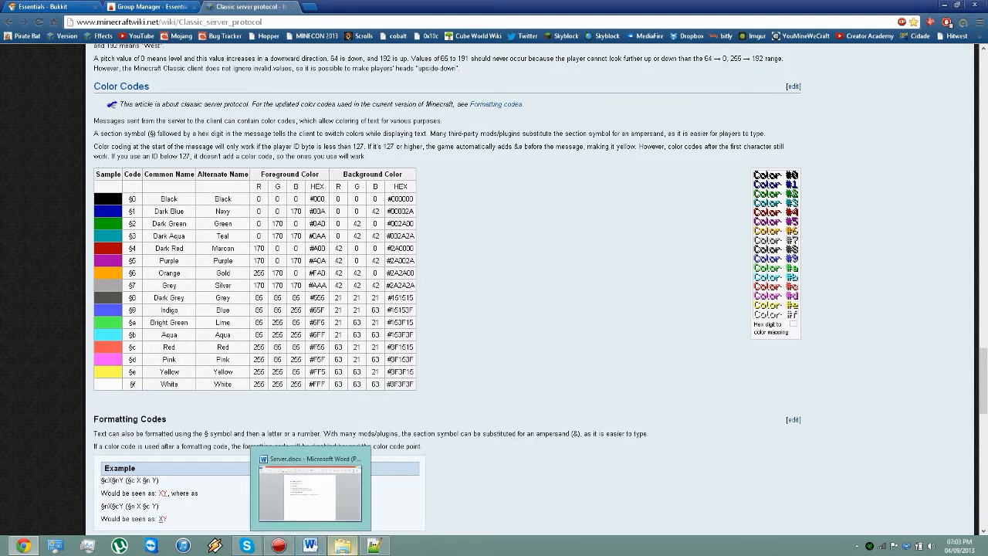
click(375, 545)
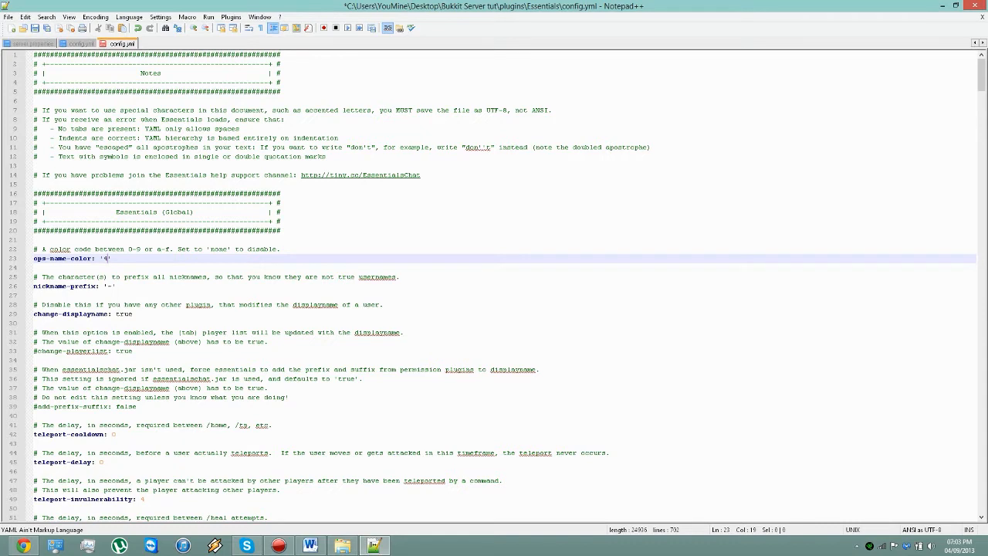
Step: Examine the nickname-prefix character and the change-displayname value with its comment
double_click(109, 287)
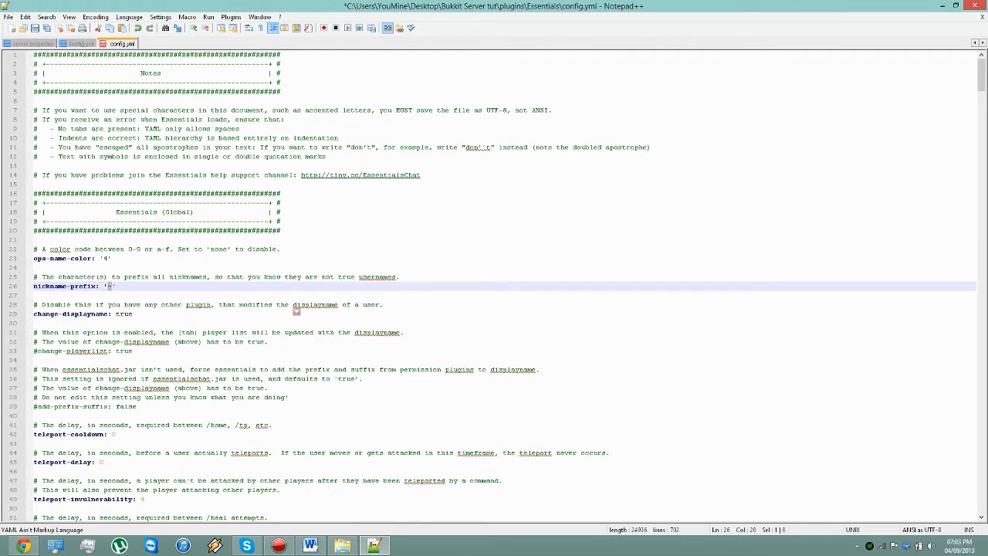
click(385, 305)
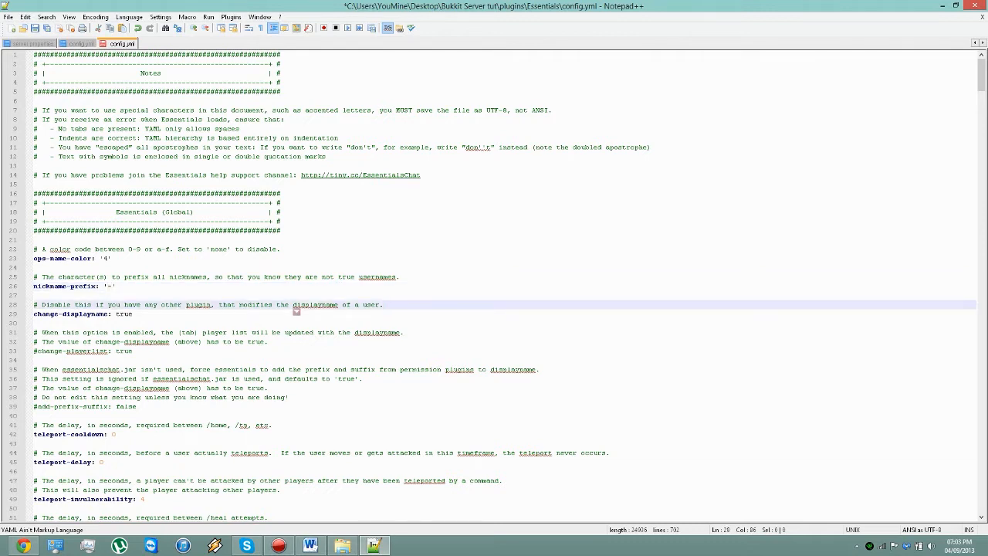
double_click(123, 313)
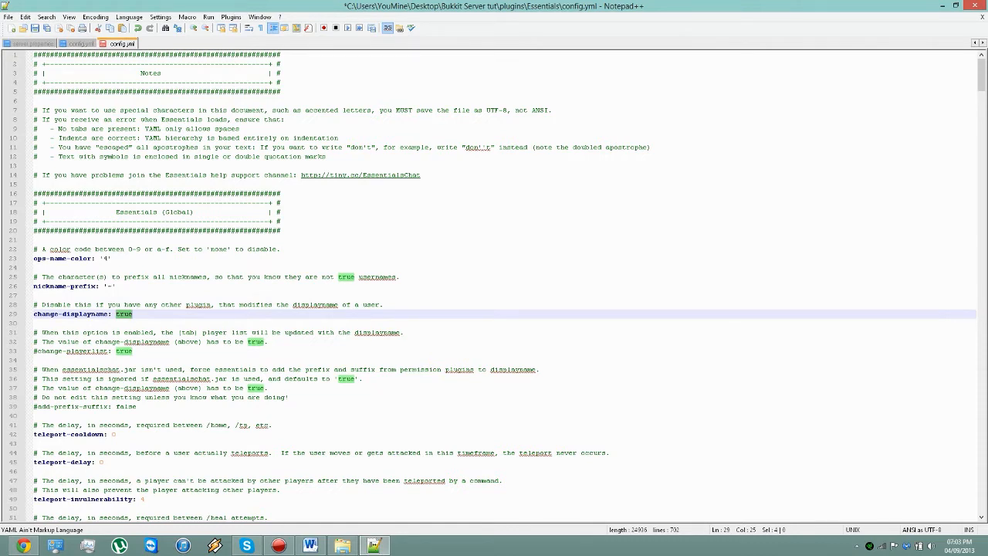
click(133, 314)
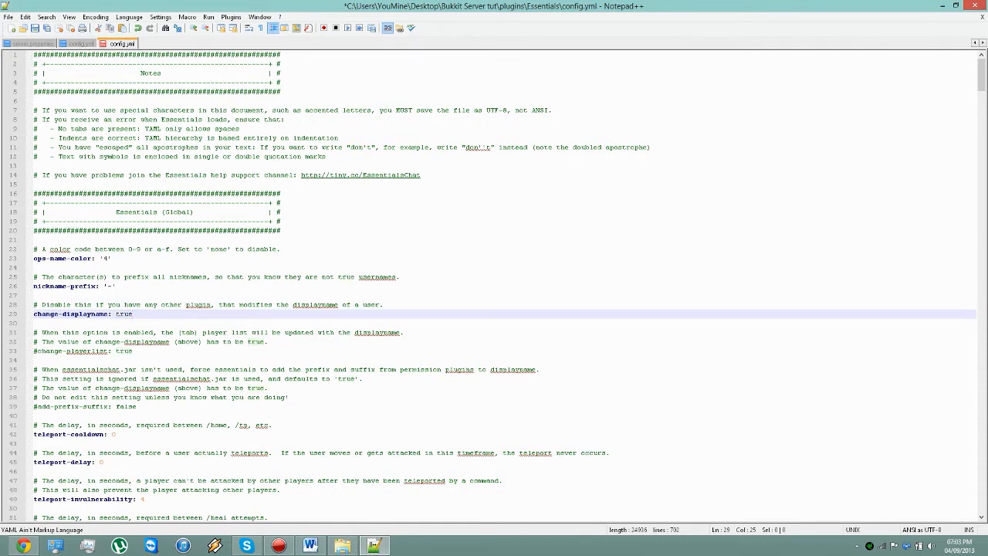
Step: Try uncommenting the change-playerlist line by removing its leading #, and put the # back
drag(33, 351, 129, 350)
click(36, 351)
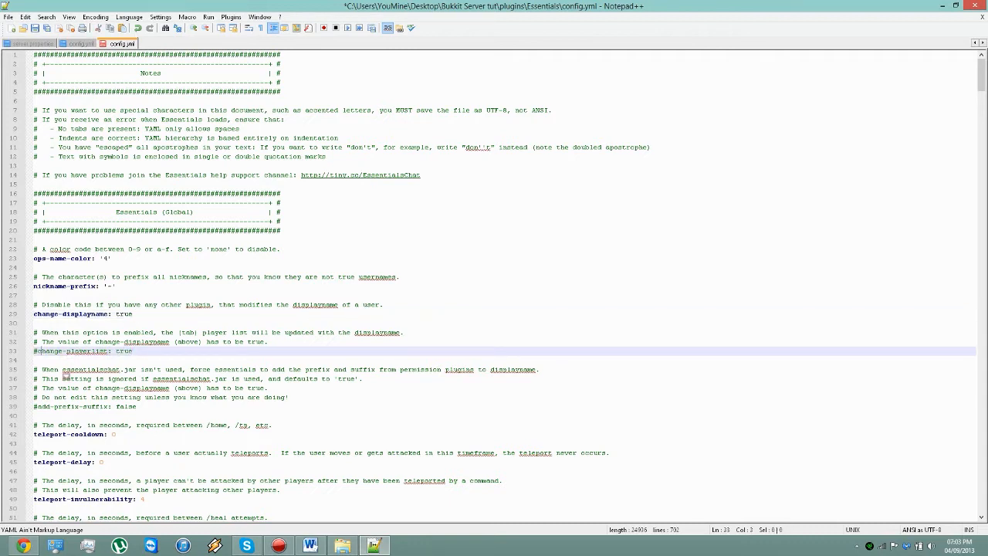
key(BackSpace)
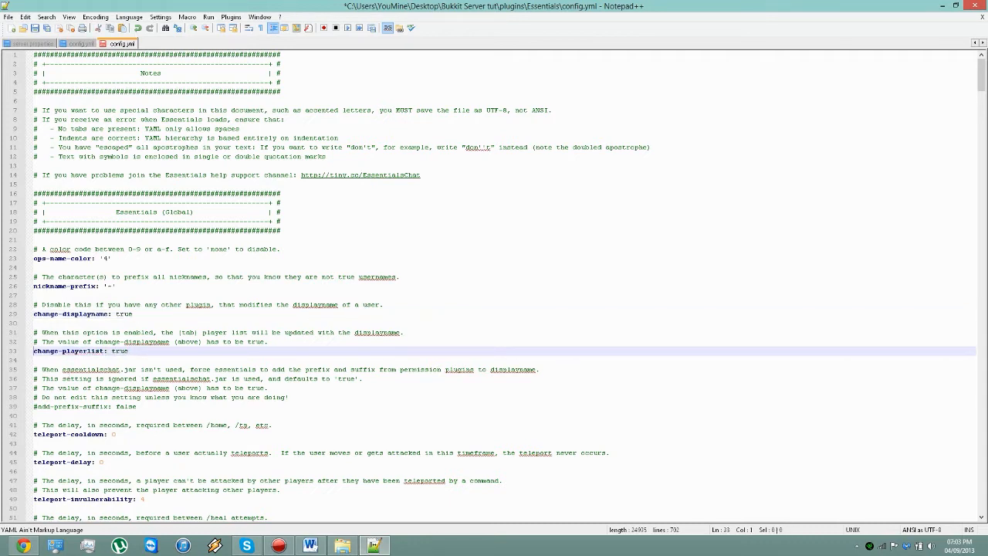
text(#)
Step: Examine the commented-out add-prefix-suffix setting and the notes above it
drag(137, 407, 34, 370)
click(139, 407)
scroll(494, 286, down, 3)
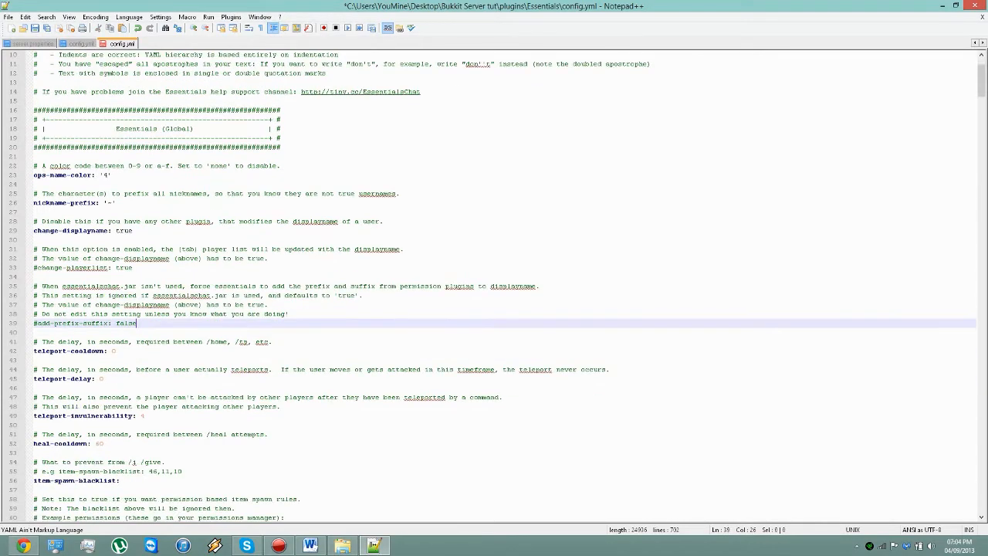
Step: Examine the teleport-cooldown, teleport-delay, teleport-invulnerability and heal-cooldown settings in the config file
drag(117, 351, 33, 351)
click(119, 351)
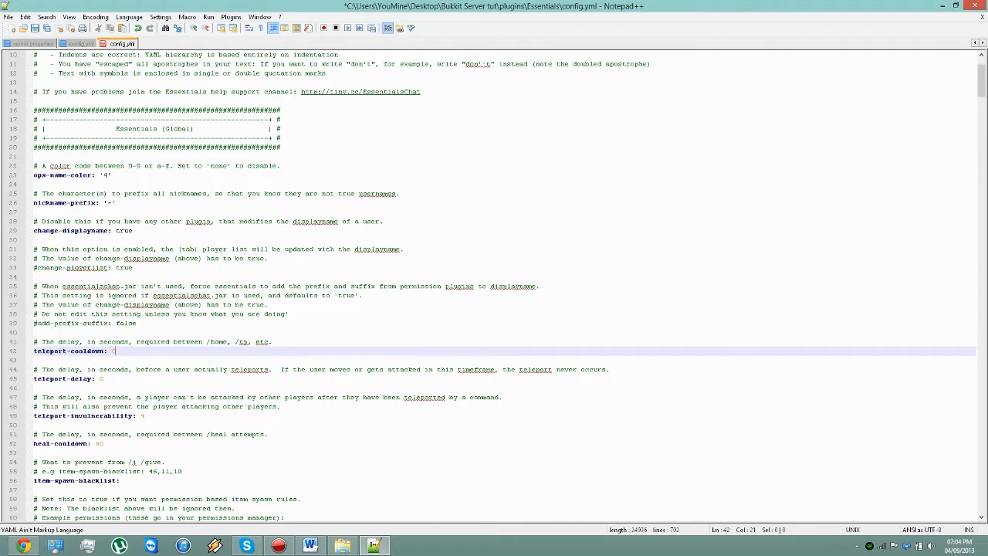
drag(104, 378, 34, 370)
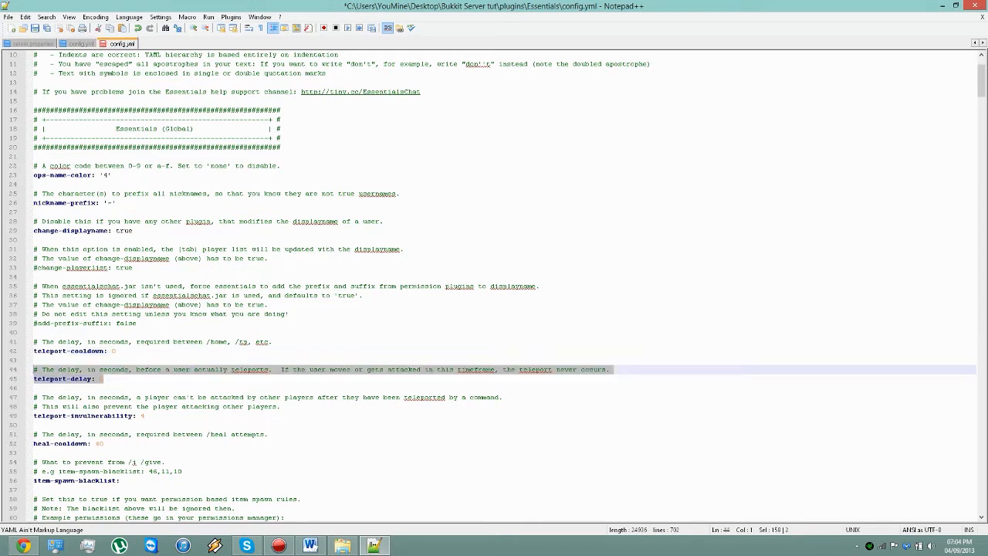
click(105, 379)
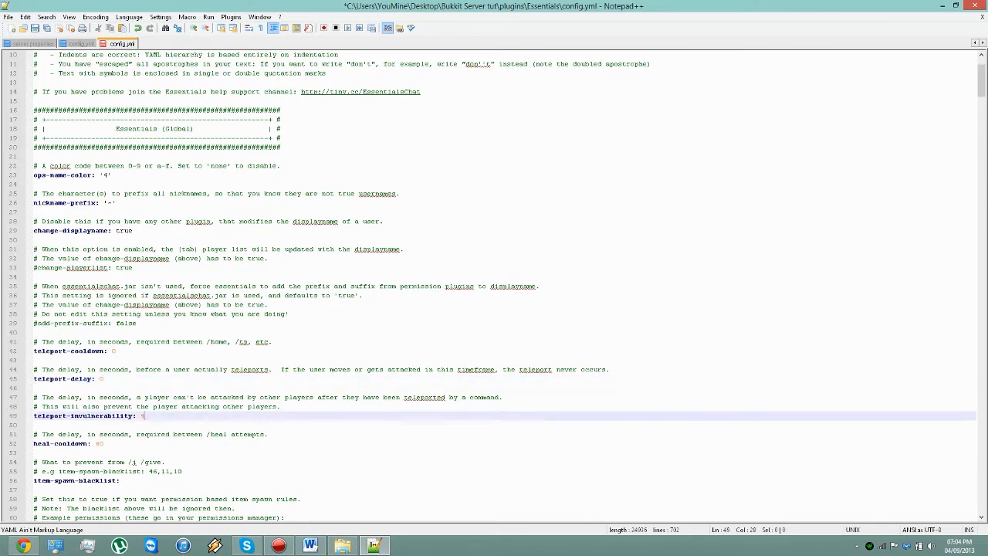
scroll(455, 287, down, 2)
click(144, 360)
click(103, 388)
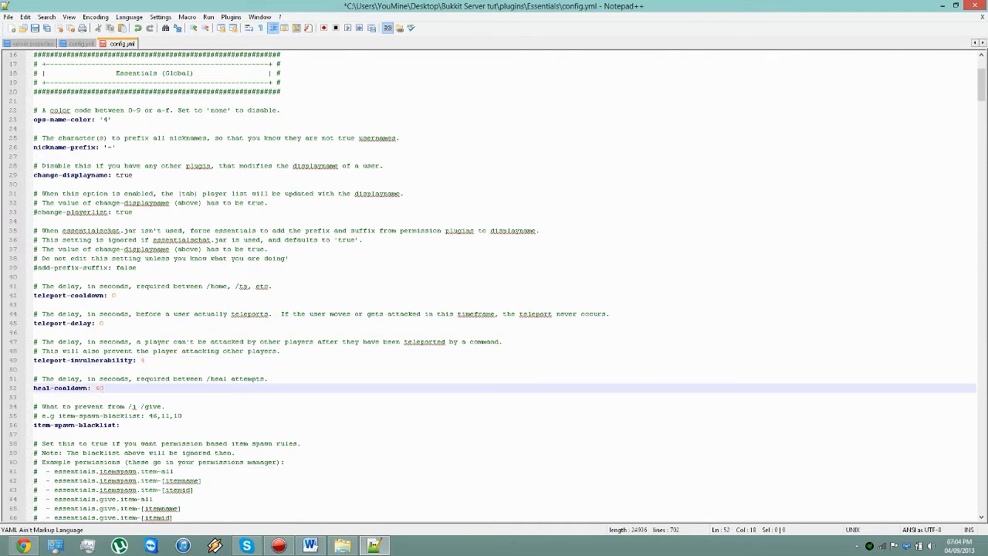
Step: Examine the permission-based-item-spawn, spawnmob-limit and warn-on-smite settings further down the config file
scroll(494, 286, down, 2)
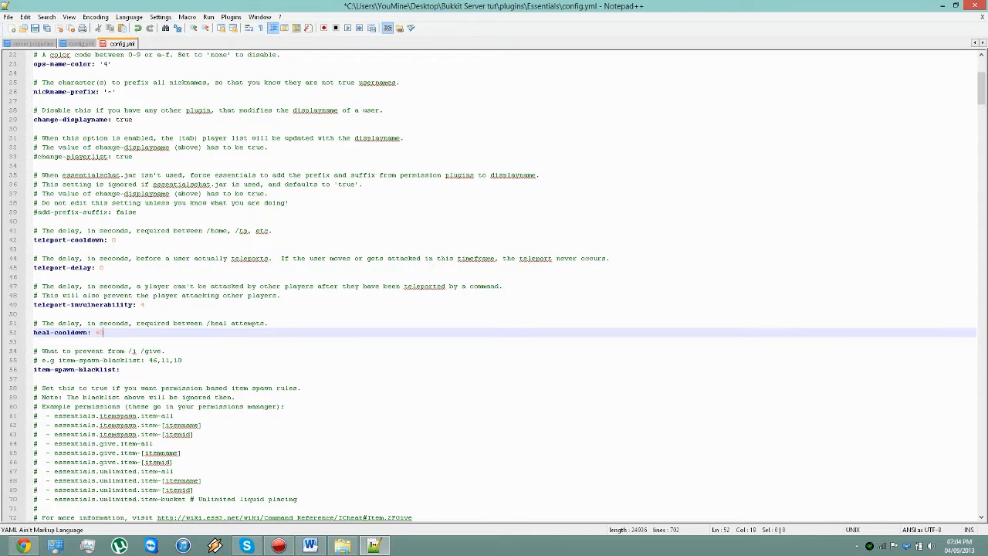
scroll(494, 278, down, 4)
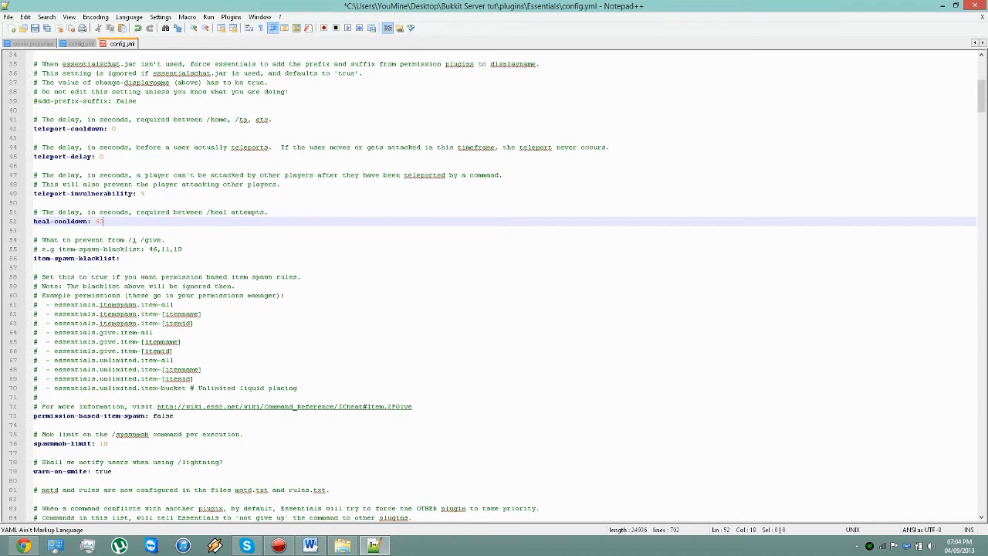
drag(174, 416, 34, 407)
click(174, 416)
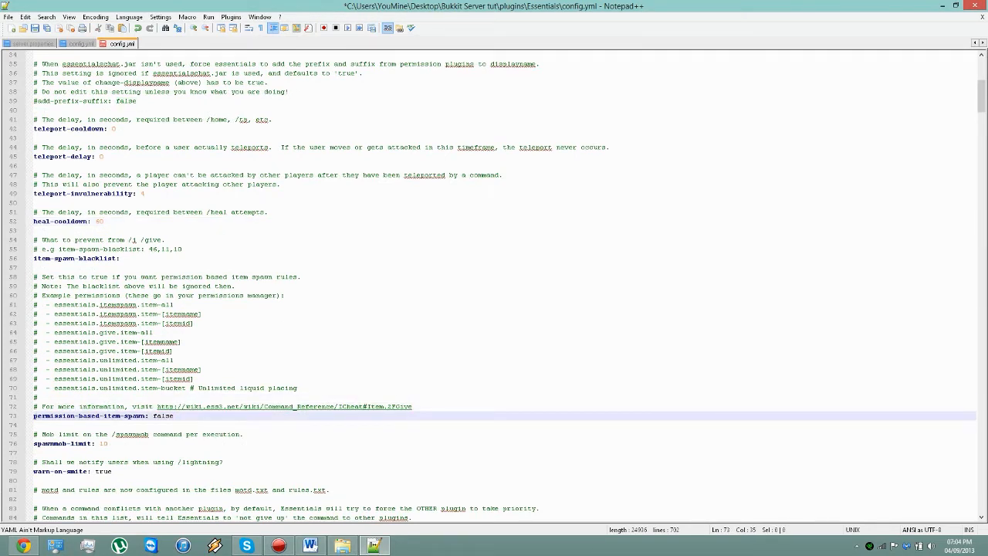
scroll(493, 287, down, 1)
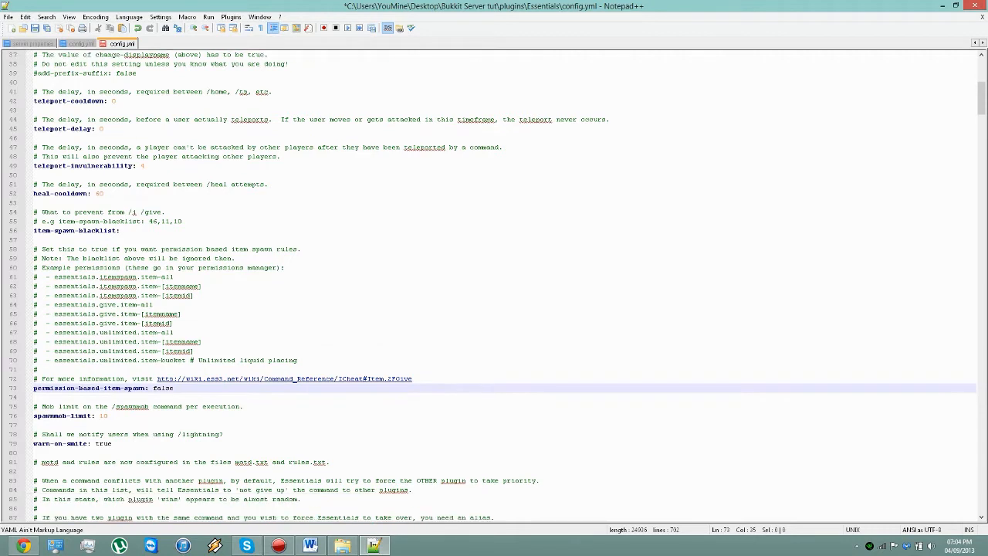
click(109, 416)
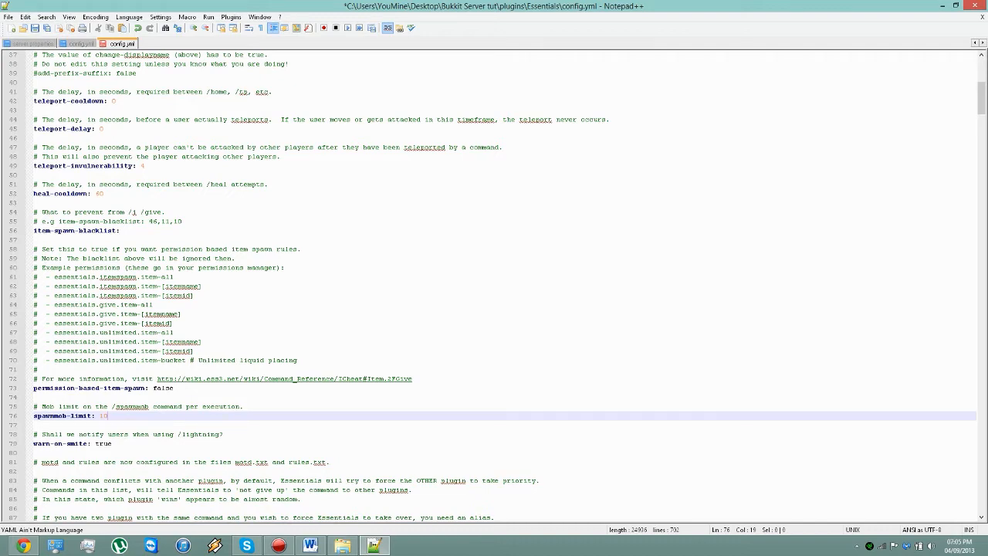
scroll(493, 287, down, 1)
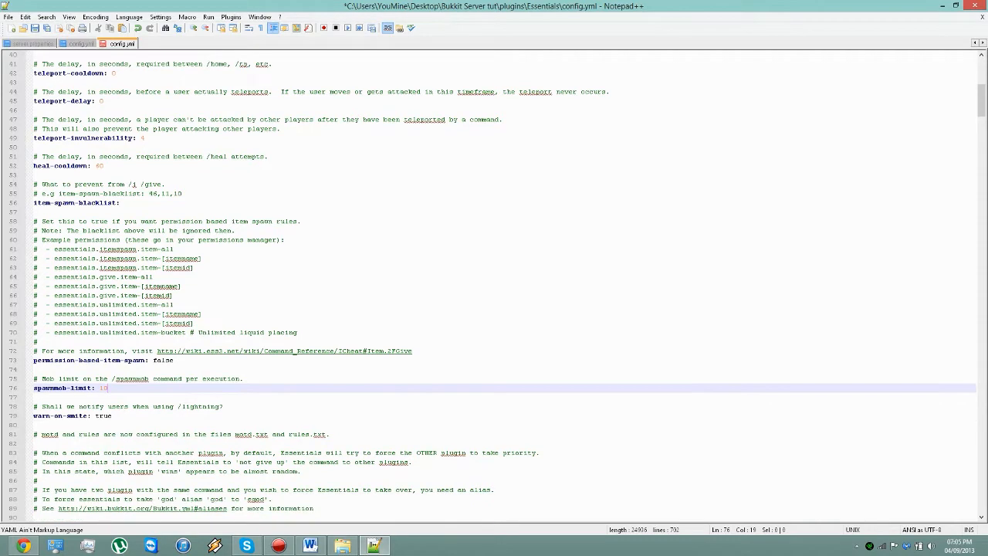
click(112, 416)
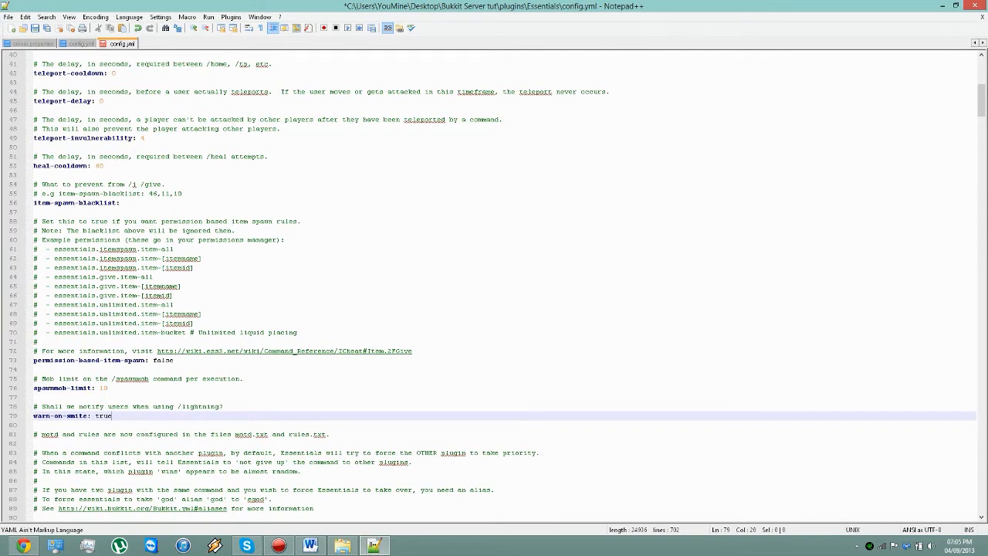
Step: Try uncommenting the god entry under overridden-commands by removing its leading #, and put the # back
scroll(494, 287, down, 2)
scroll(493, 287, down, 2)
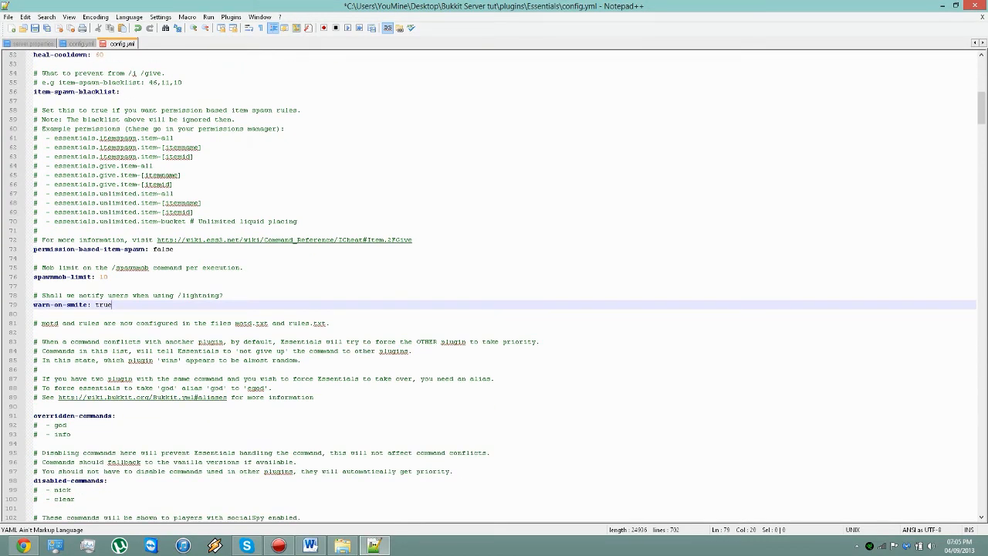
click(38, 426)
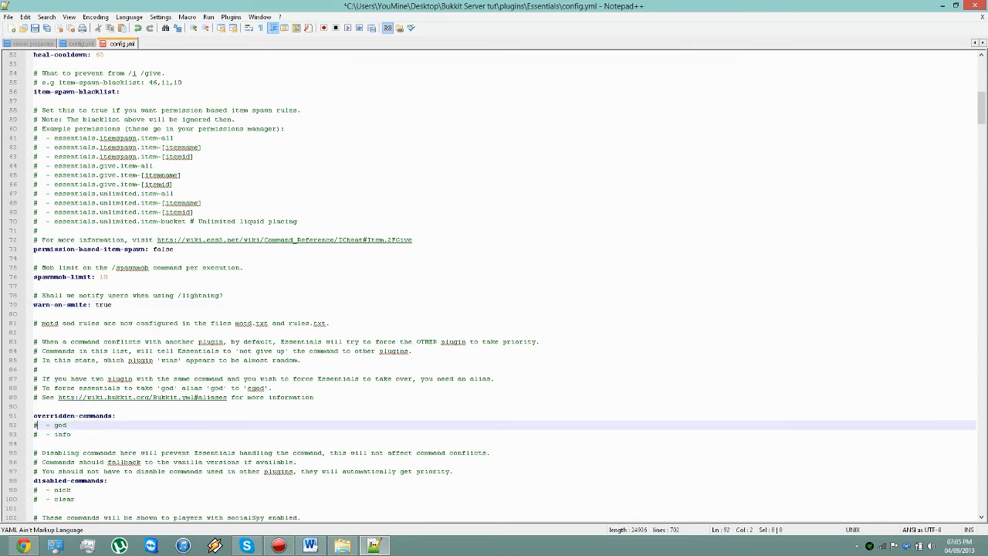
key(BackSpace)
text(#)
Step: Try uncommenting the nick entry under disabled-commands by removing its leading #, and restore the #
scroll(31, 420, down, 7)
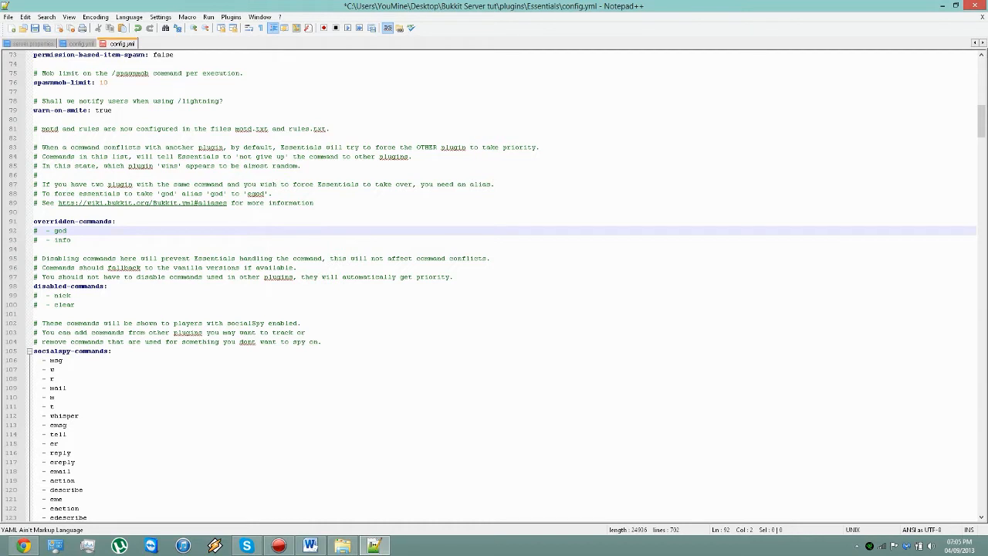
click(38, 296)
drag(76, 305, 33, 287)
click(37, 295)
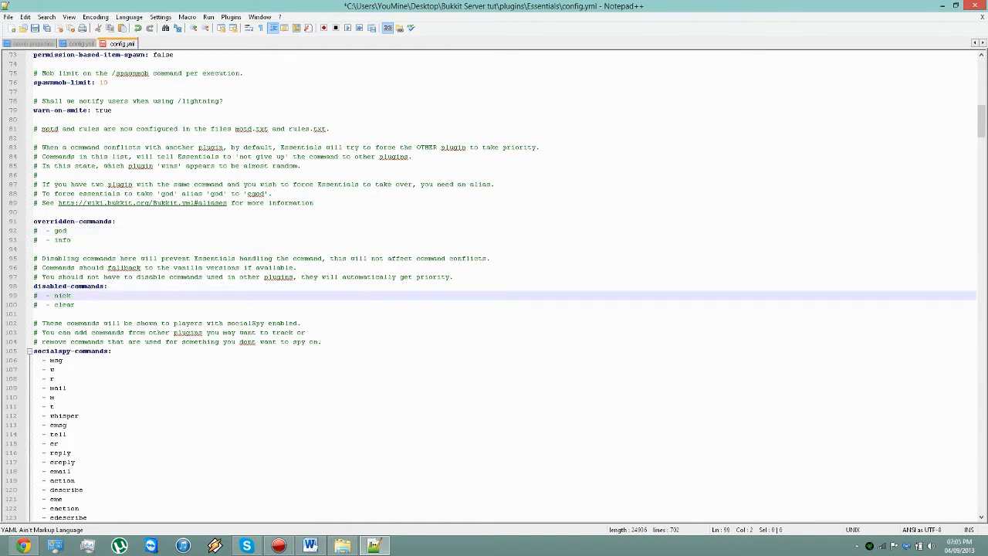
key(BackSpace)
text(#)
Step: Switch to Chrome, open the Essentials wiki's Permissions List in a new tab, and close the empty tab
click(24, 545)
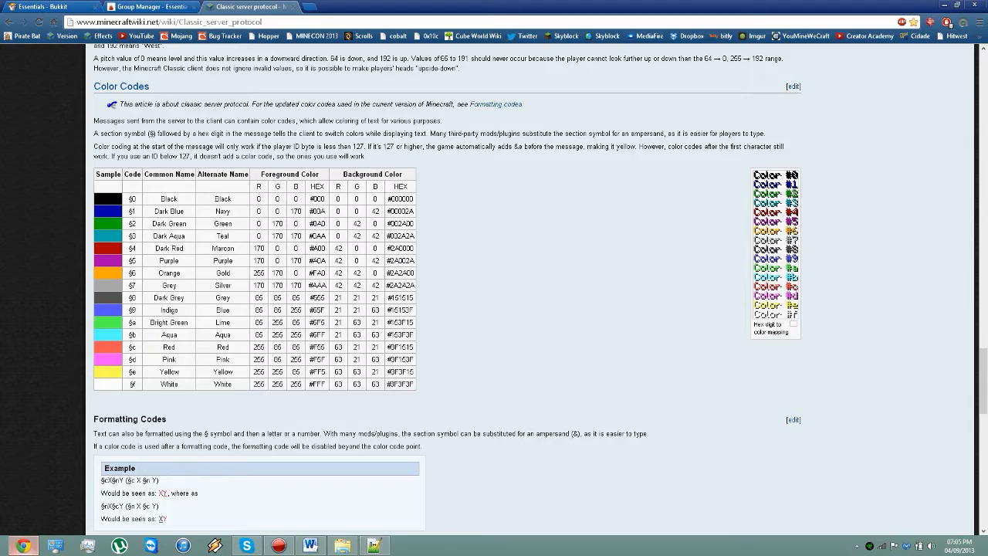
click(155, 7)
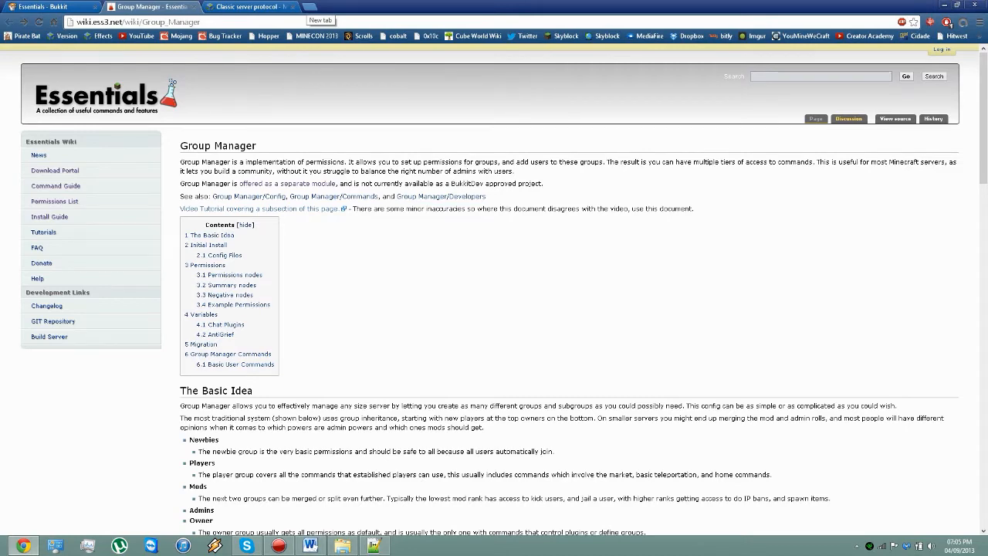
click(308, 7)
click(154, 7)
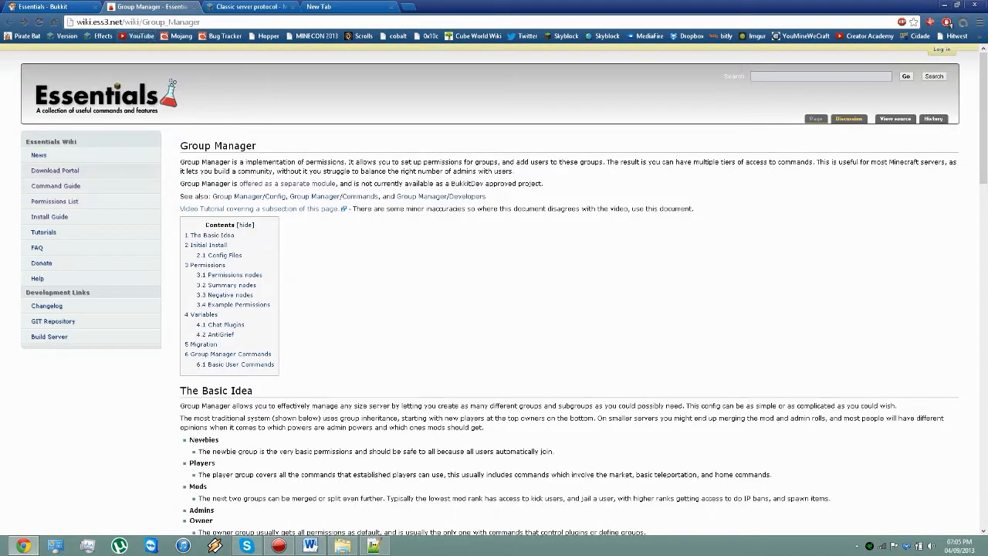
right_click(71, 202)
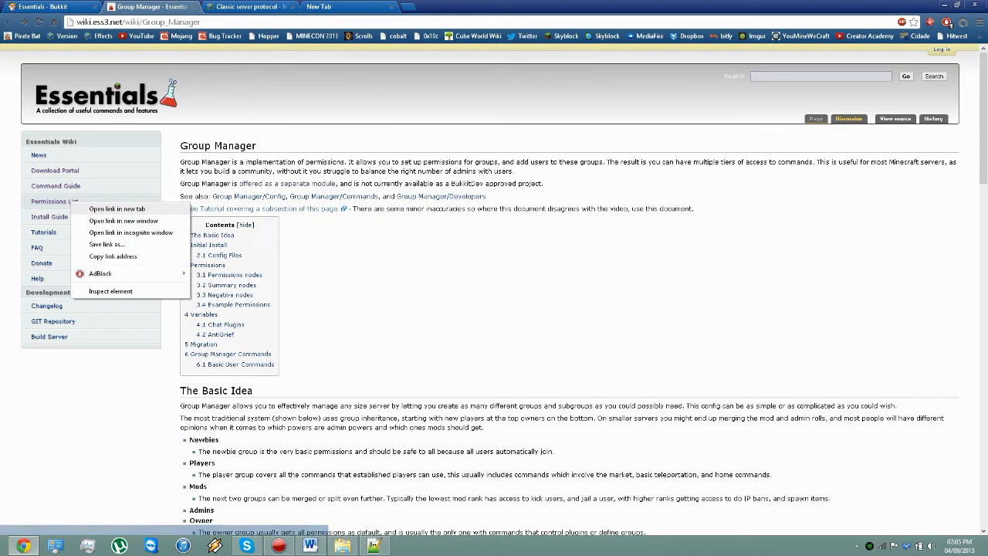
click(116, 209)
click(448, 7)
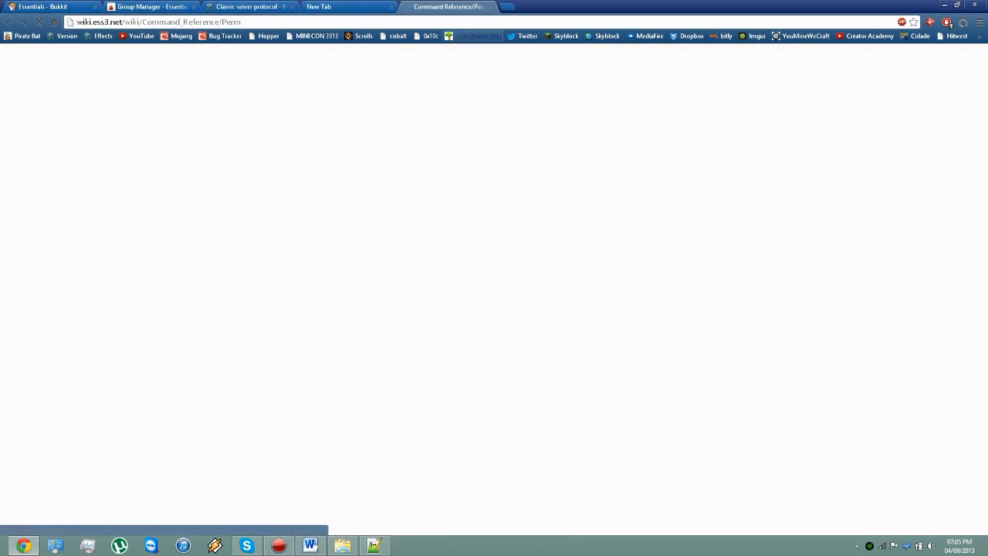
click(391, 7)
Step: Return to config.yml in Notepad++ and highlight the nick and clear entries under disabled-commands
click(343, 546)
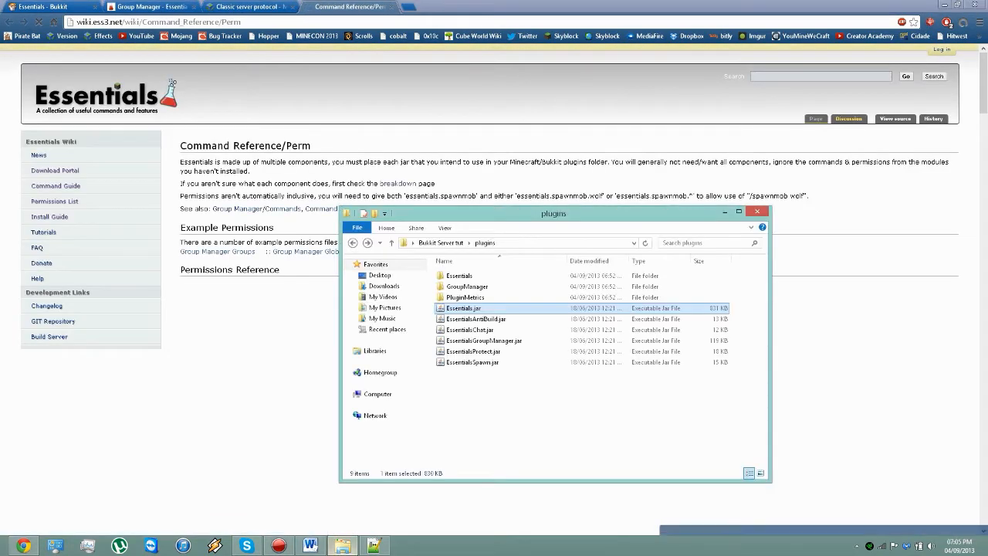
click(343, 546)
click(375, 545)
drag(33, 314, 34, 295)
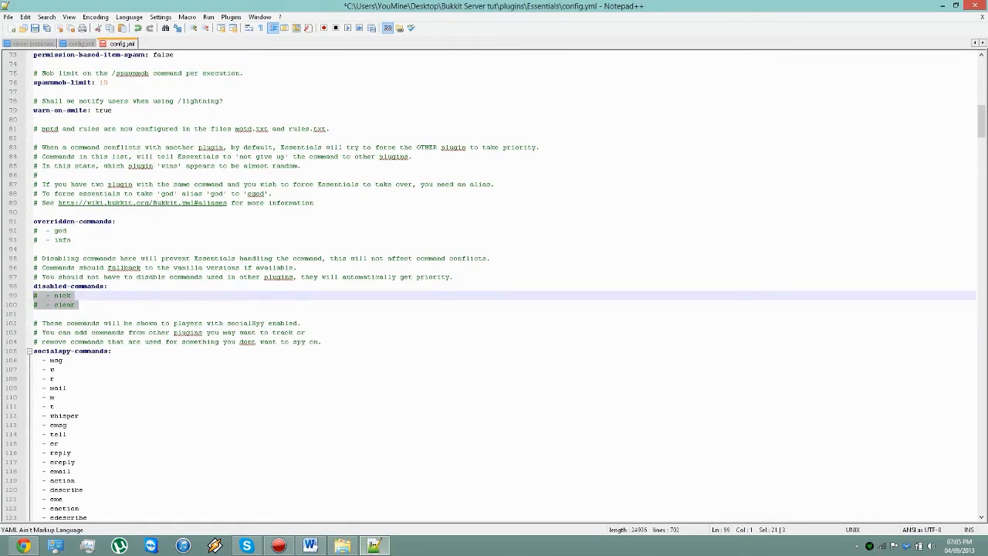
Step: Switch to Chrome, search the permissions reference for "spawn", and highlight the command name in the essentials.spawn permission
click(24, 545)
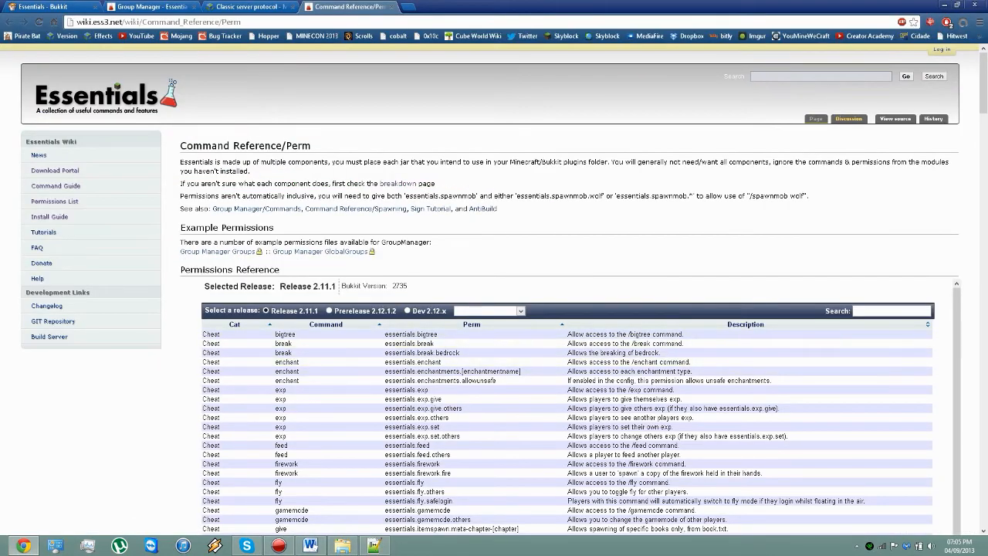
click(891, 311)
text(spawn)
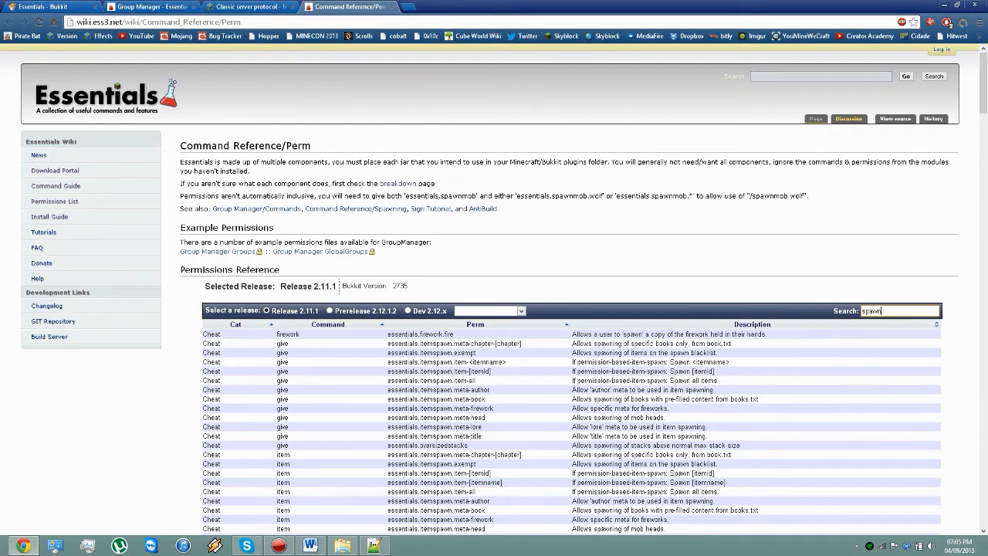
scroll(571, 247, down, 5)
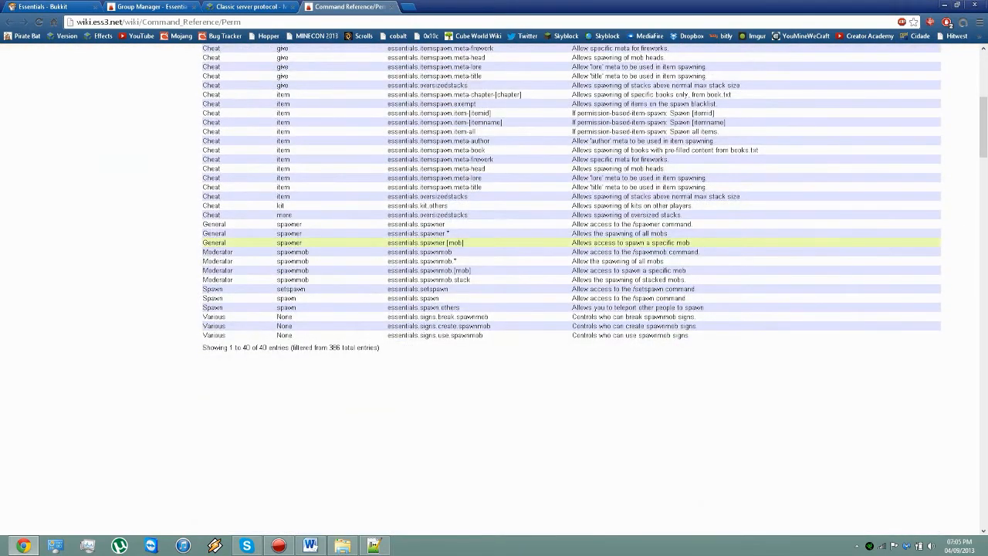
mouse_move(440, 247)
mouse_down()
mouse_move(420, 247)
mouse_move(440, 247)
mouse_up()
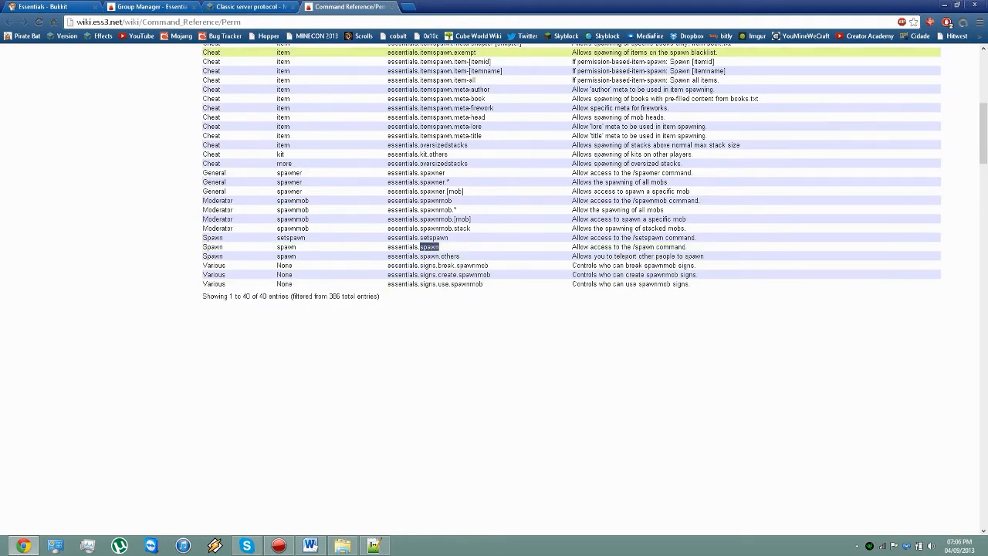
Step: Return to config.yml in Notepad++ and examine the socialspy-commands list, highlighting its last entries and the msg entry
click(943, 5)
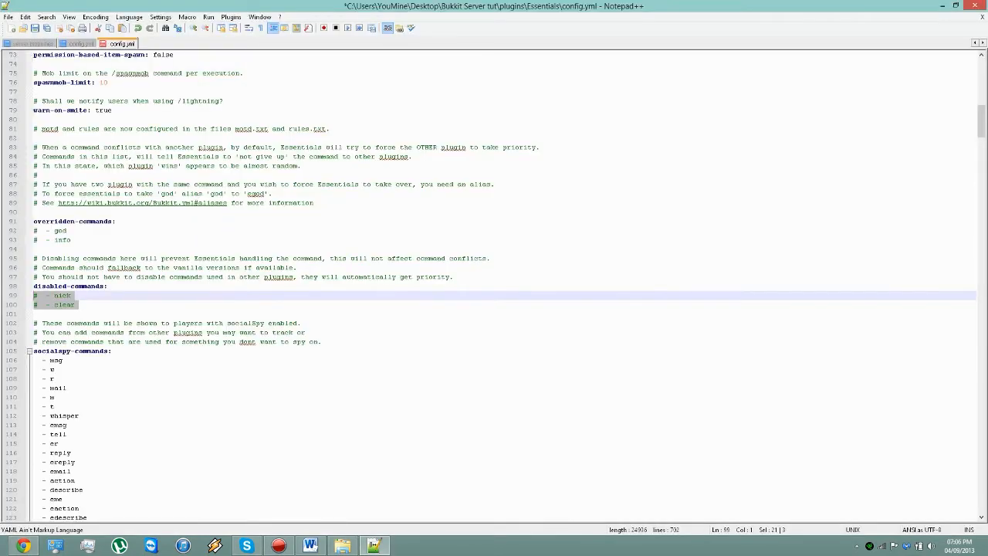
click(38, 305)
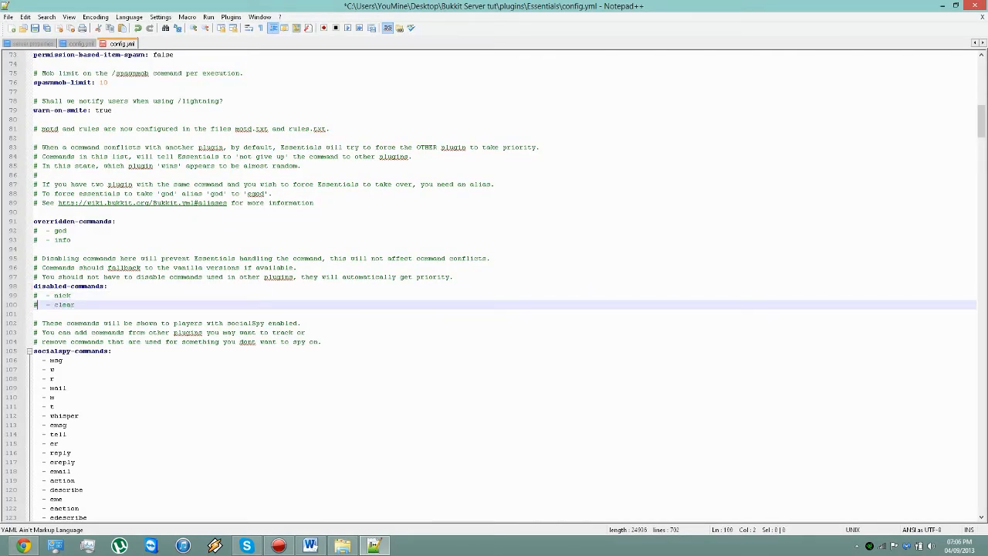
scroll(36, 305, down, 1)
scroll(36, 305, down, 3)
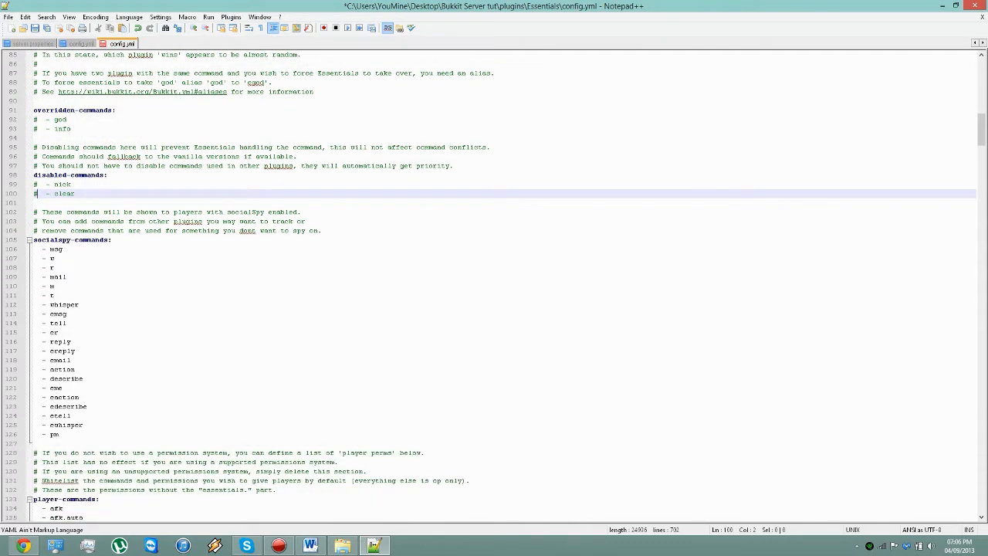
click(36, 444)
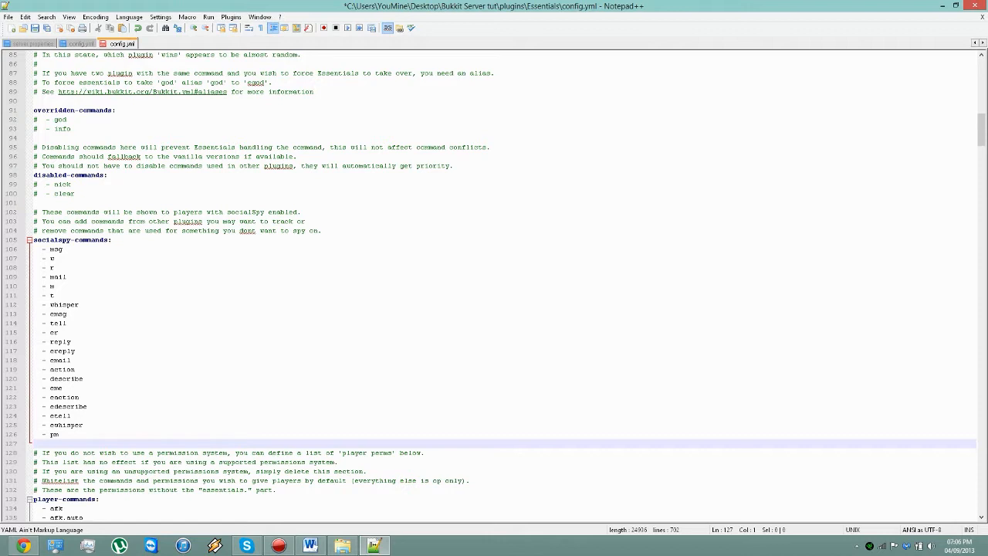
key(shift+Up)
key(shift+Up)
key(shift+Up)
key(shift+Up)
key(shift+Up)
key(shift+Up)
key(shift+Up)
key(shift+Up)
key(shift+Up)
key(shift+Up)
key(shift+Up)
key(shift+Up)
key(shift+Up)
key(shift+Up)
key(shift+Up)
key(shift+Up)
key(shift+Up)
key(shift+Up)
key(shift+Up)
key(shift+Up)
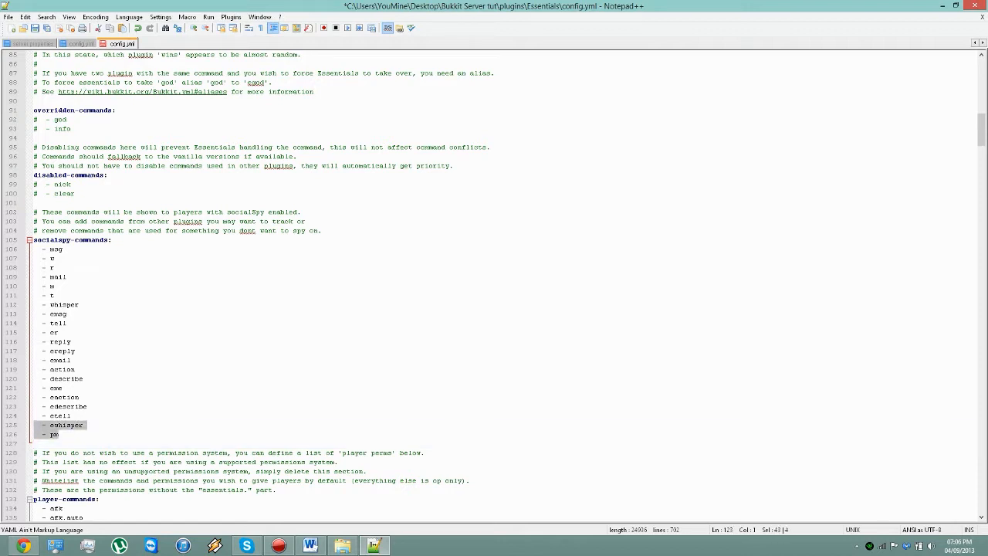
click(54, 259)
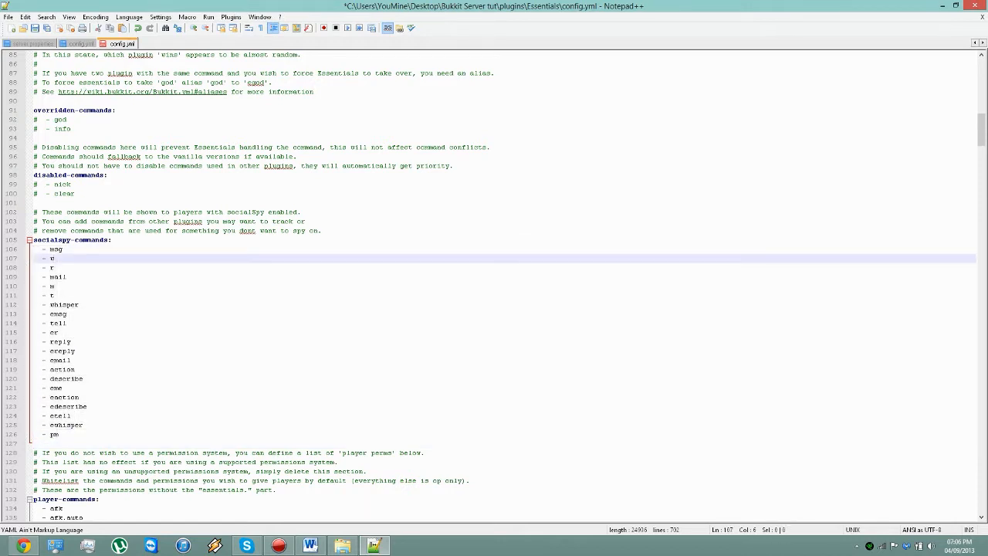
drag(64, 249, 50, 250)
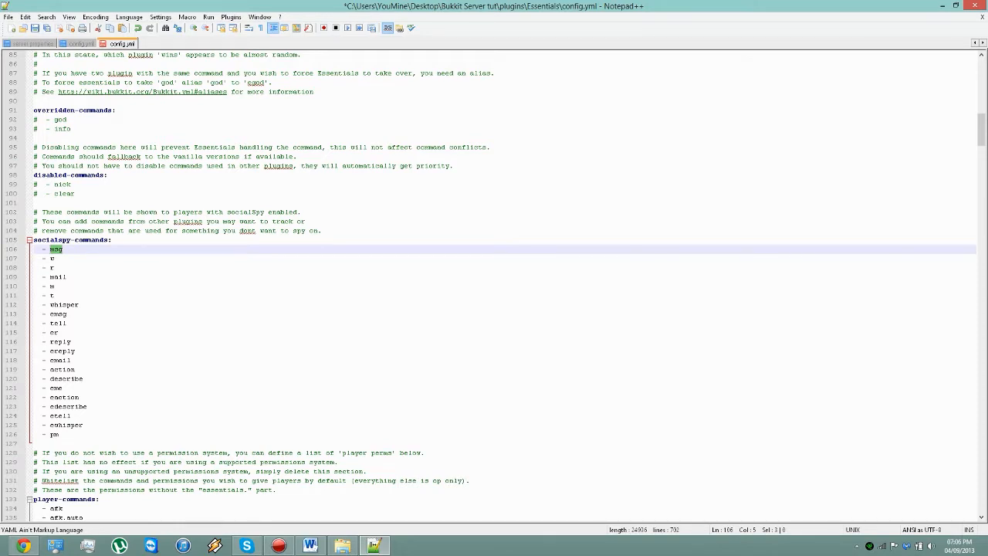
Step: Examine the player-commands list and the notes above it about defining permissions without a permission system
scroll(493, 286, down, 3)
scroll(493, 286, down, 9)
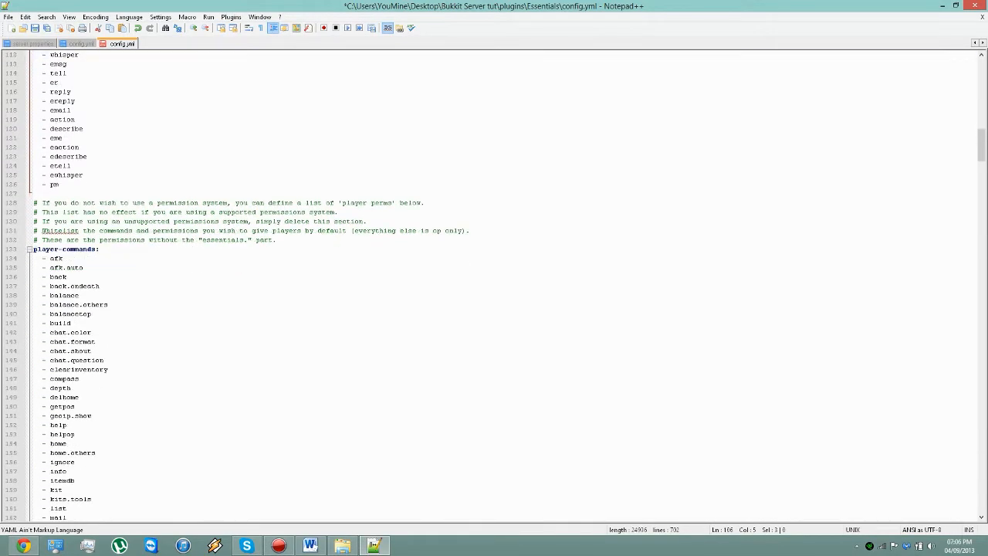
click(67, 462)
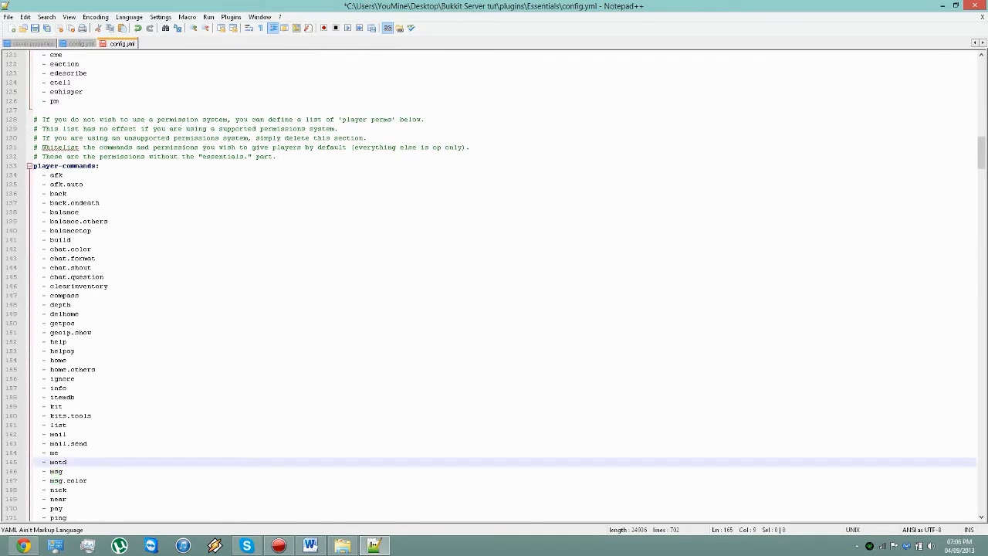
scroll(493, 286, down, 4)
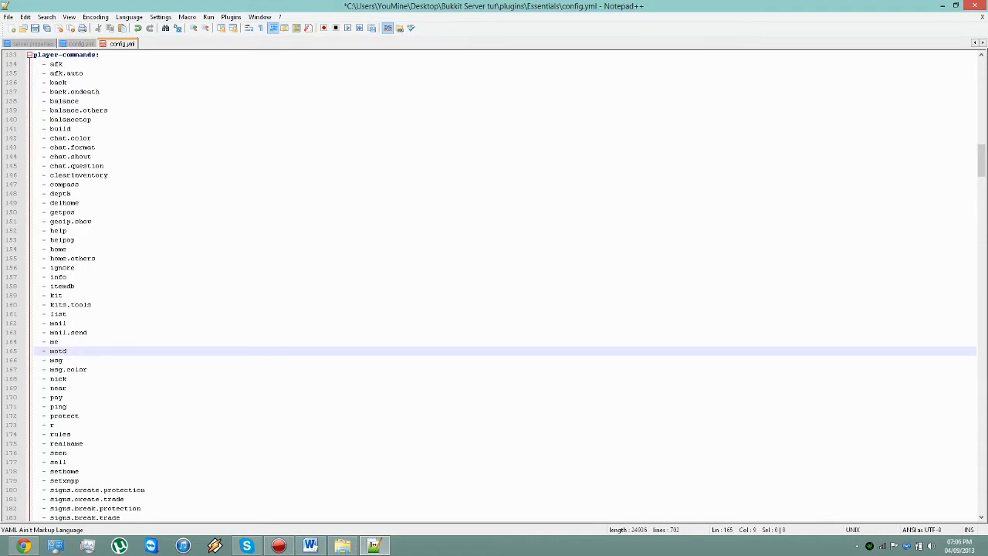
Step: Go back to the socialspy-commands section and highlight it from its heading through the etell entry
scroll(493, 286, up, 16)
drag(75, 222, 34, 203)
scroll(494, 286, down, 5)
drag(71, 304, 34, 128)
scroll(493, 287, down, 6)
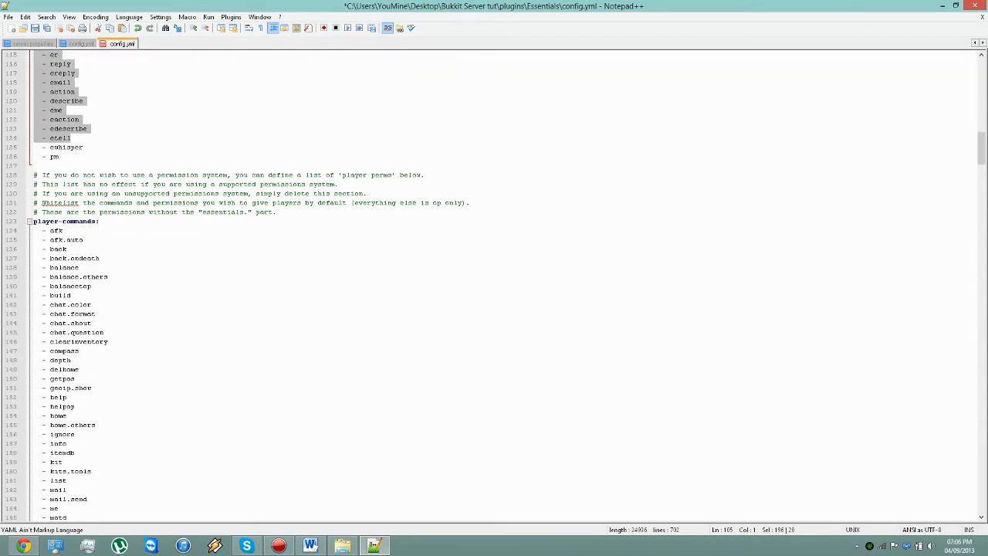
Step: Clear the selection and look through the rest of the player-commands list down to the notes above the kits section
scroll(494, 286, down, 1)
click(232, 305)
scroll(231, 305, down, 16)
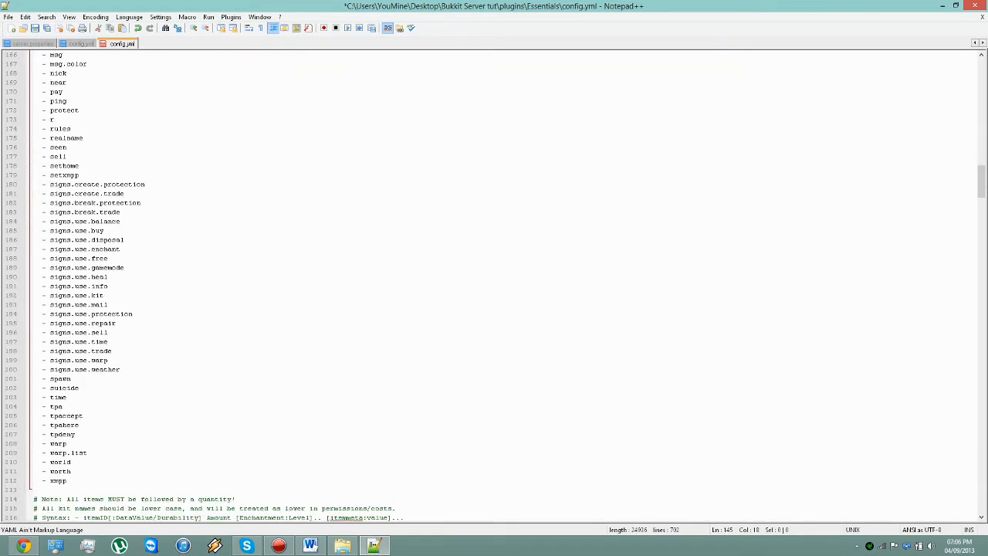
scroll(232, 305, down, 4)
scroll(244, 287, down, 1)
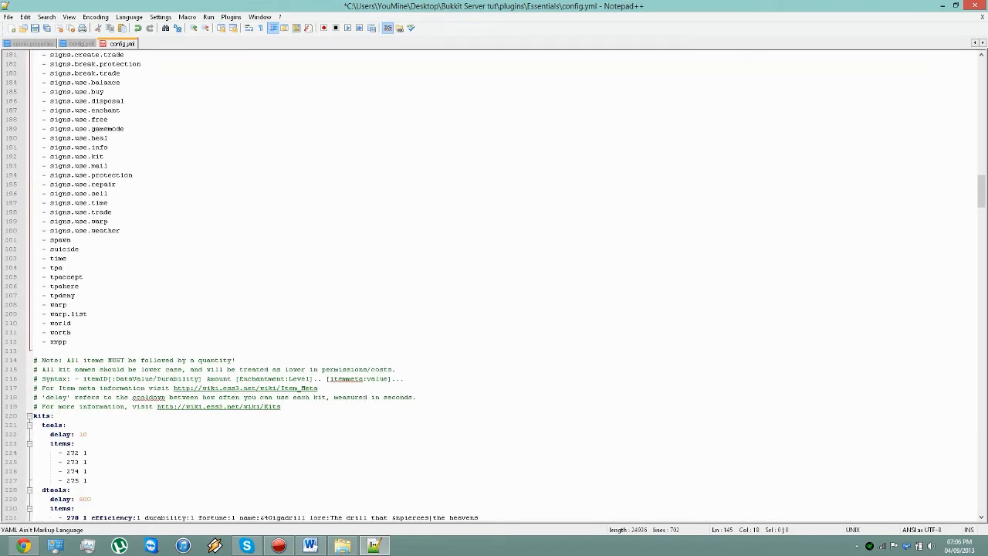
scroll(253, 287, down, 1)
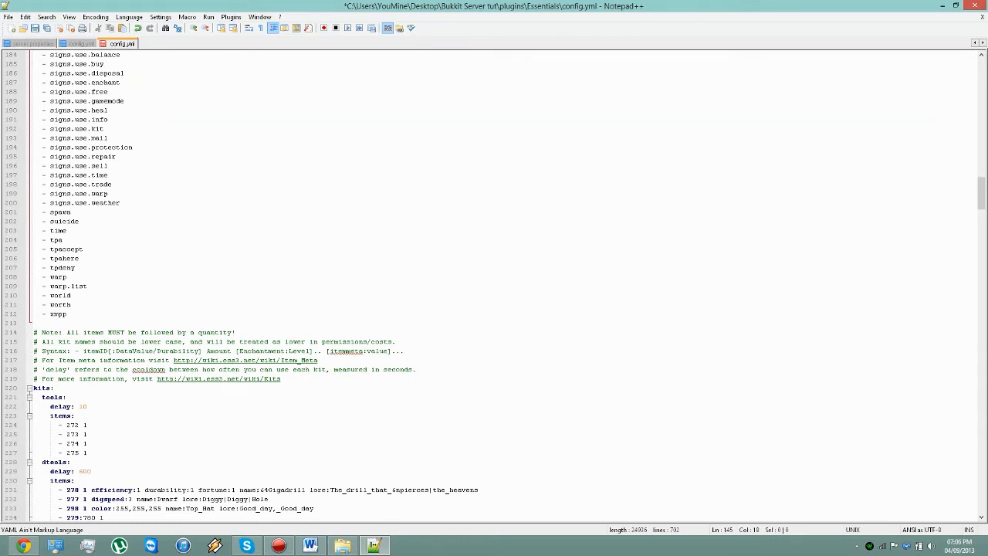
Step: Examine the tools kit, highlighting its name, its item entries and its delay value
drag(66, 398, 42, 398)
drag(87, 452, 42, 424)
scroll(42, 424, down, 4)
drag(88, 295, 75, 295)
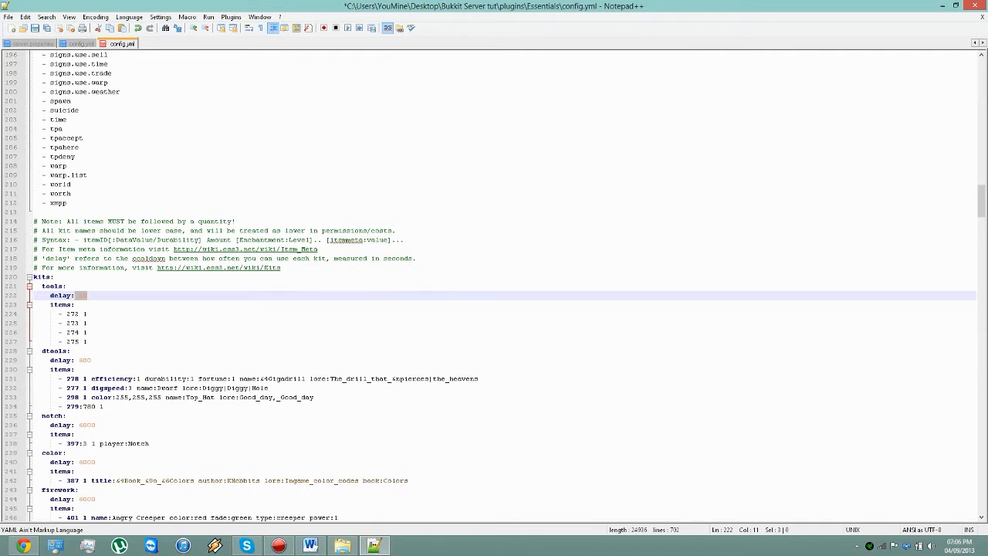
Step: Examine the dtools kit, highlighting the lore text of item 278 and the name and lore of item 277
drag(69, 351, 103, 407)
click(162, 379)
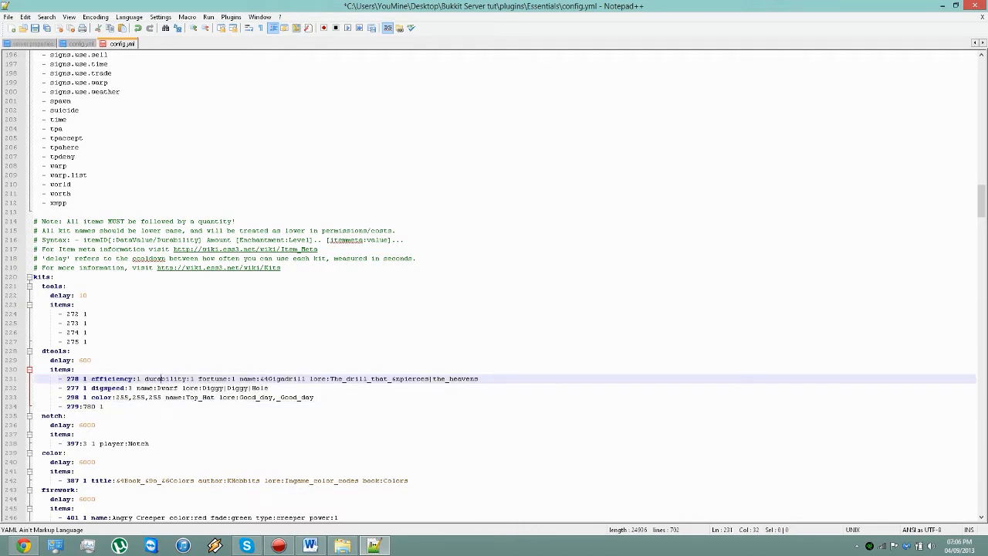
drag(240, 378, 476, 378)
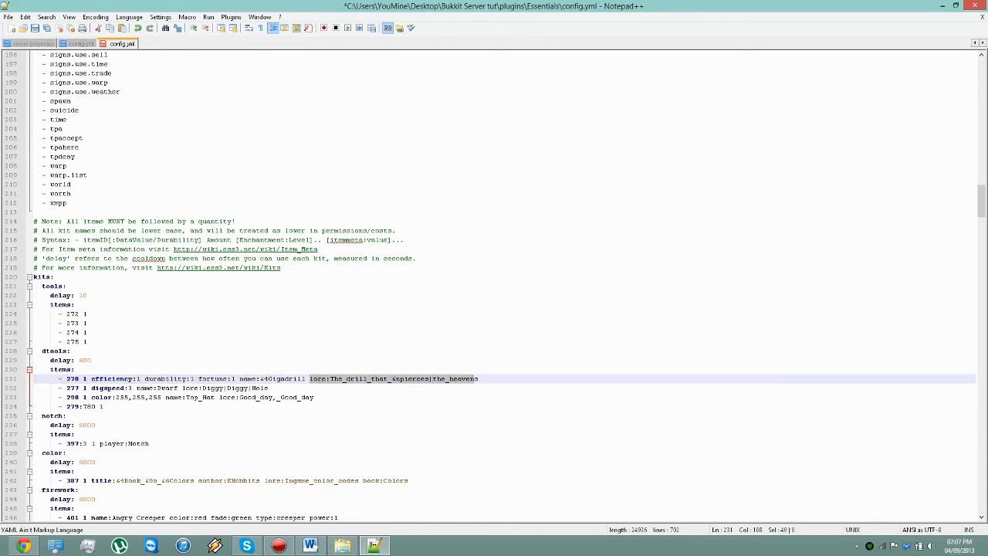
drag(267, 387, 161, 388)
scroll(160, 387, down, 4)
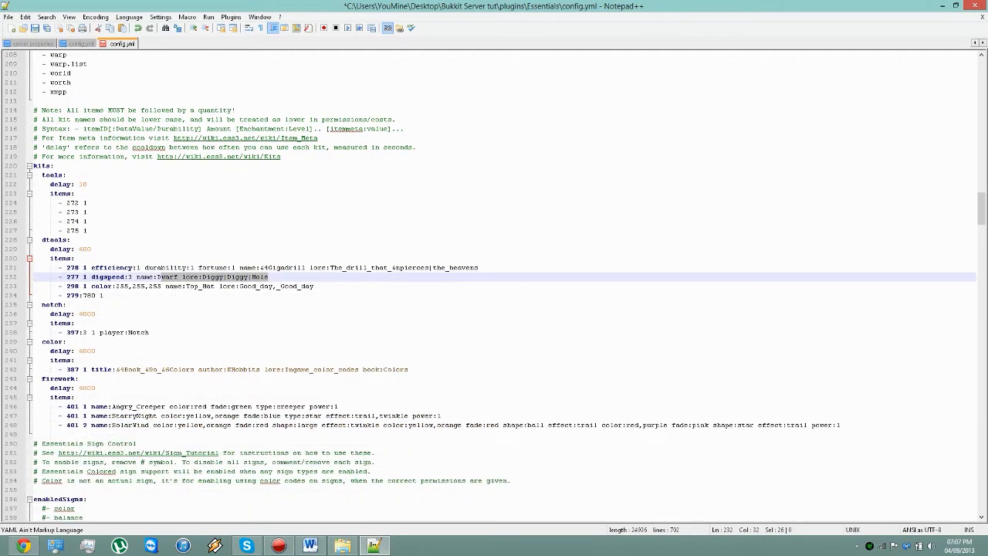
Step: Examine the notch kit, highlighting its name and the player value on its 397:3 item
drag(64, 305, 41, 305)
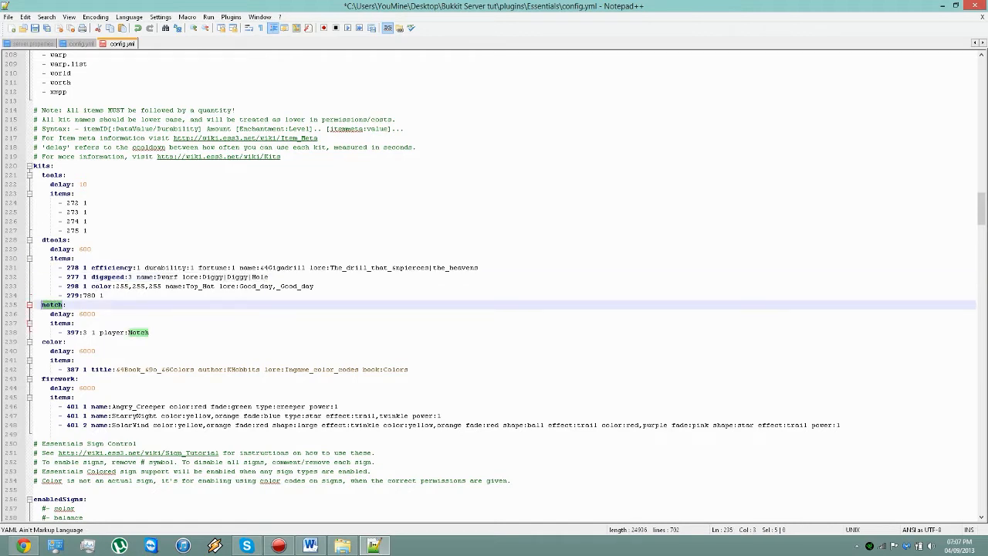
drag(149, 332, 101, 333)
click(149, 332)
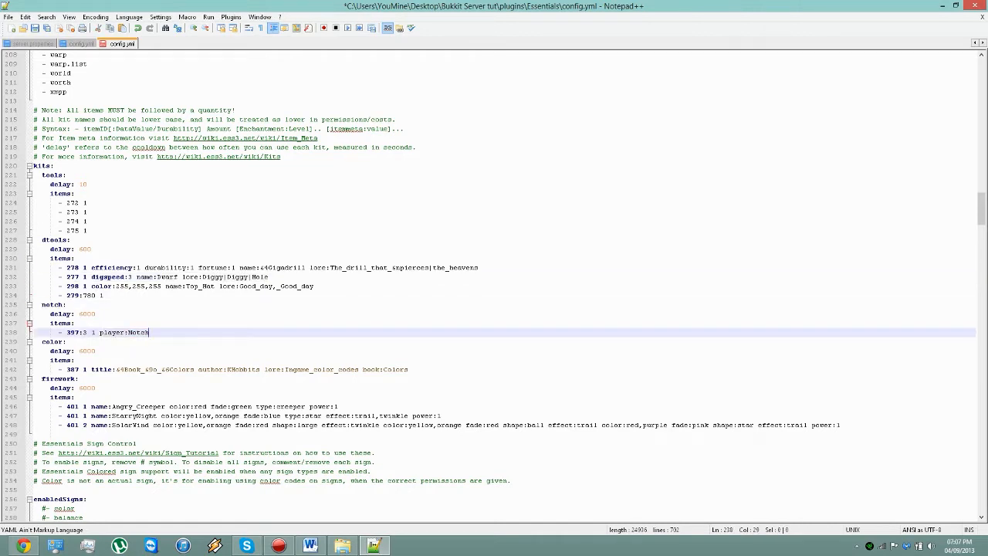
Step: Examine the color kit's book title codes and compare them with the wiki's color codes table in Chrome, returning to the firework kit line
drag(121, 370, 215, 370)
drag(116, 369, 124, 370)
click(23, 546)
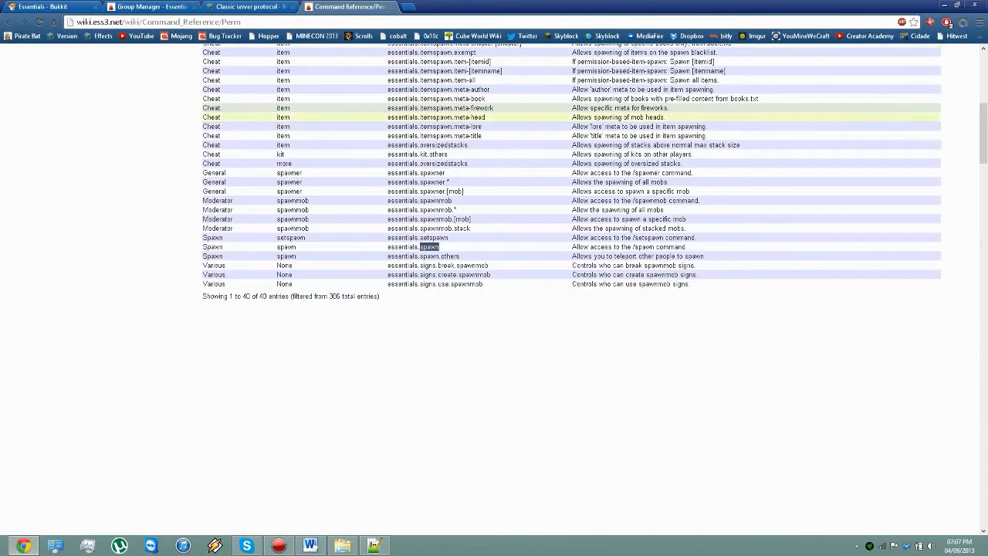
click(249, 7)
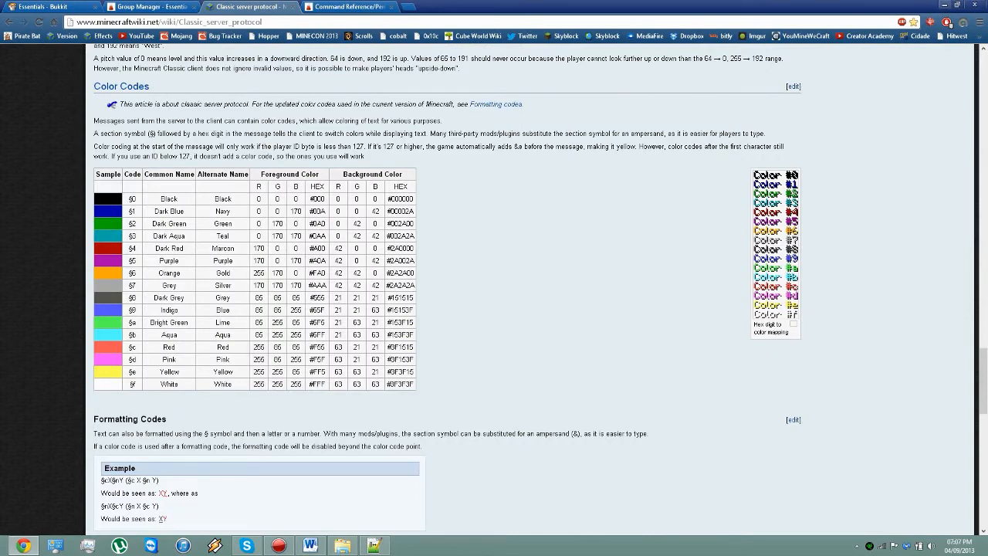
click(944, 5)
click(78, 379)
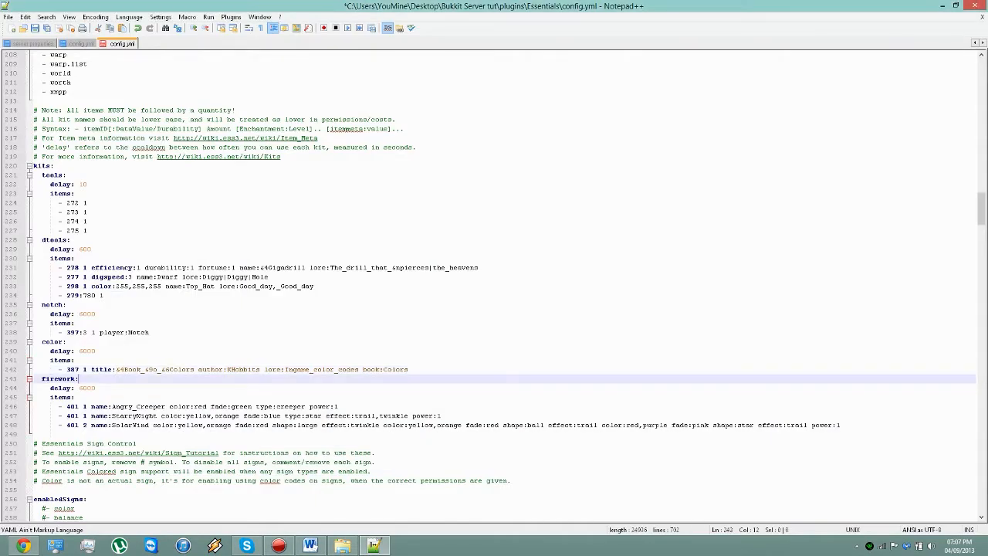
Step: Try removing the # before the weather entry under enabledSigns and restore it
scroll(494, 285, down, 4)
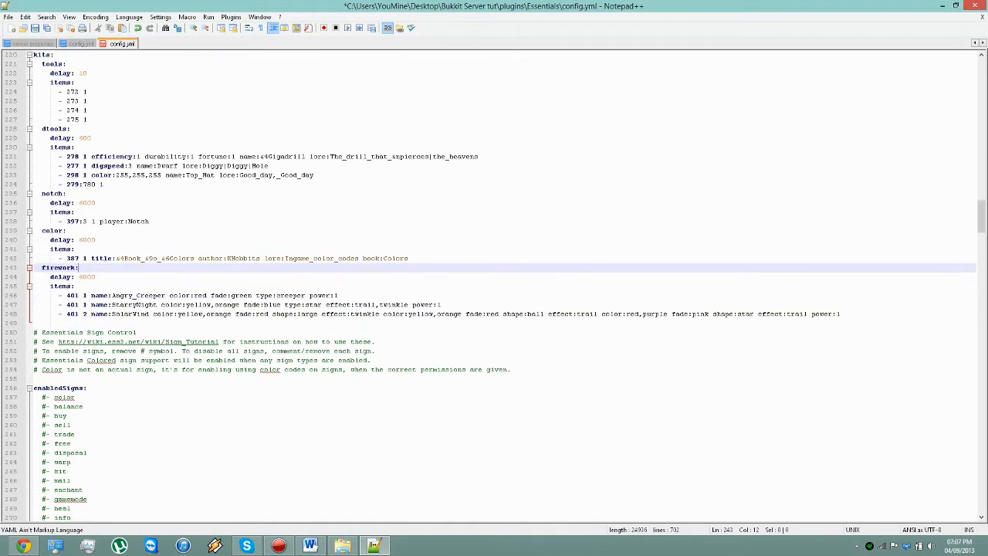
scroll(505, 286, down, 3)
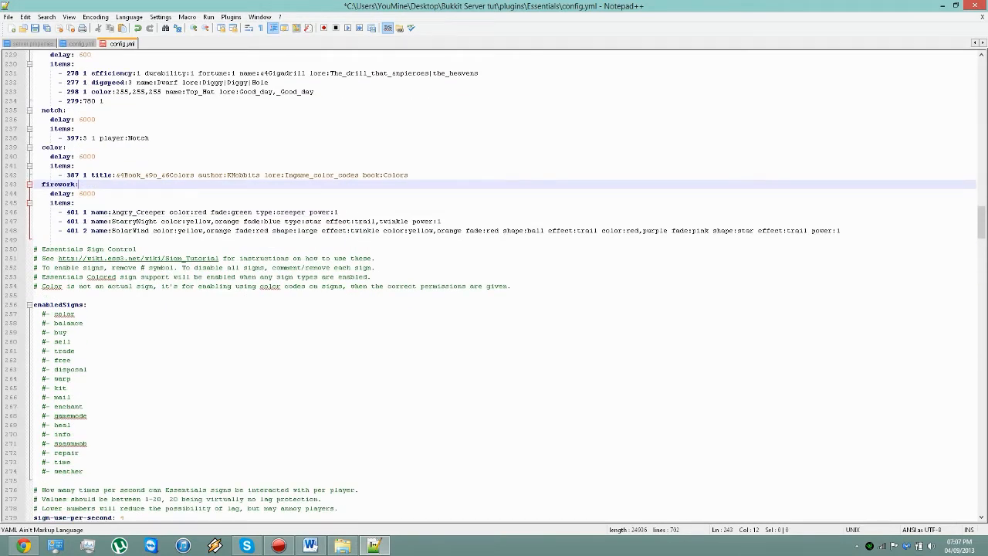
click(44, 471)
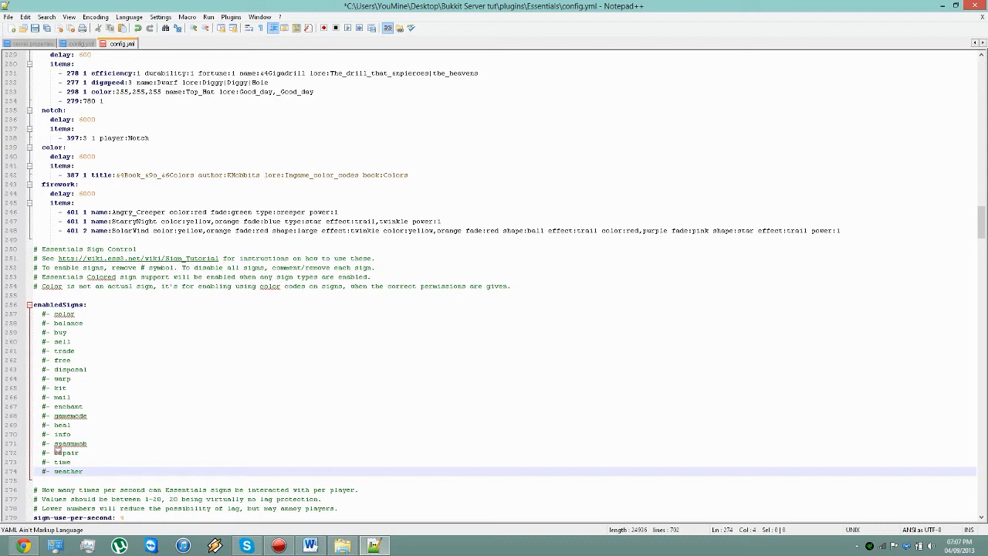
key(BackSpace)
text(#)
Step: Try uncommenting the buy and sell entries under enabledSigns, restoring the # on both
click(46, 342)
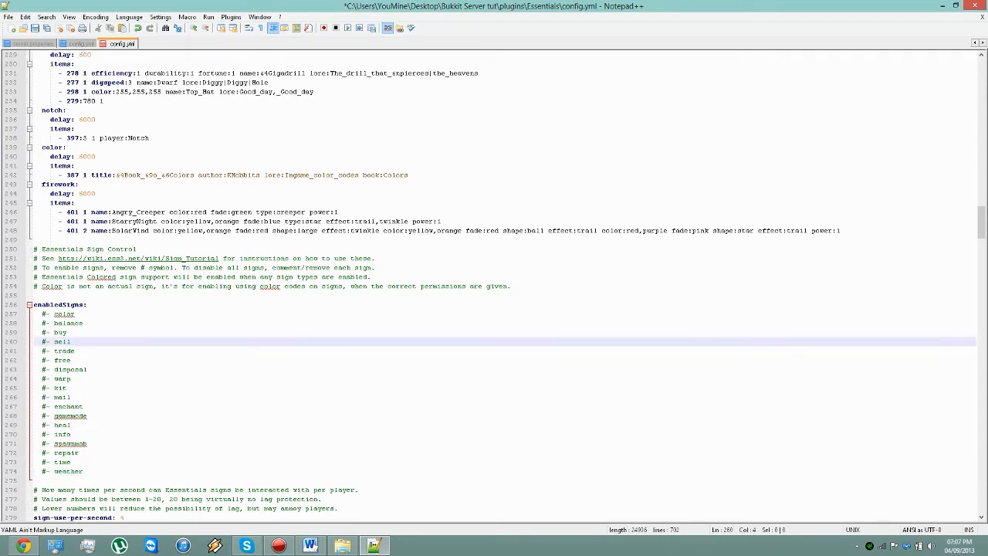
click(46, 333)
key(BackSpace)
click(46, 342)
key(BackSpace)
text(#)
click(45, 333)
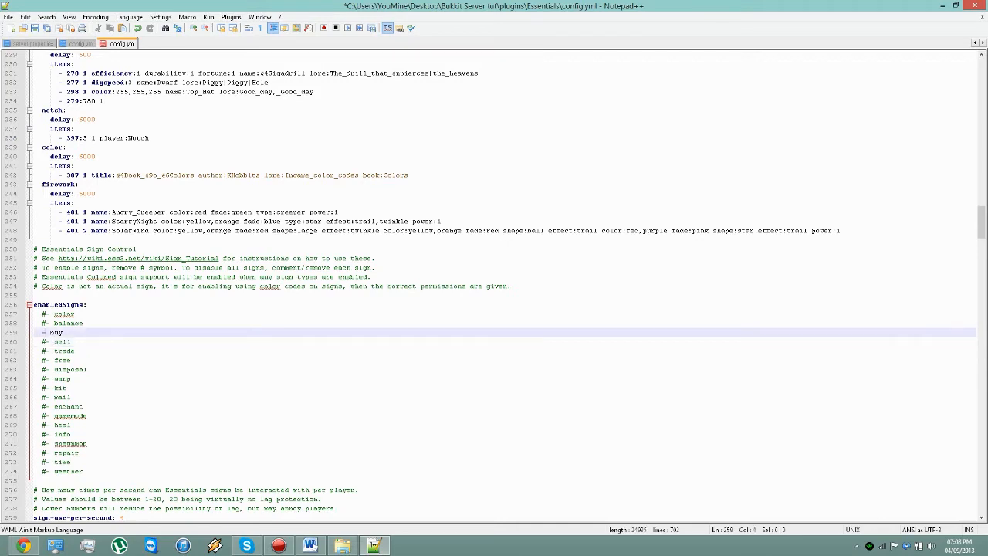
text(#)
Step: Examine the buy and sell sign entries and the sign-use-per-second setting by highlighting them
scroll(494, 286, down, 4)
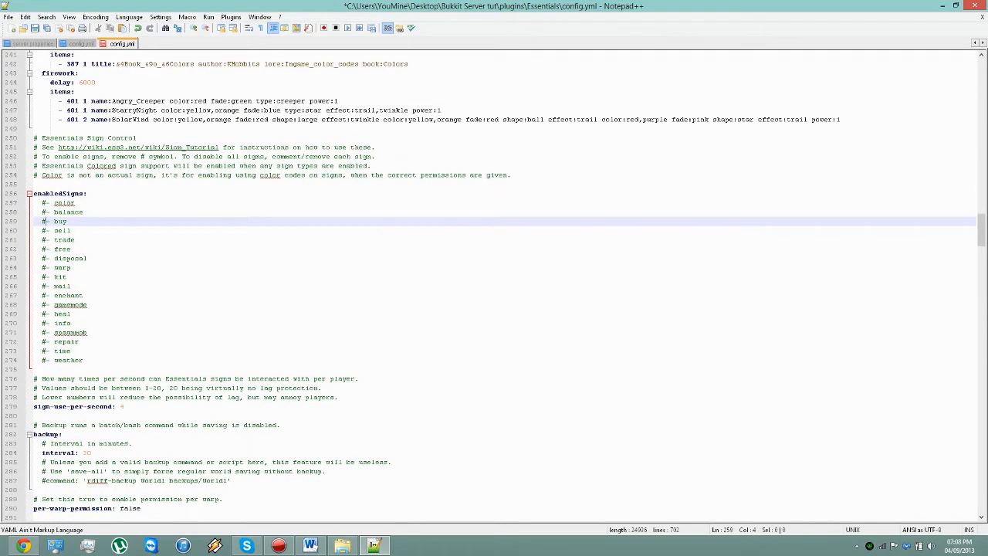
drag(71, 231, 34, 221)
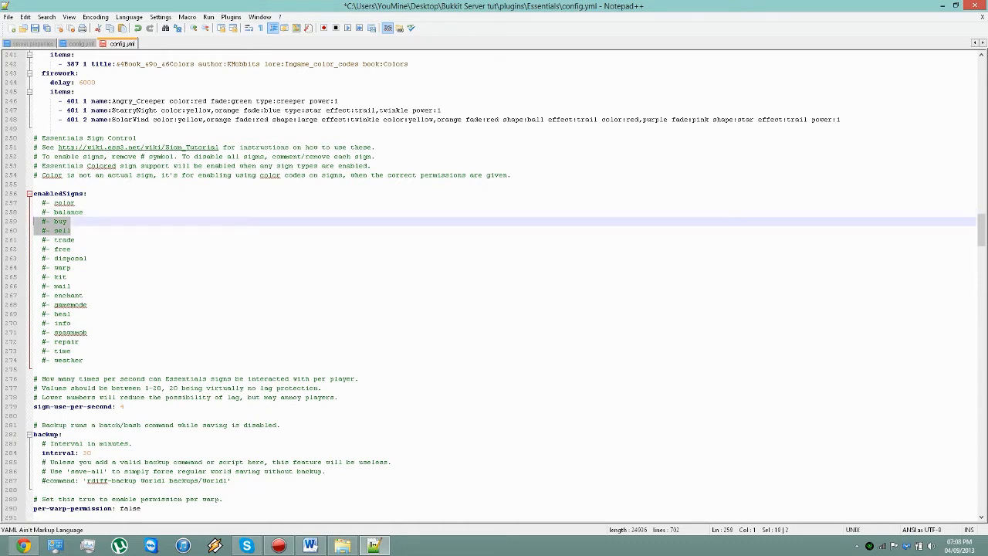
drag(124, 406, 70, 406)
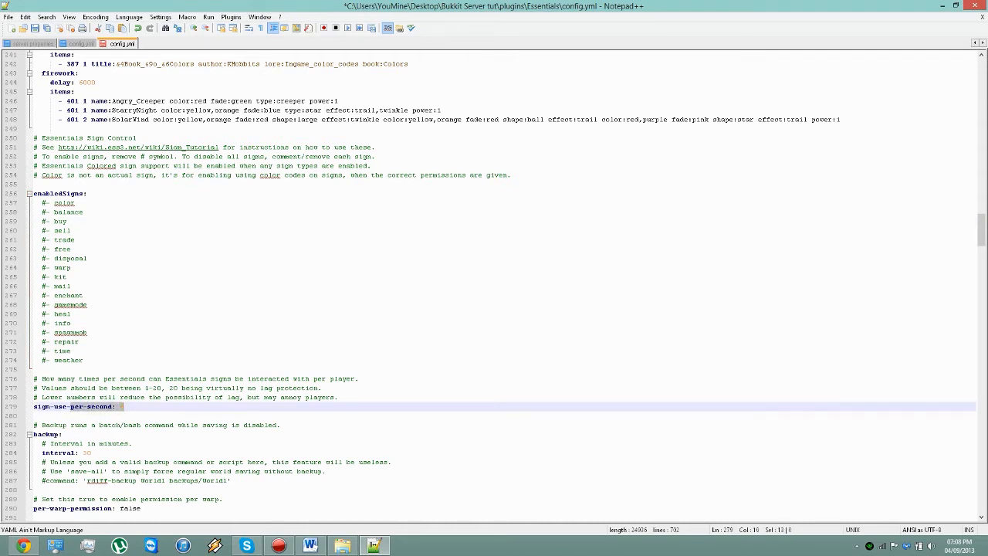
Step: Look over the backup section and highlight the per-warp-permission setting with its comment
scroll(494, 286, down, 3)
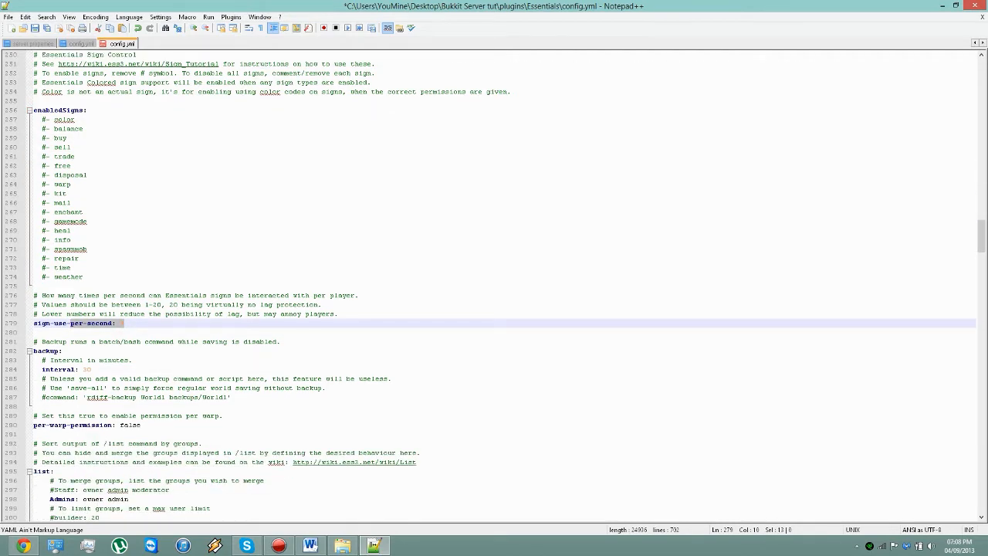
scroll(493, 286, down, 1)
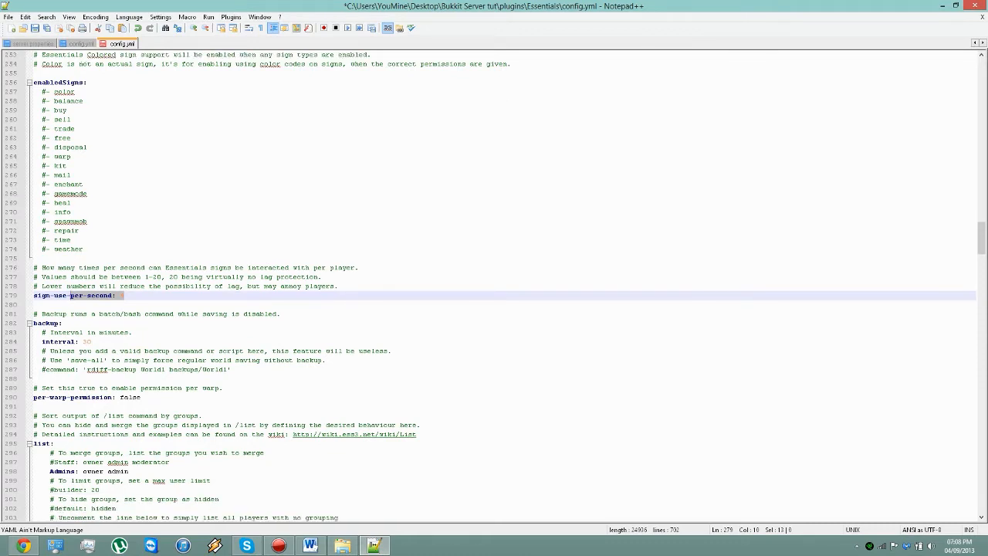
drag(141, 397, 42, 388)
Step: Examine the list section that groups the /list output, highlighting it down to the Players line
scroll(42, 388, down, 2)
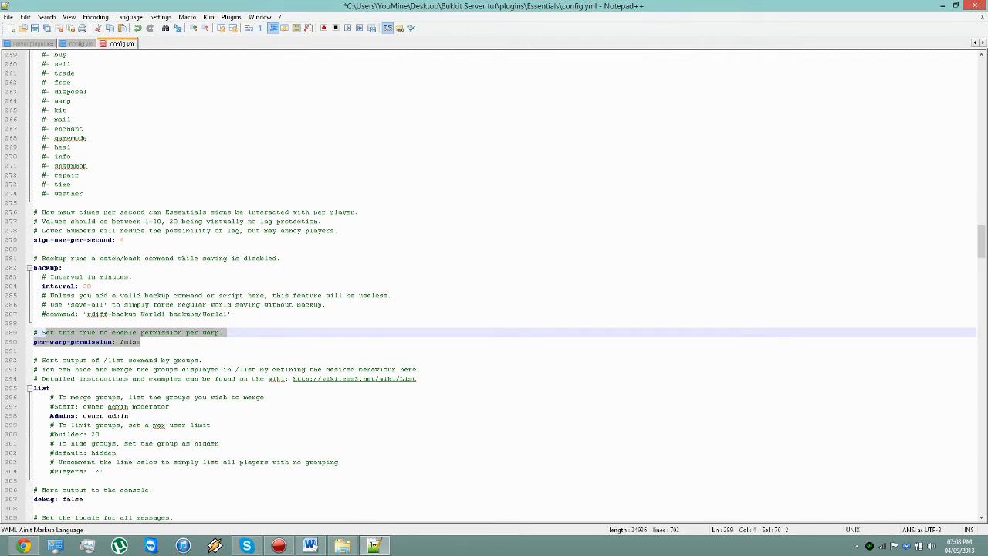
scroll(502, 287, down, 3)
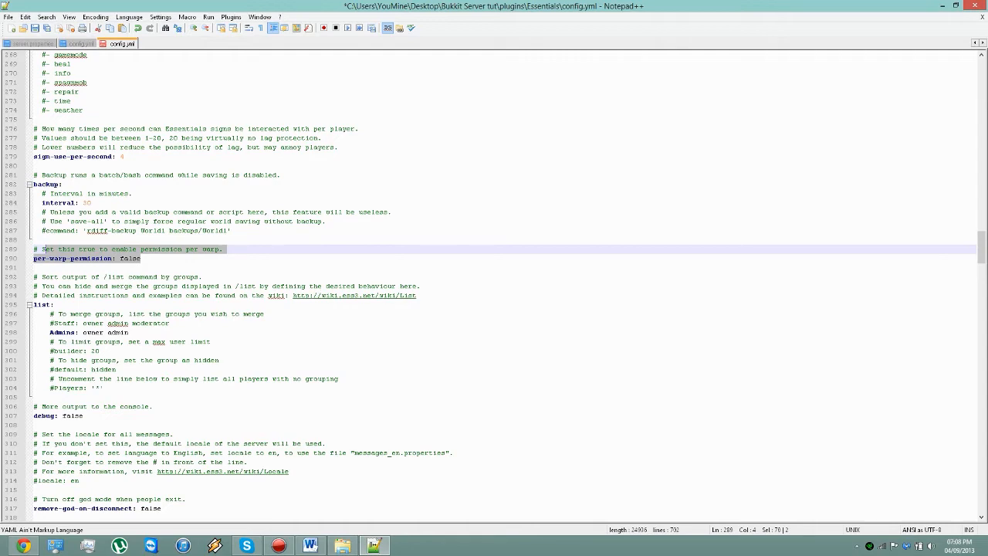
scroll(494, 278, down, 2)
drag(33, 341, 33, 230)
click(105, 333)
Step: Review the debug, locale, remove-god-on-disconnect and auto-afk settings down to the auto-afk-kick value
scroll(494, 286, down, 2)
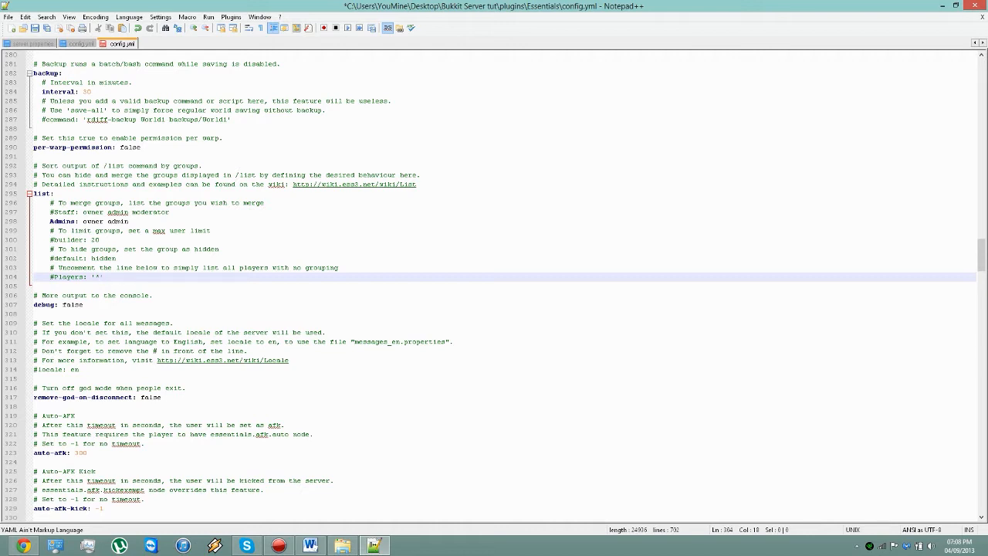
scroll(115, 423, down, 1)
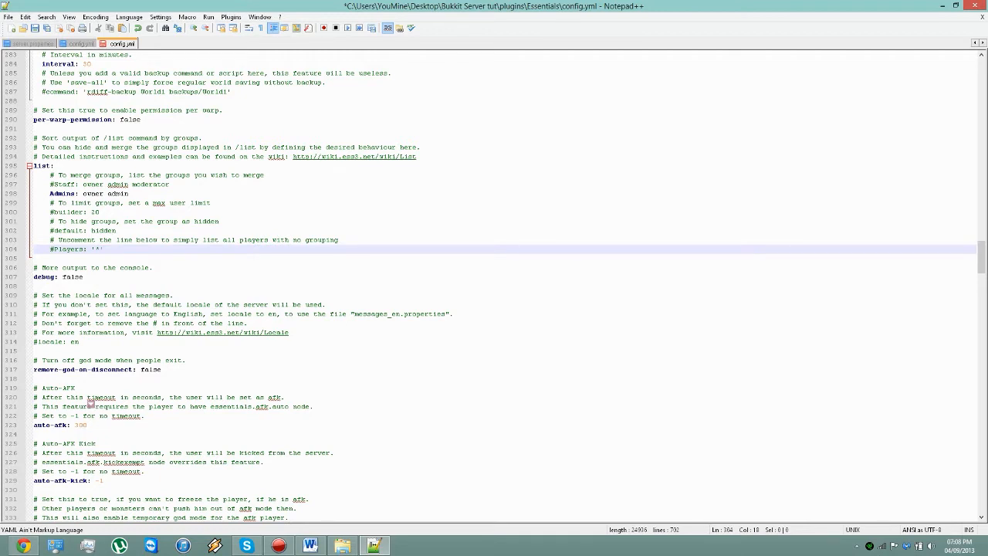
scroll(90, 403, down, 1)
click(105, 453)
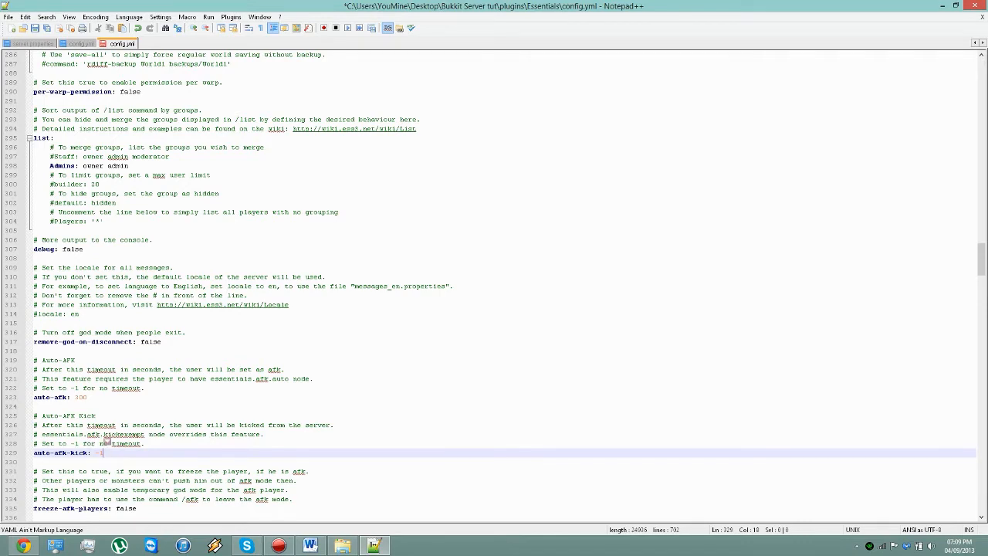
Step: Review the remaining AFK settings, from freeze-afk-players to cancel-afk-on-move, and highlight the death-messages value
scroll(102, 443, down, 2)
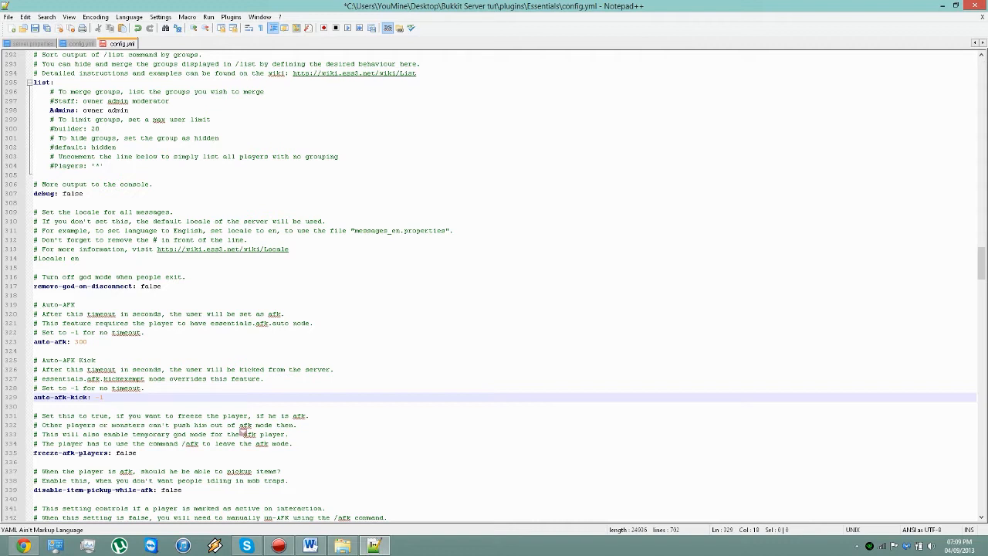
scroll(189, 450, down, 2)
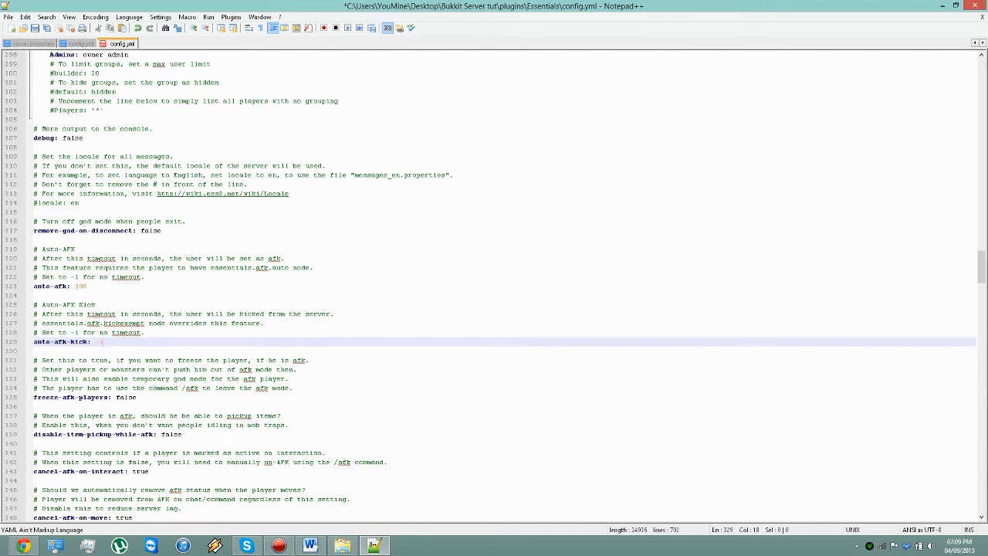
scroll(494, 285, down, 3)
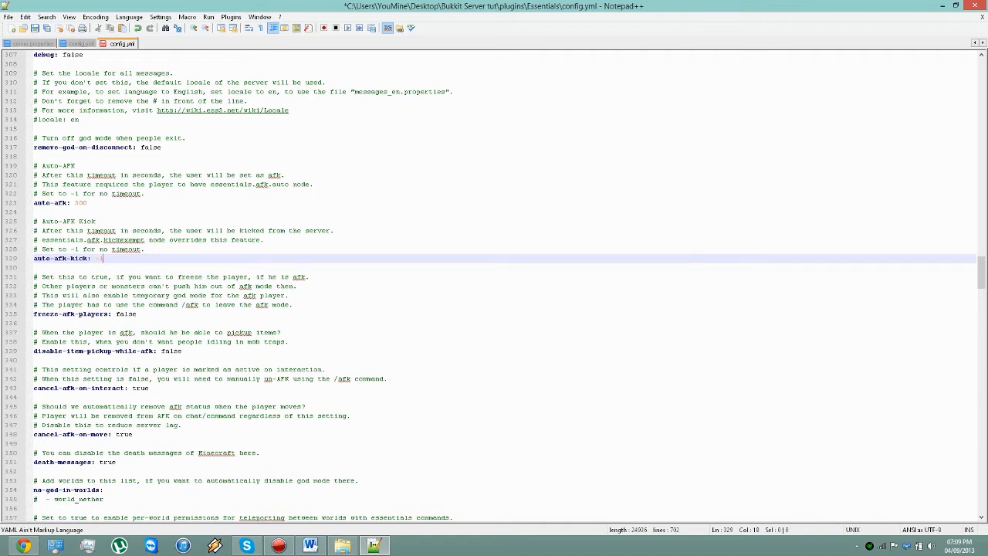
scroll(202, 459, down, 1)
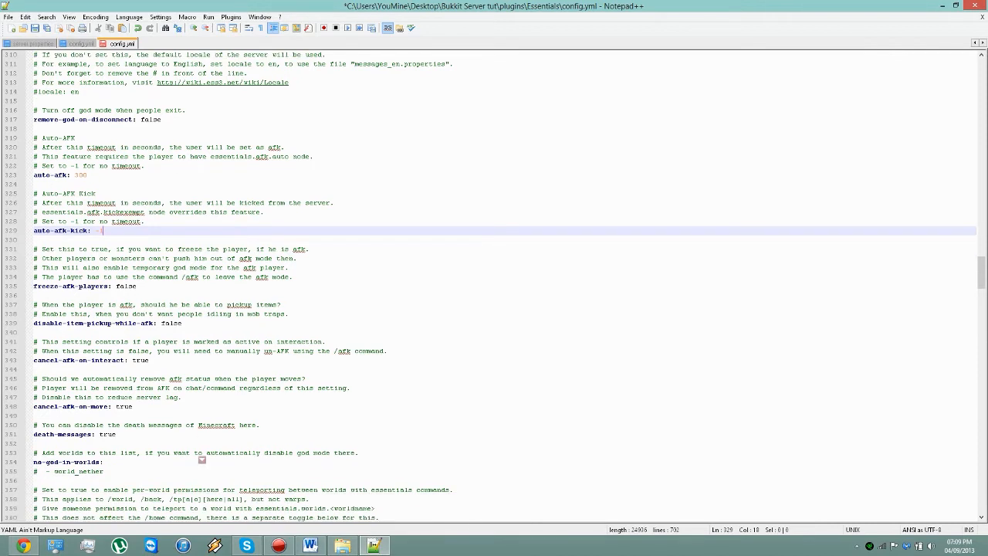
drag(116, 435, 88, 435)
click(119, 435)
Step: Try uncommenting the world_nether entry under no-god-in-worlds, restore its # and highlight the world name
scroll(118, 435, down, 1)
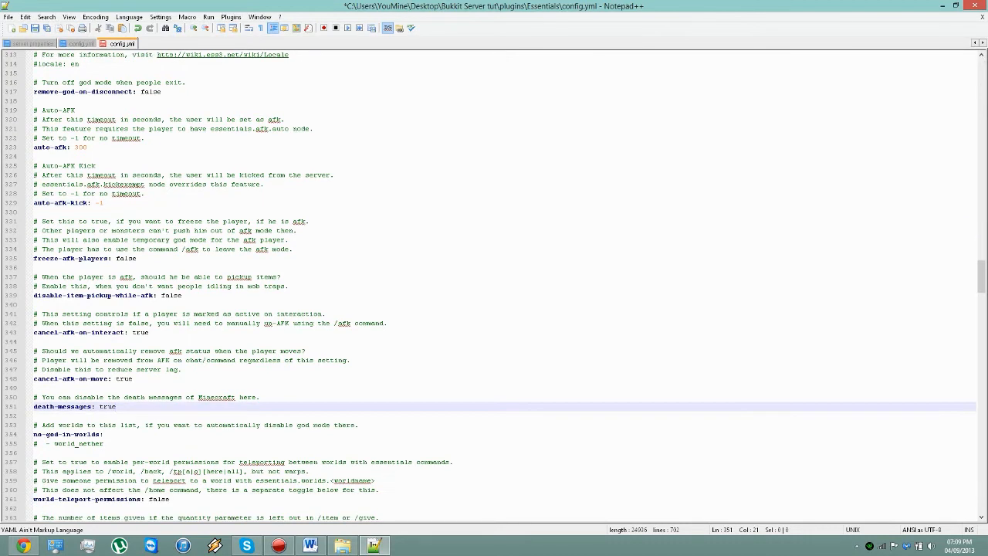
click(37, 444)
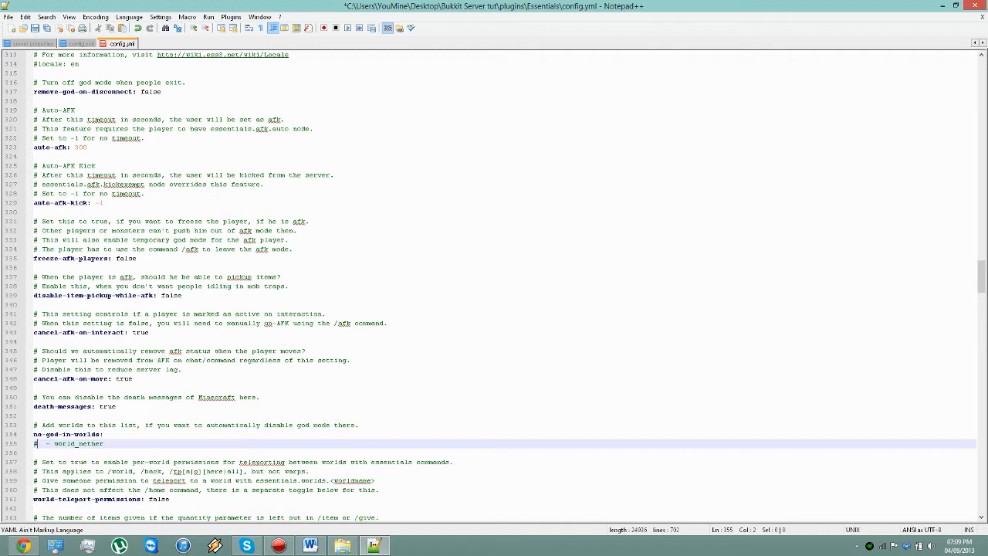
key(BackSpace)
text(#)
drag(58, 444, 104, 444)
Step: Examine the world-teleport-permissions notes, highlighting the essentials.worlds.<worldname> permission node
scroll(104, 443, down, 3)
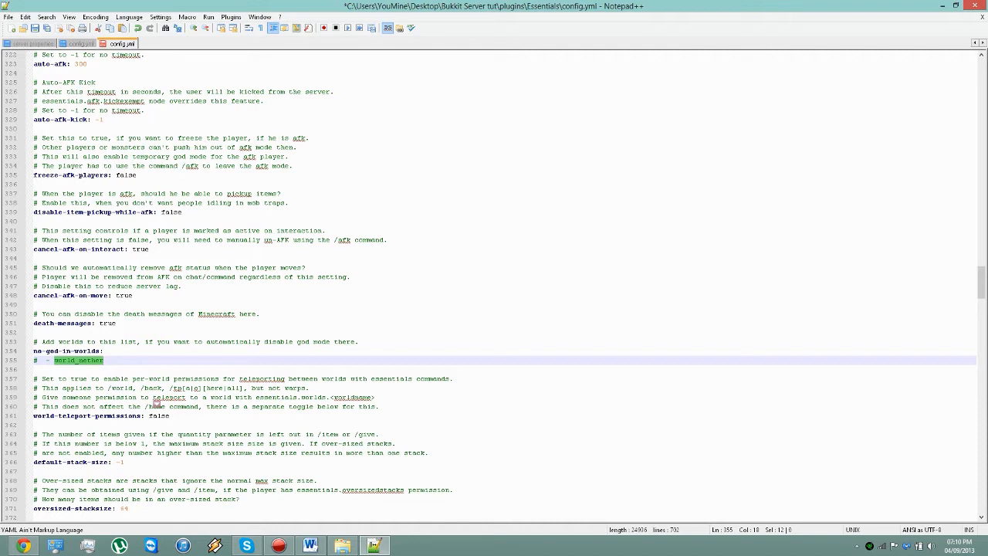
drag(374, 397, 255, 397)
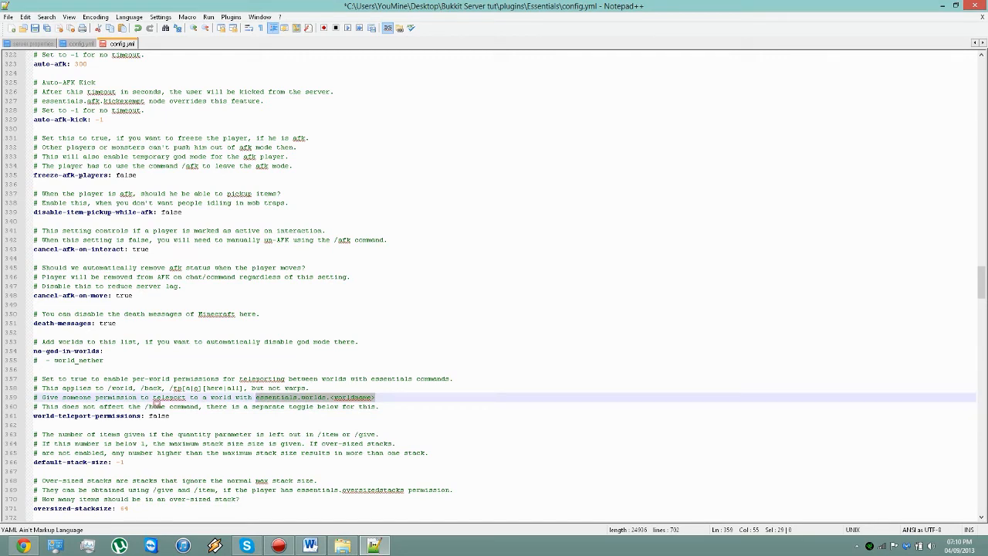
scroll(154, 403, down, 1)
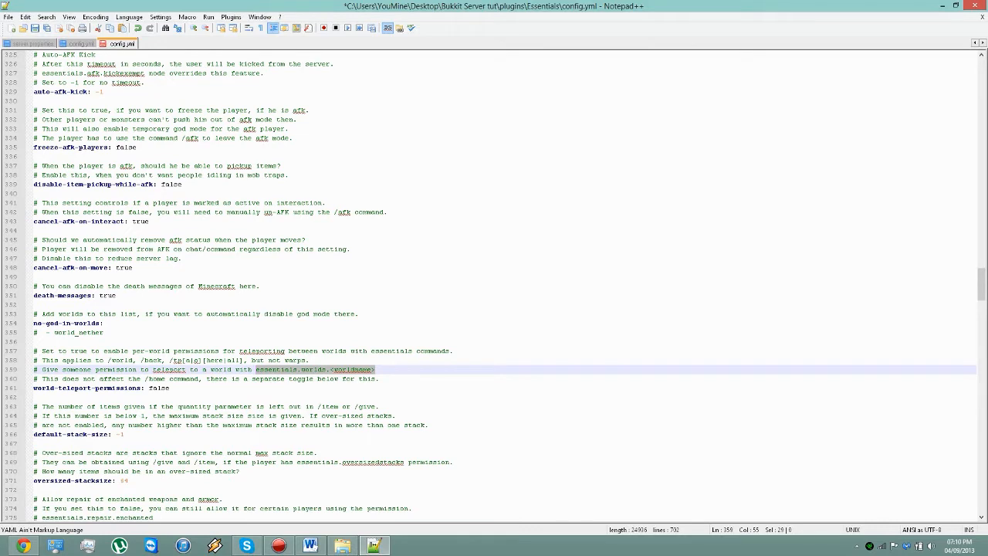
Step: Examine the default-stack-size setting, highlighting its line, the /item or /give wording in its note and its value
drag(125, 433, 38, 435)
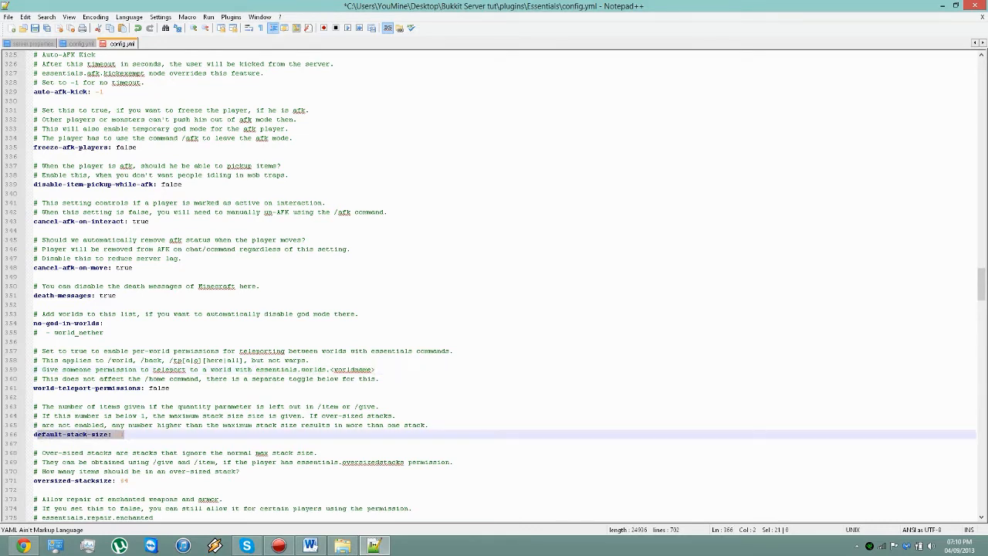
click(125, 435)
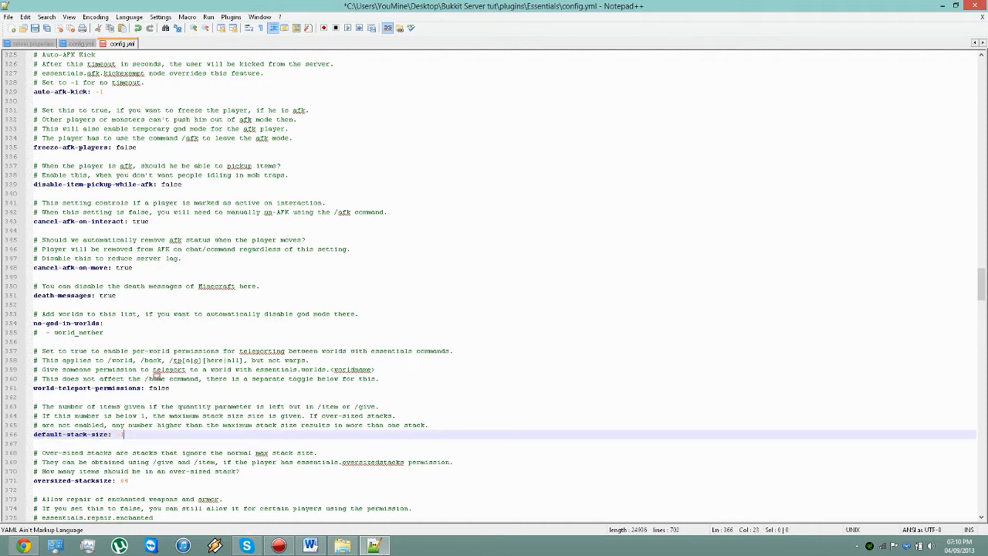
drag(318, 407, 379, 406)
click(380, 407)
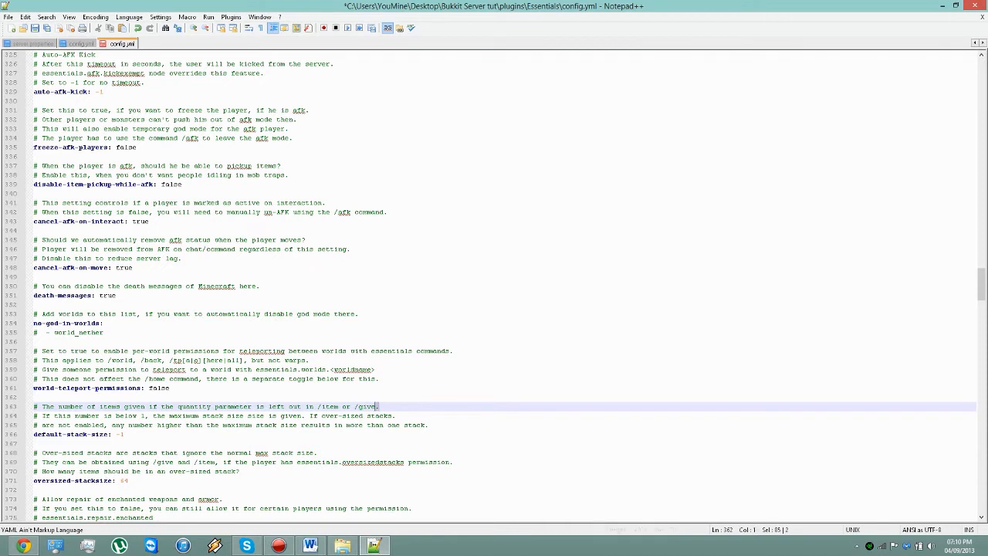
drag(381, 407, 292, 407)
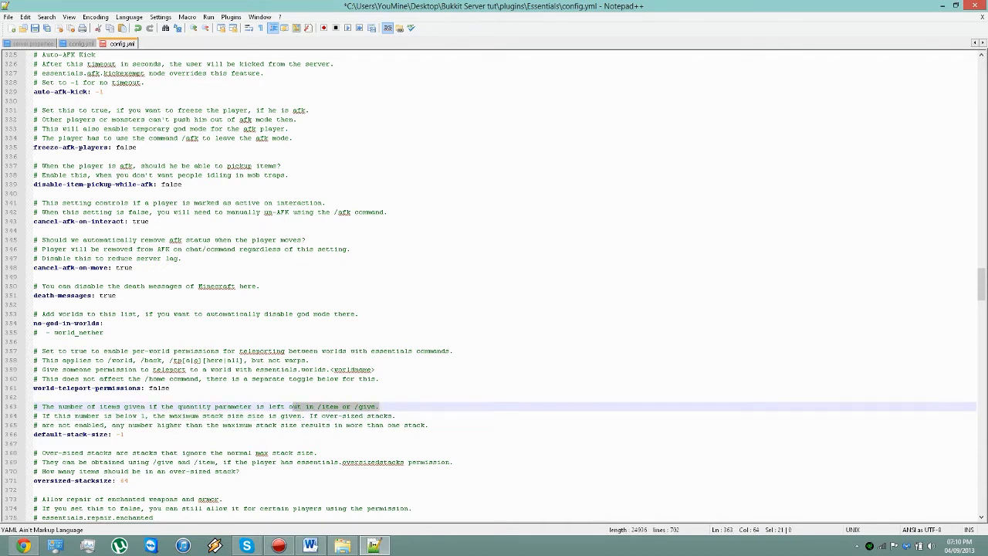
click(272, 407)
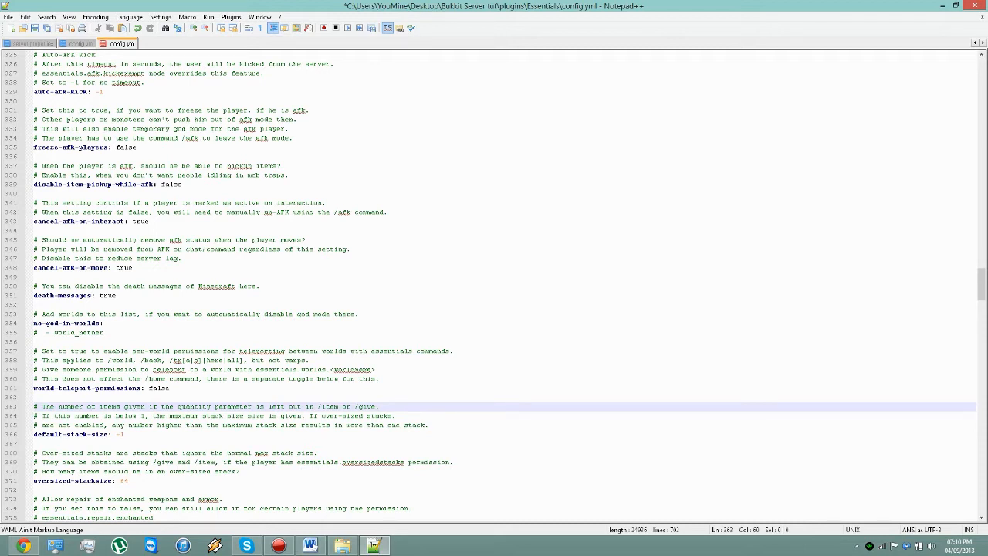
mouse_move(124, 434)
mouse_down()
mouse_move(116, 424)
mouse_move(115, 433)
mouse_up()
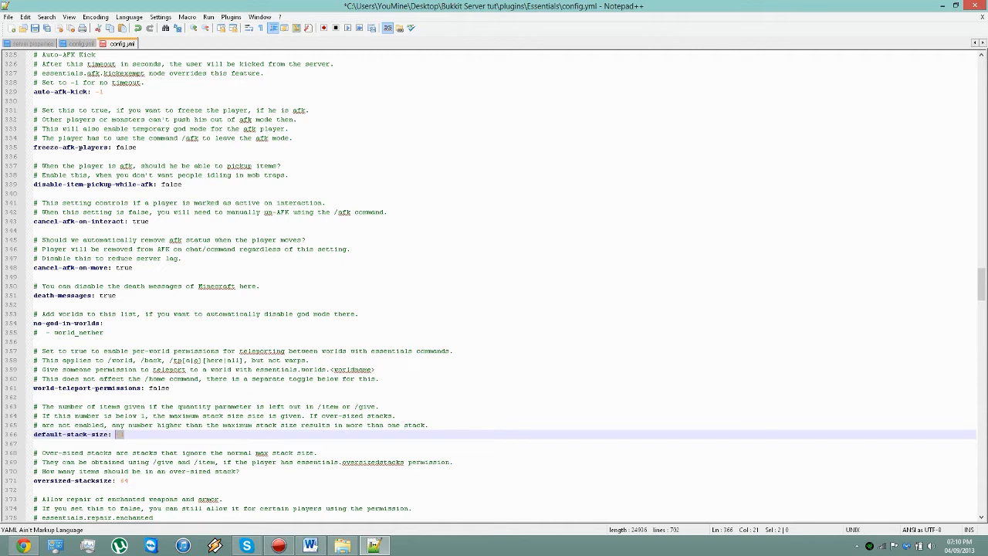
Step: Examine the oversized-stacksize setting and the essentials.repair.enchanted node above the repair-enchanted setting
drag(129, 480, 108, 480)
scroll(494, 287, down, 3)
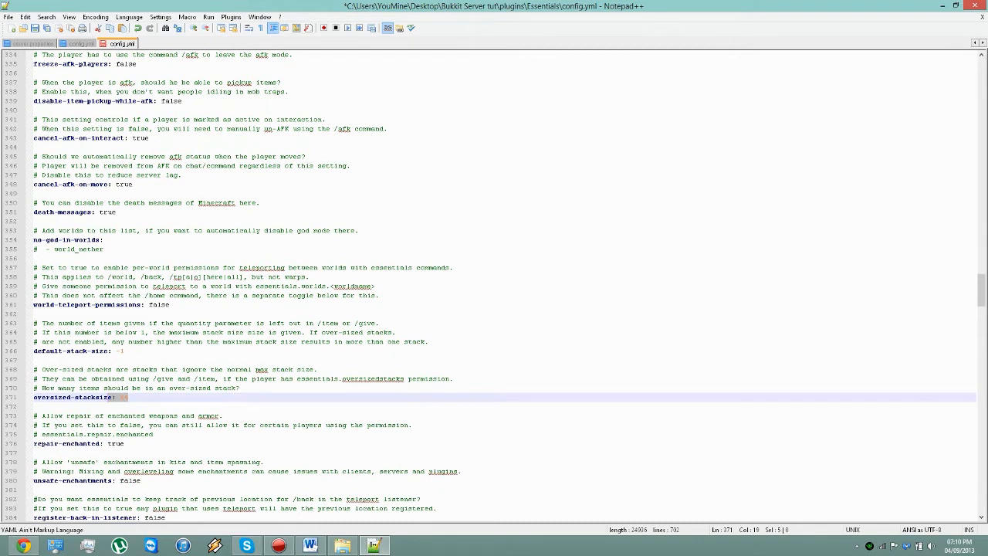
mouse_move(144, 434)
mouse_down()
mouse_move(113, 444)
mouse_move(153, 435)
mouse_up()
click(127, 443)
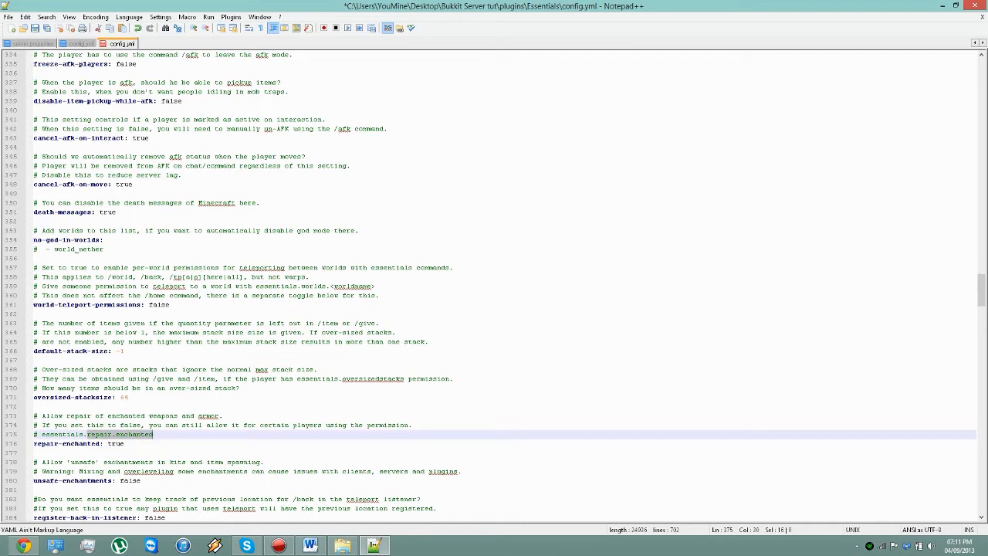
Step: Examine the repair-enchanted, unsafe-enchantments, register-back-in-listener and login-attack-delay settings, placing the cursor on each value
click(127, 444)
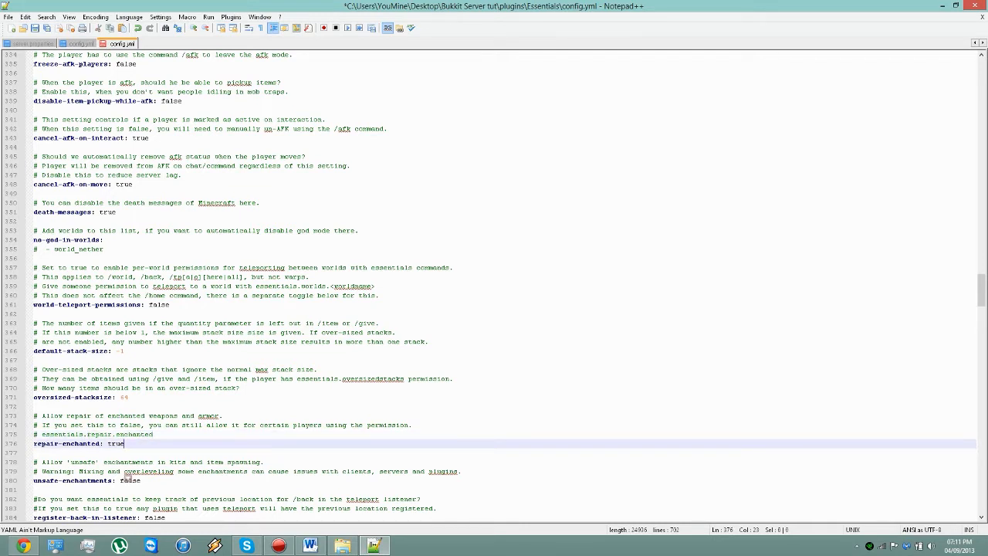
click(140, 480)
scroll(140, 480, down, 2)
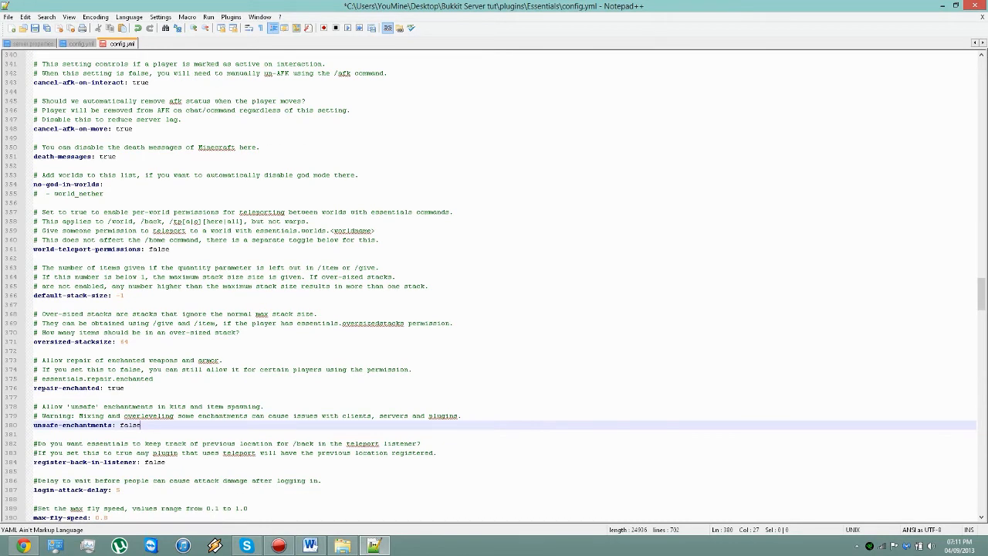
click(165, 463)
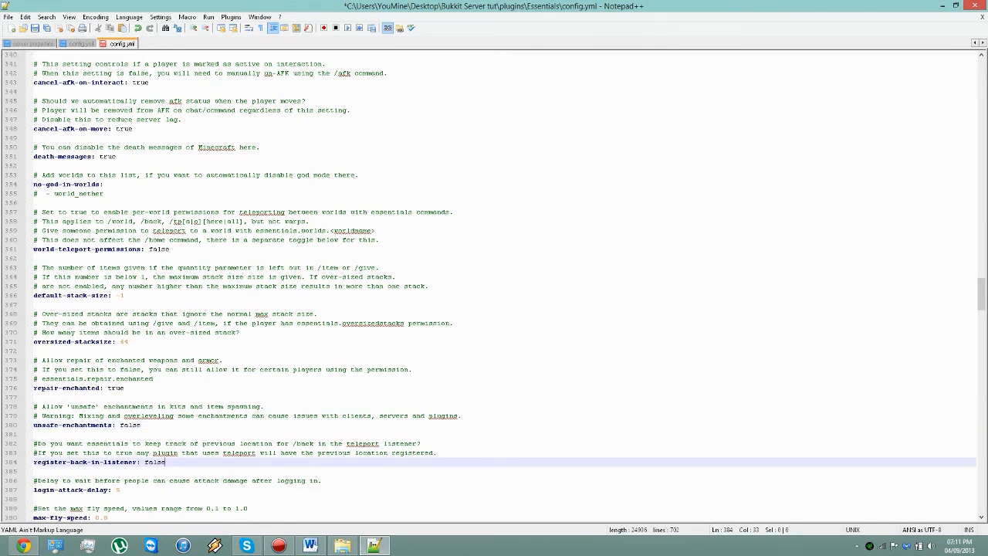
click(120, 490)
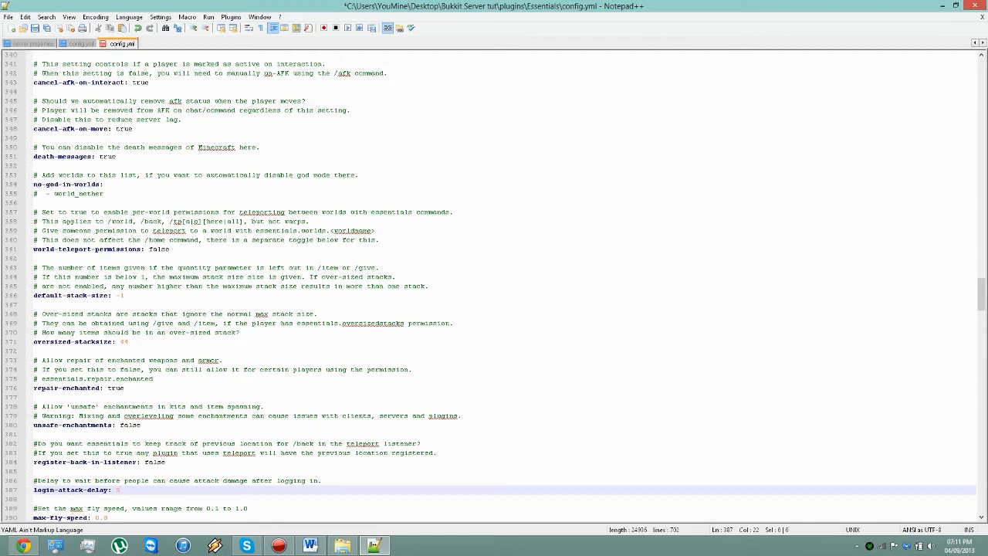
Step: Examine the max-fly-speed and max-walk-speed settings, moving the cursor to each line
scroll(505, 287, down, 1)
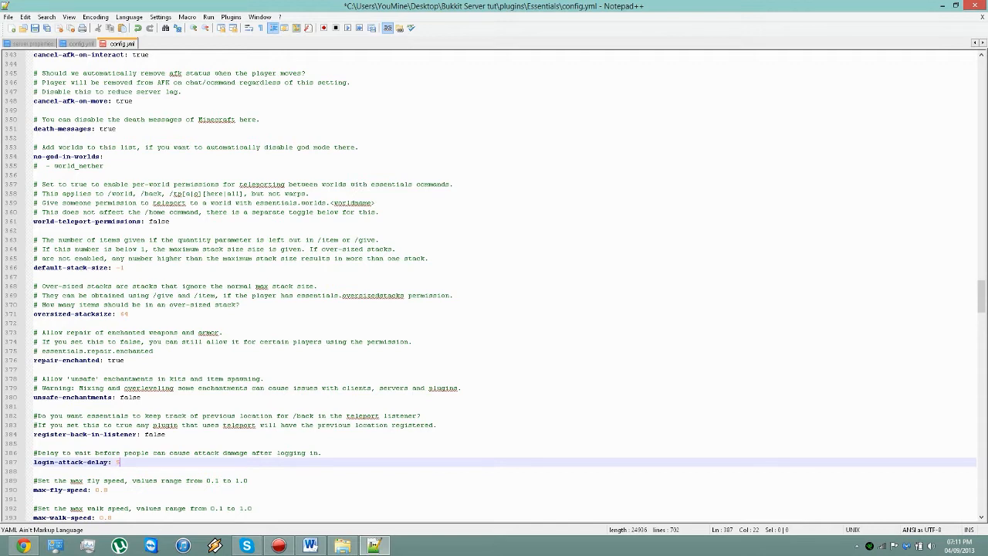
key(Down)
key(Down)
key(Down)
scroll(504, 287, down, 2)
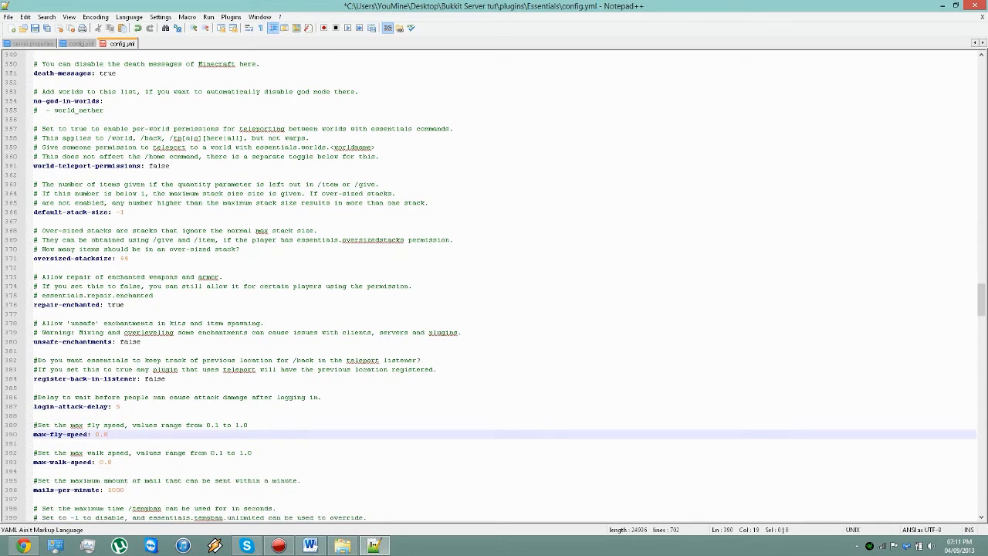
key(Down)
key(Down)
key(Down)
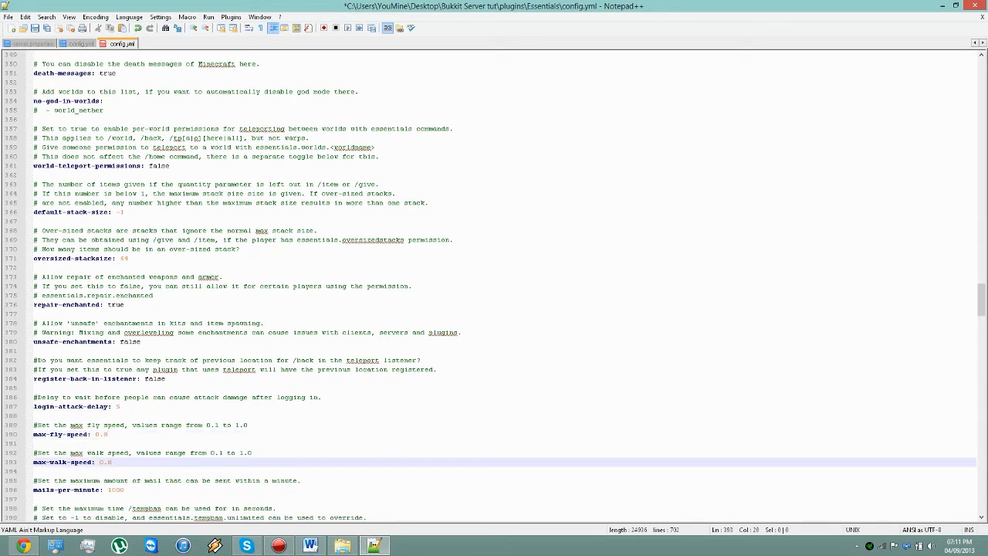
Step: Examine the mails-per-minute and max-tempban-time settings, highlighting both with their comments
key(Down)
key(Down)
key(Down)
scroll(496, 287, down, 2)
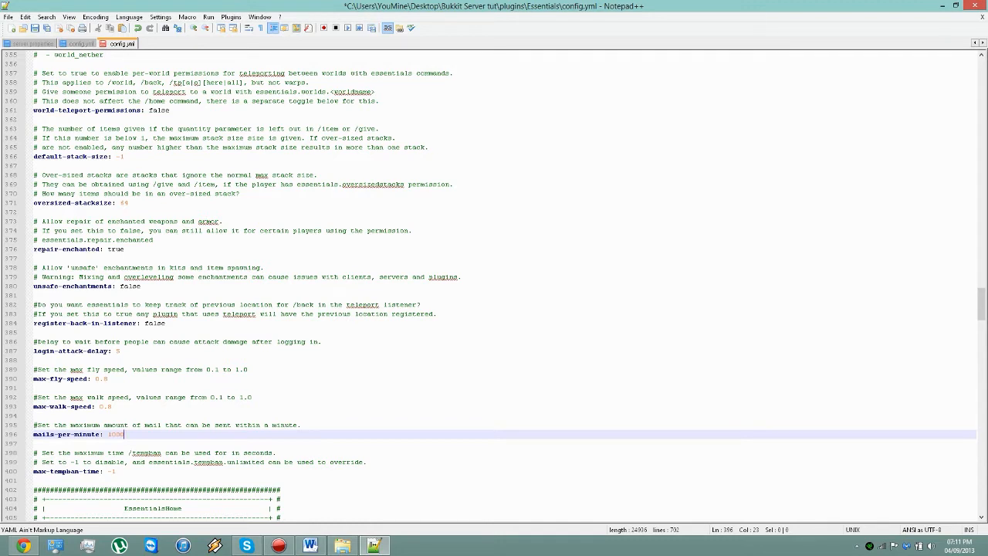
click(116, 470)
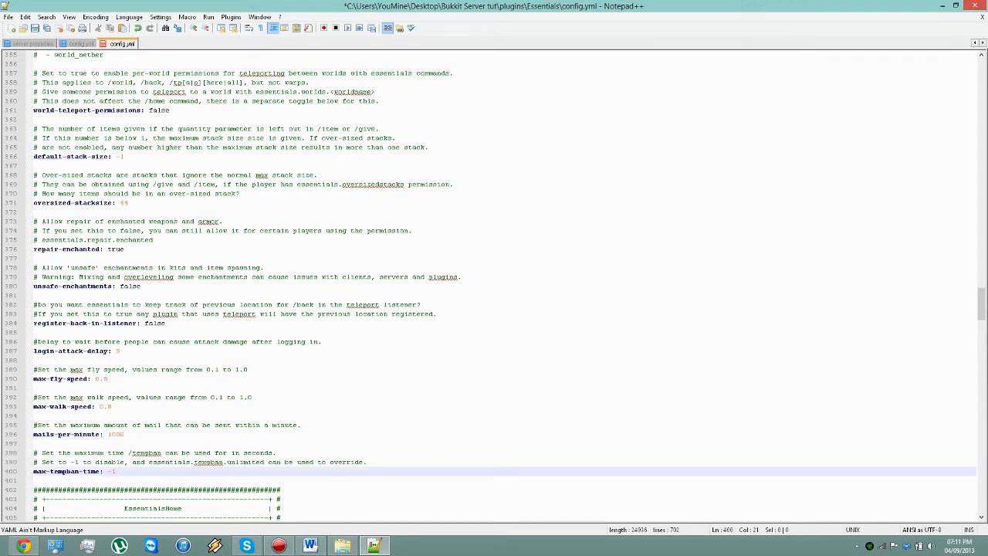
scroll(493, 285, down, 2)
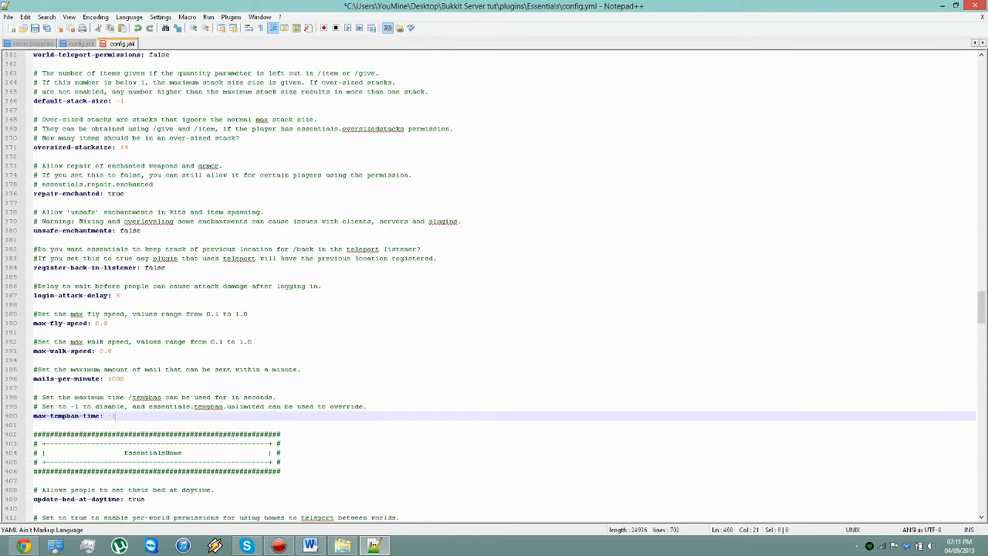
drag(116, 416, 33, 369)
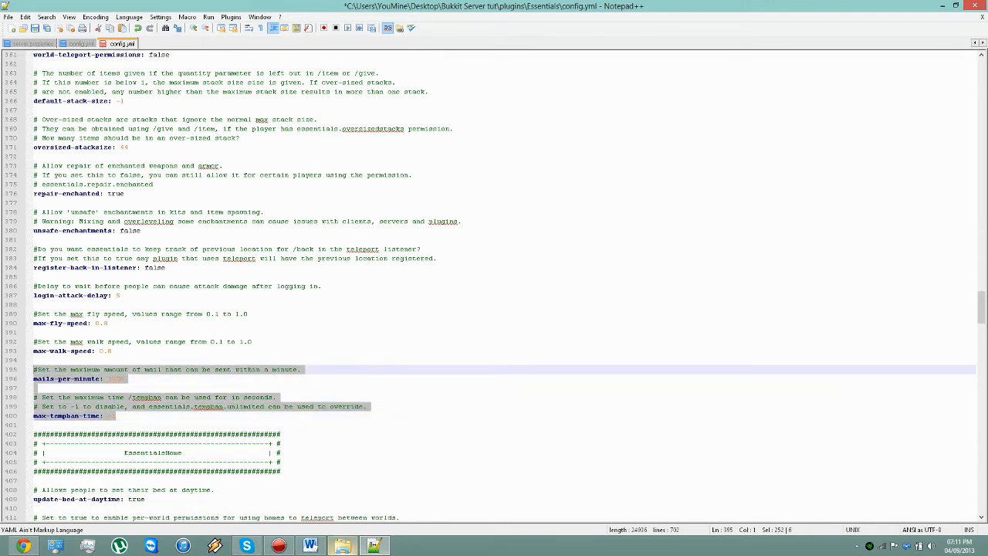
Step: Check the Essentials jar files in the plugins folder in File Explorer, and return to the EssentialsHome section of the config in Notepad++
click(343, 546)
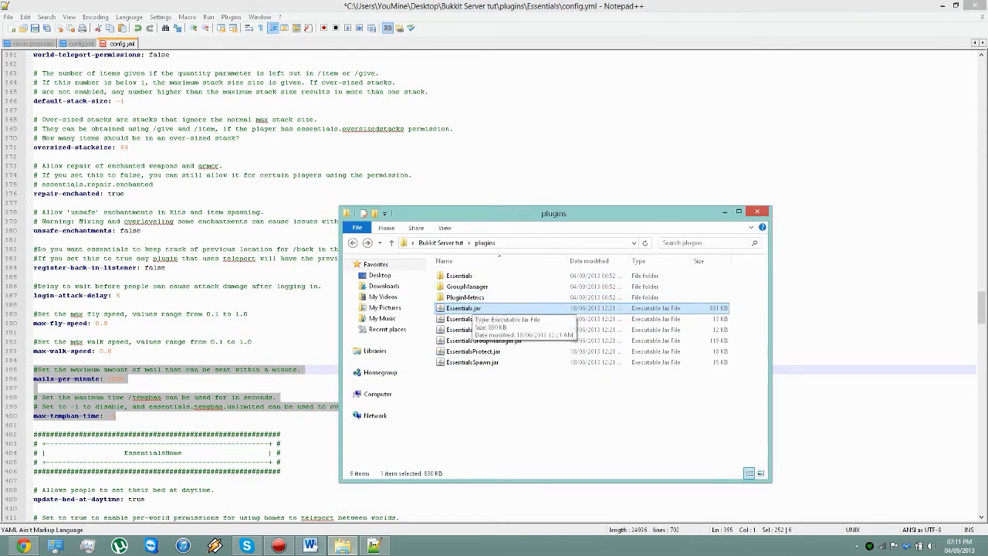
click(343, 546)
click(255, 416)
scroll(255, 416, down, 3)
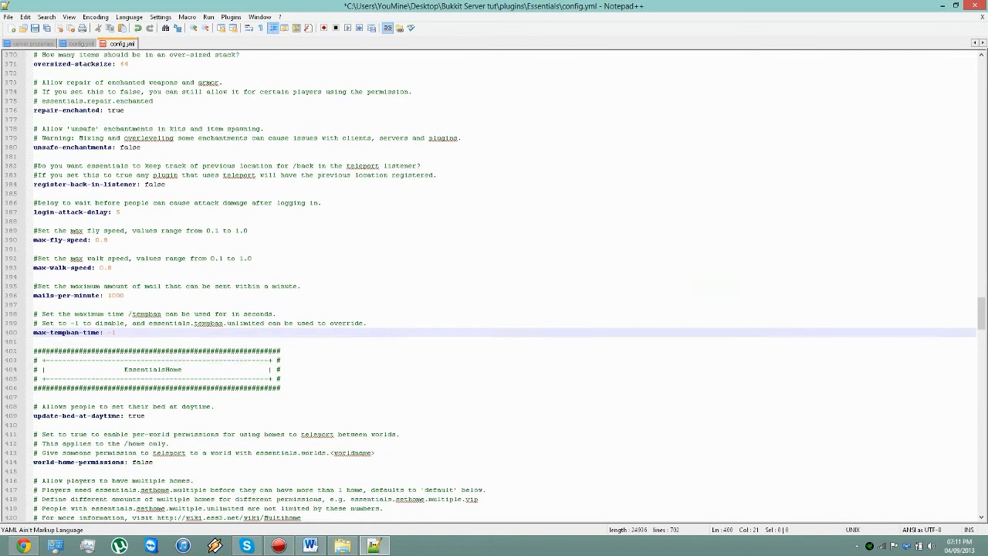
click(343, 545)
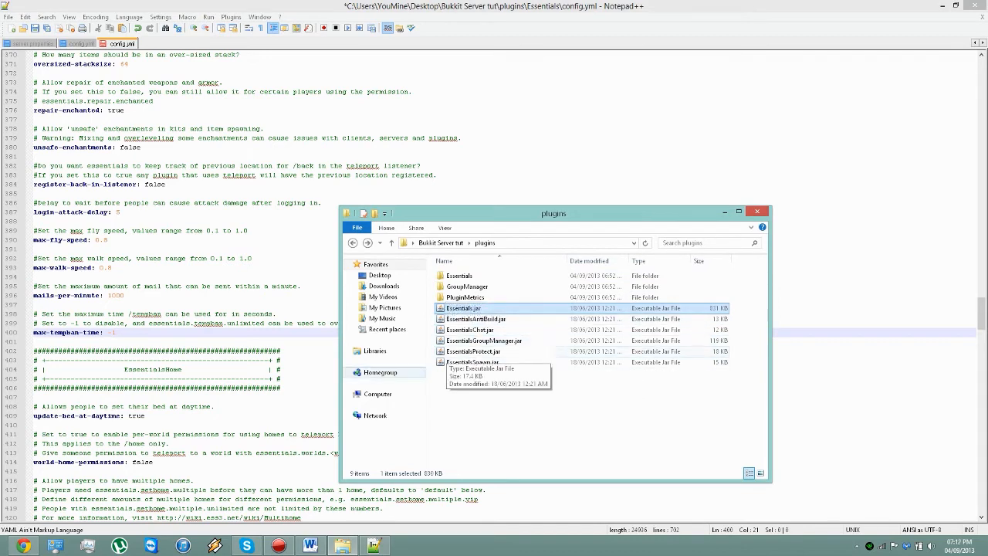
click(309, 378)
scroll(309, 378, down, 3)
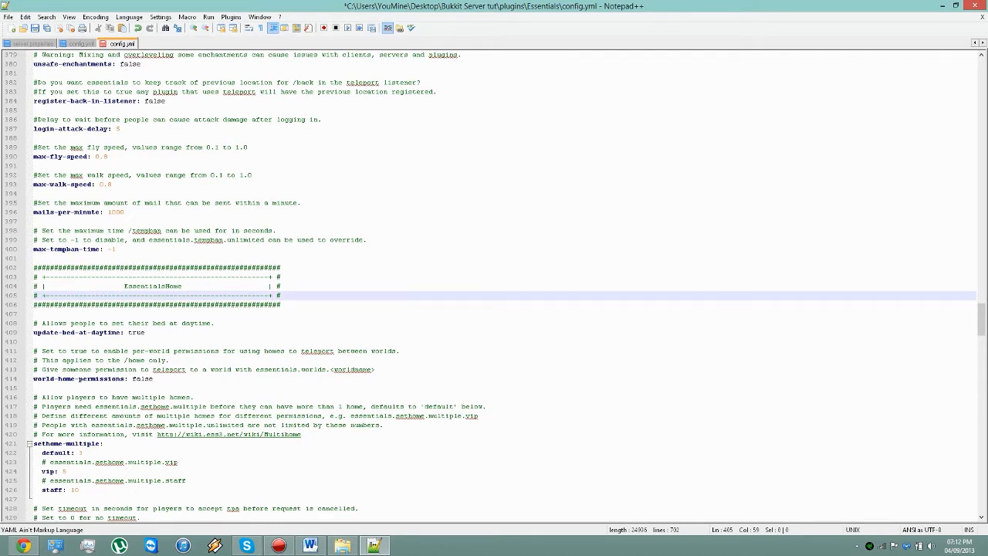
Step: Examine the EssentialsHome settings, moving the cursor through the default, vip and staff limits under sethome-multiple
scroll(492, 287, down, 1)
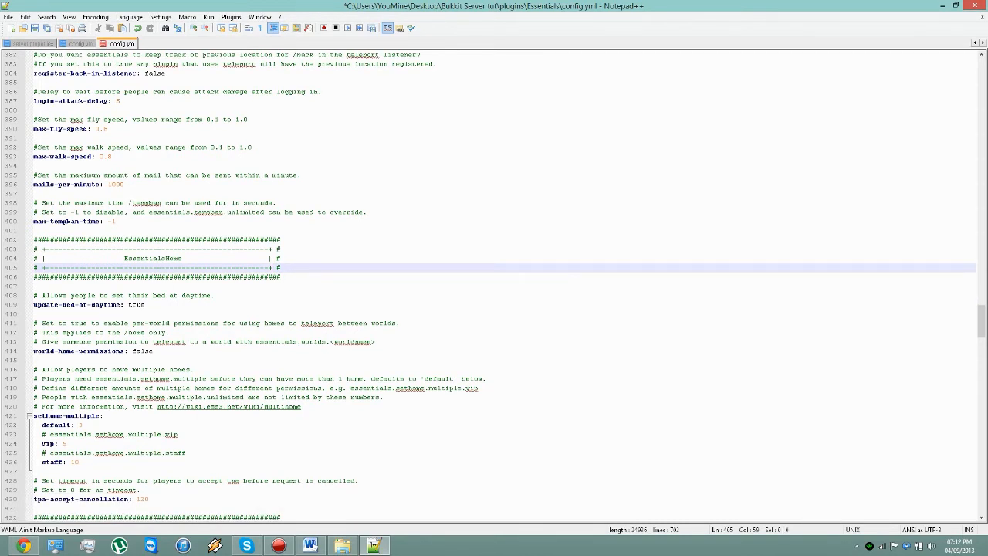
scroll(144, 358, down, 1)
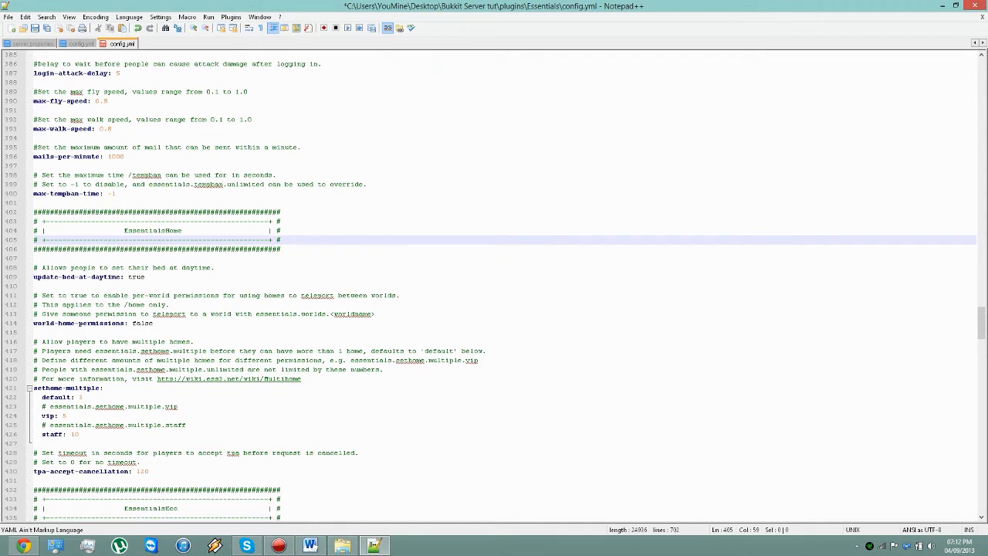
click(80, 397)
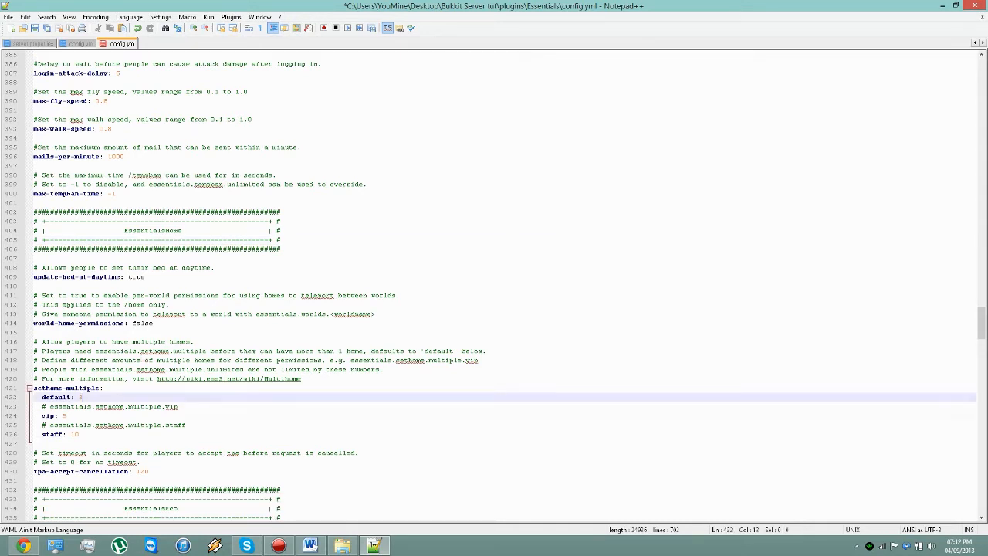
key(Down)
key(Down)
key(Down)
key(Down)
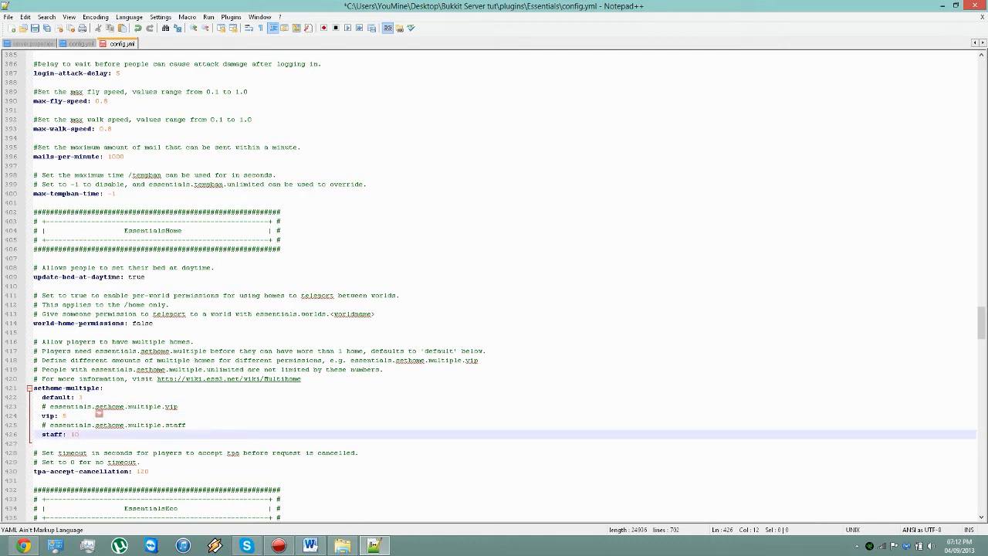
Step: Highlight the essentials.sethome.multiple.staff permission node and briefly bring up the plugins folder window
drag(186, 424, 49, 425)
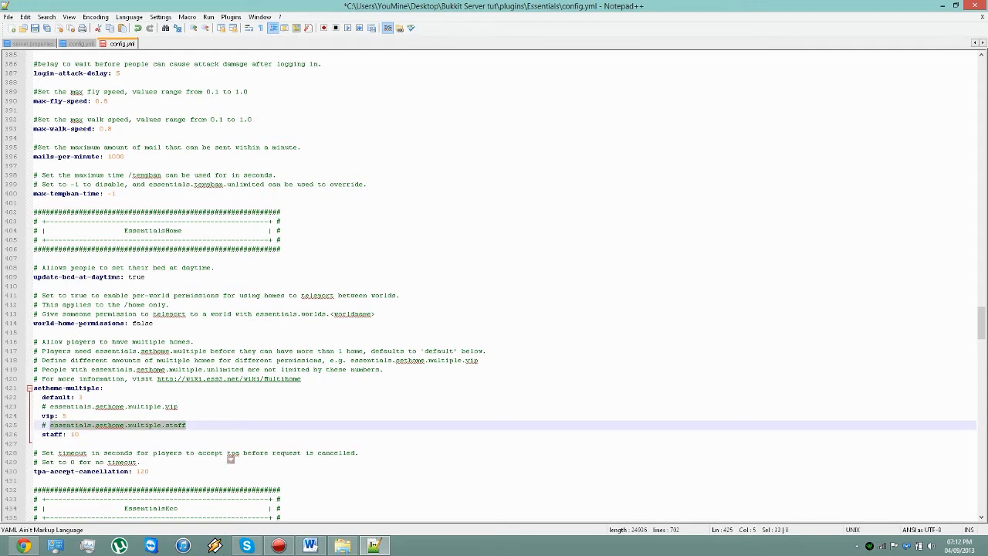
click(342, 545)
click(342, 545)
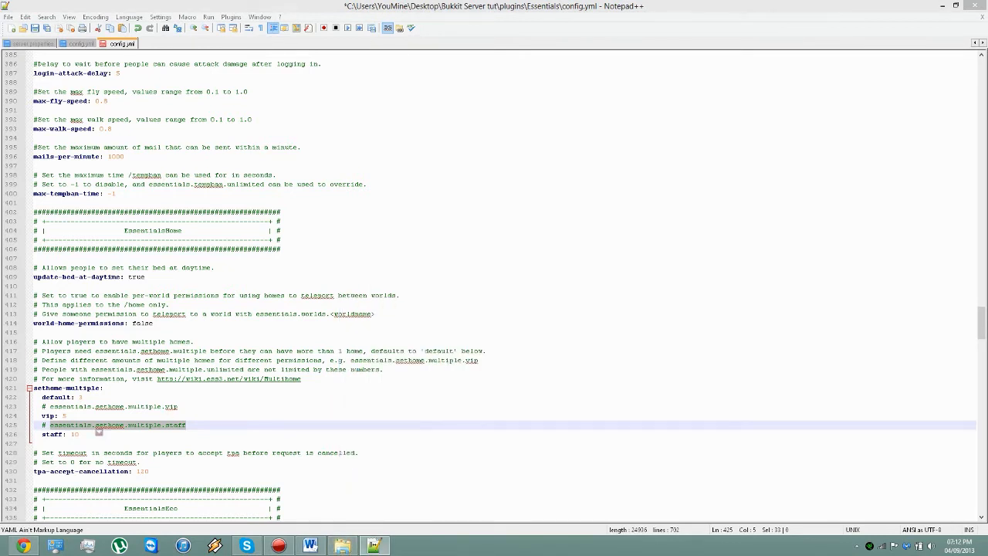
Step: Examine the tpa-accept-cancellation setting and the EssentialsEco section, briefly bringing up the plugins folder window
click(149, 471)
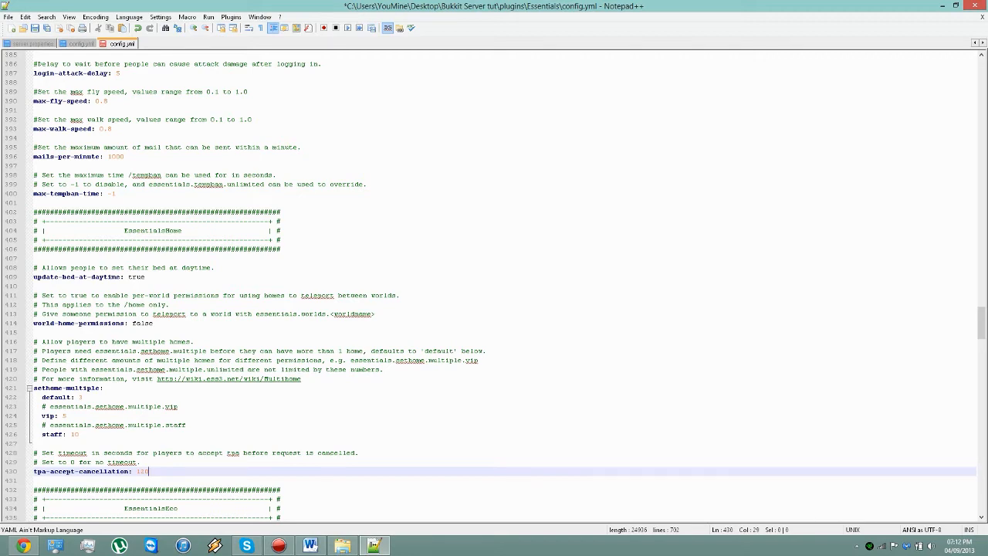
scroll(491, 292, down, 3)
scroll(491, 292, down, 5)
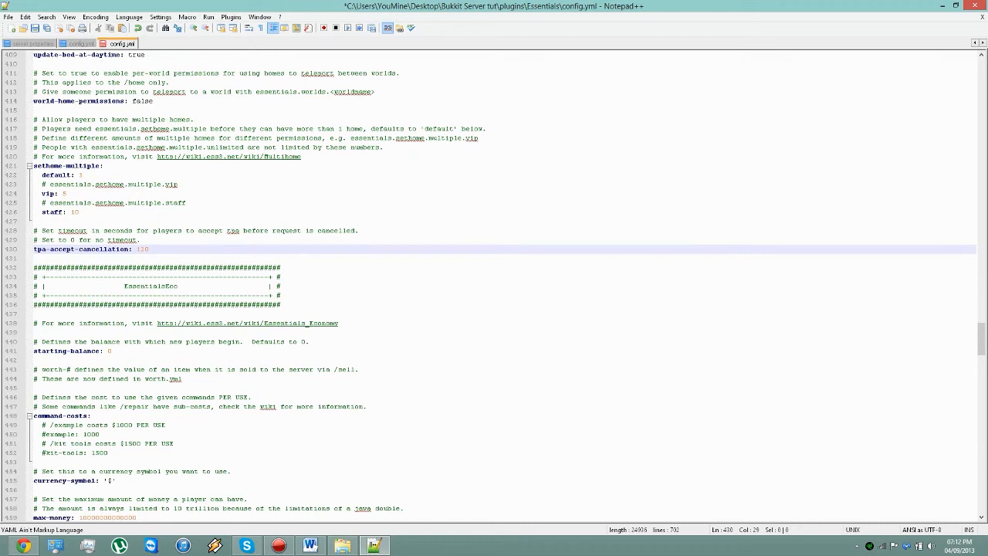
click(343, 545)
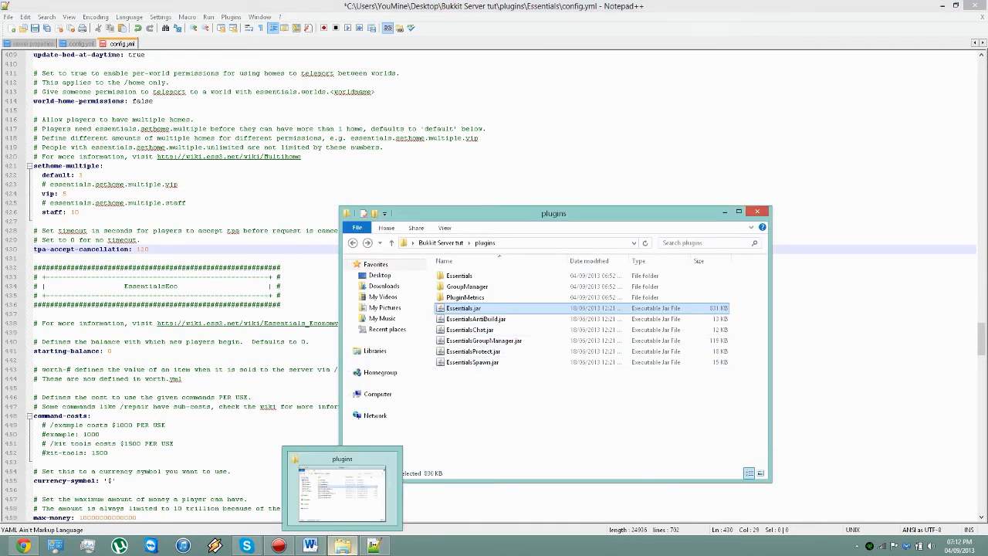
click(343, 546)
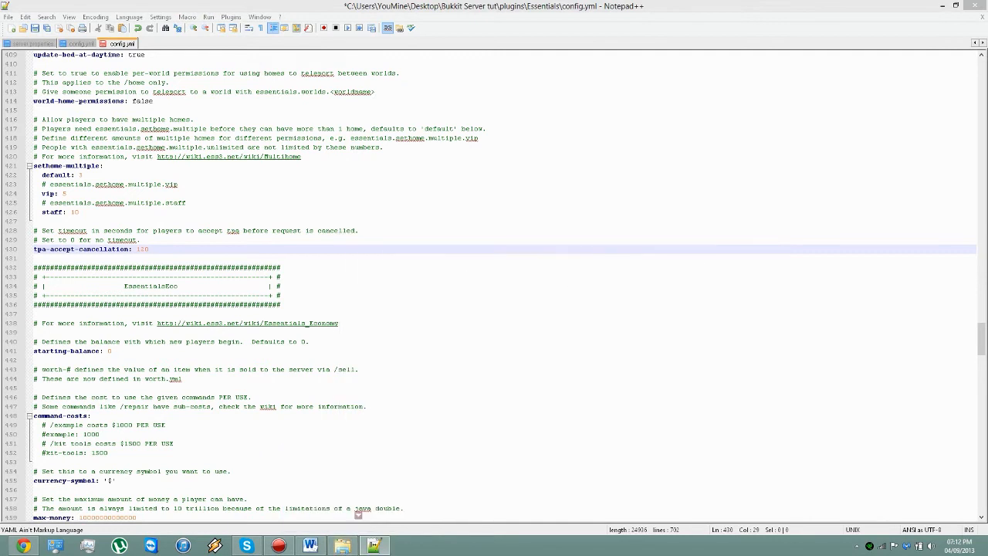
Step: Set starting-balance in the EssentialsEco section to 100
click(110, 351)
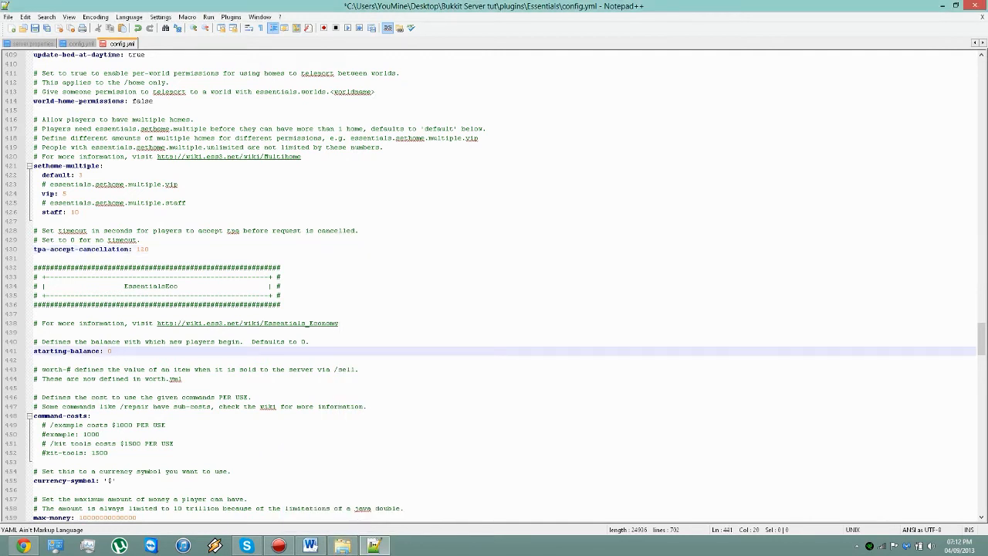
key(BackSpace)
text(100)
Step: Examine the command-costs block, highlighting its example and kit-tools entries
scroll(498, 286, down, 1)
drag(112, 425, 33, 387)
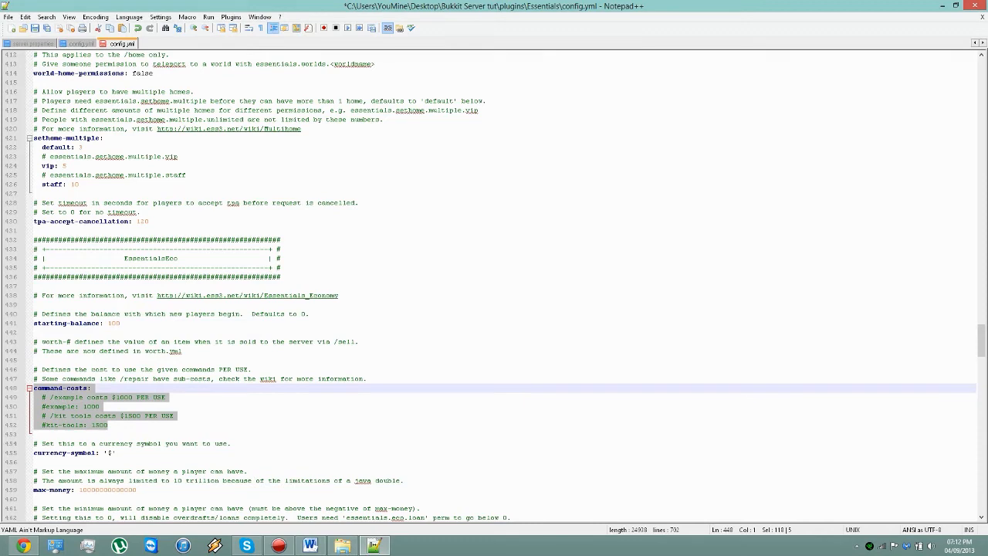
click(109, 425)
Step: Set the currency-symbol value to '£'
scroll(497, 286, down, 2)
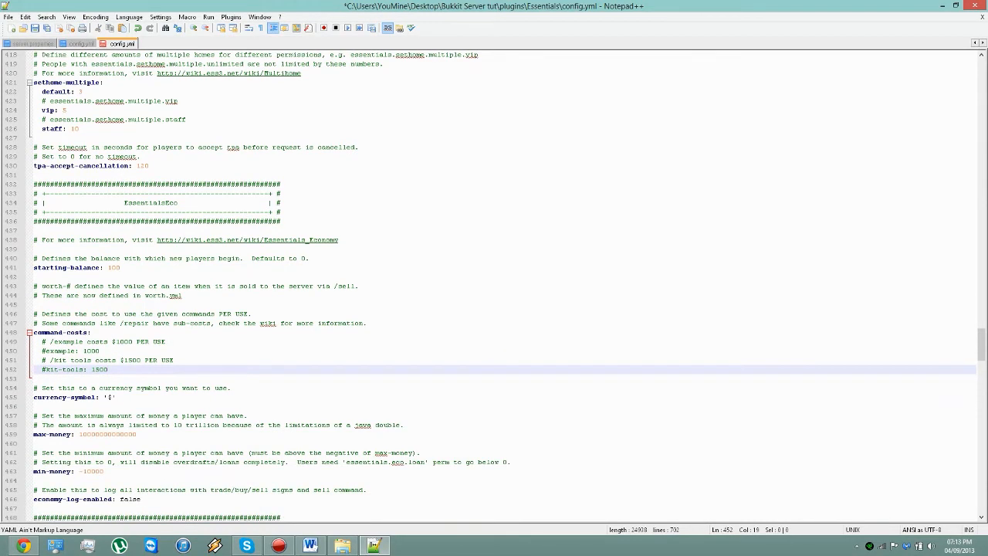
double_click(108, 433)
click(110, 397)
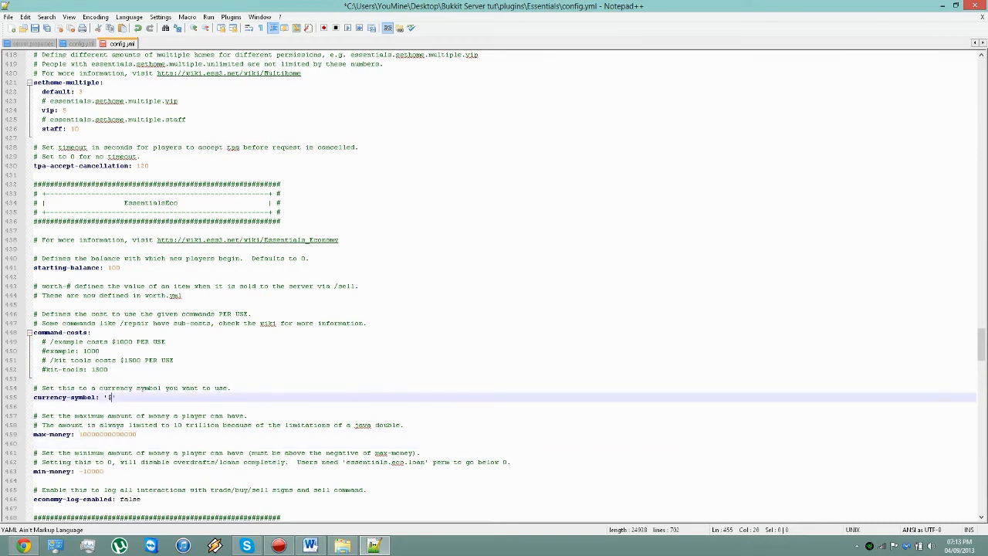
text(£)
Step: Examine the EssentialsHelp section, highlighting its header and the non-ess-in-help and hide-permissionless-help settings
scroll(498, 286, down, 3)
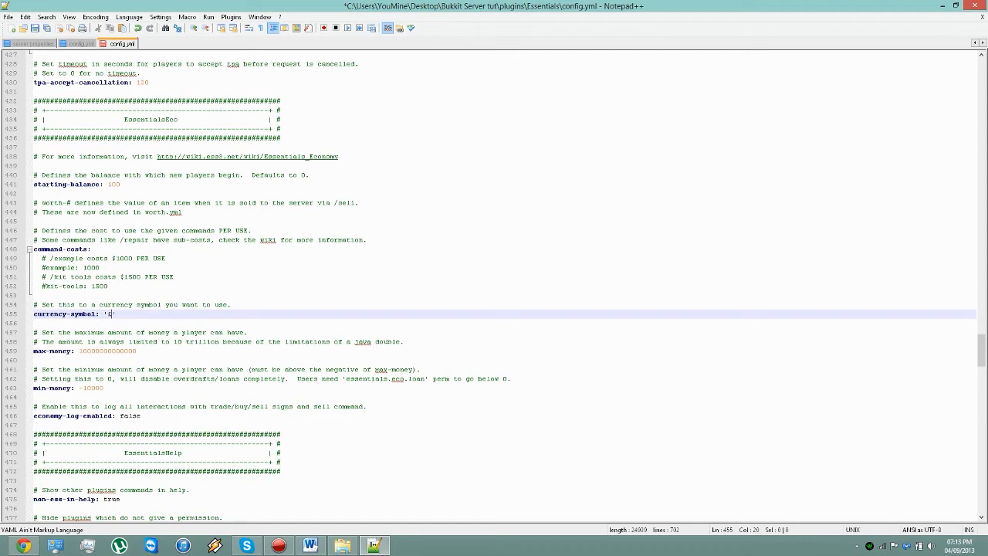
scroll(498, 287, down, 2)
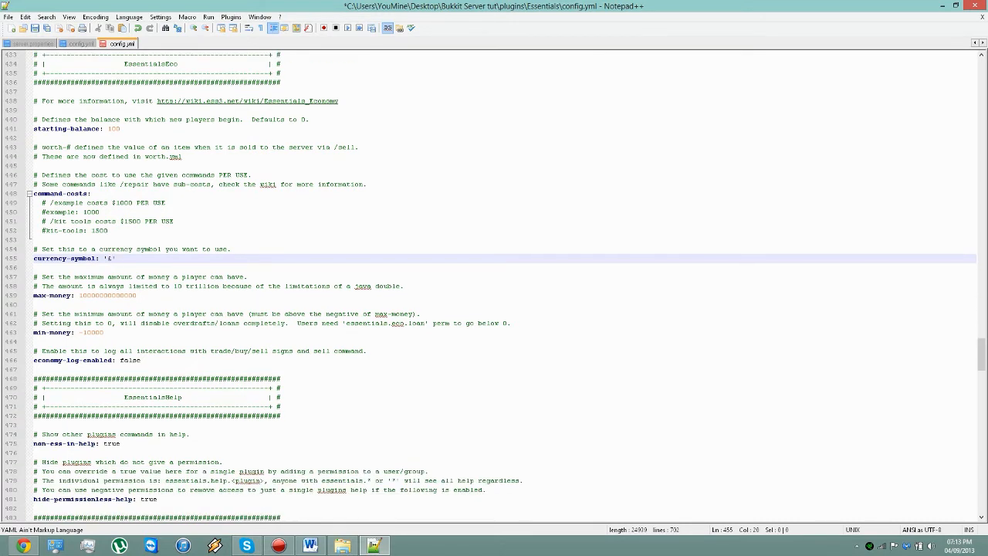
drag(281, 415, 33, 378)
scroll(33, 378, down, 3)
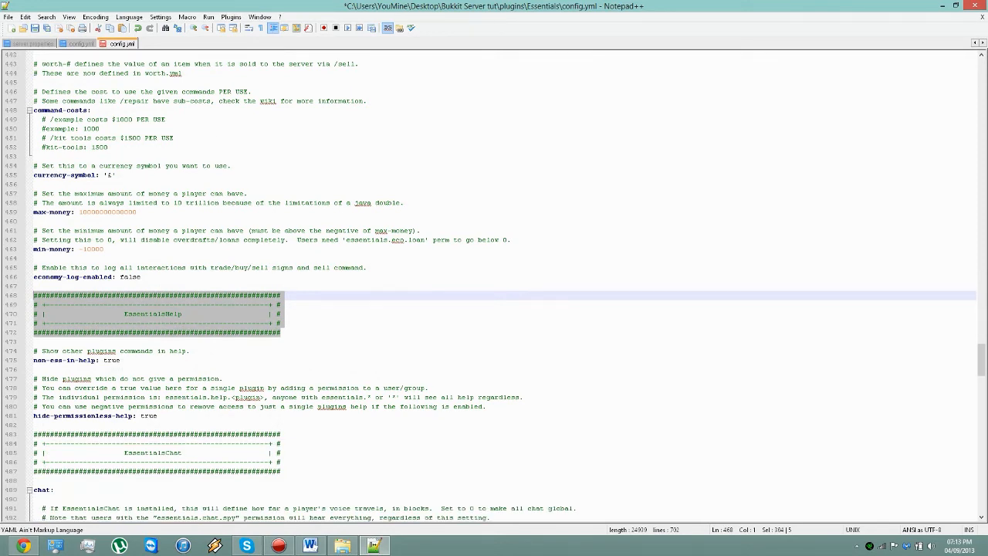
drag(158, 415, 33, 351)
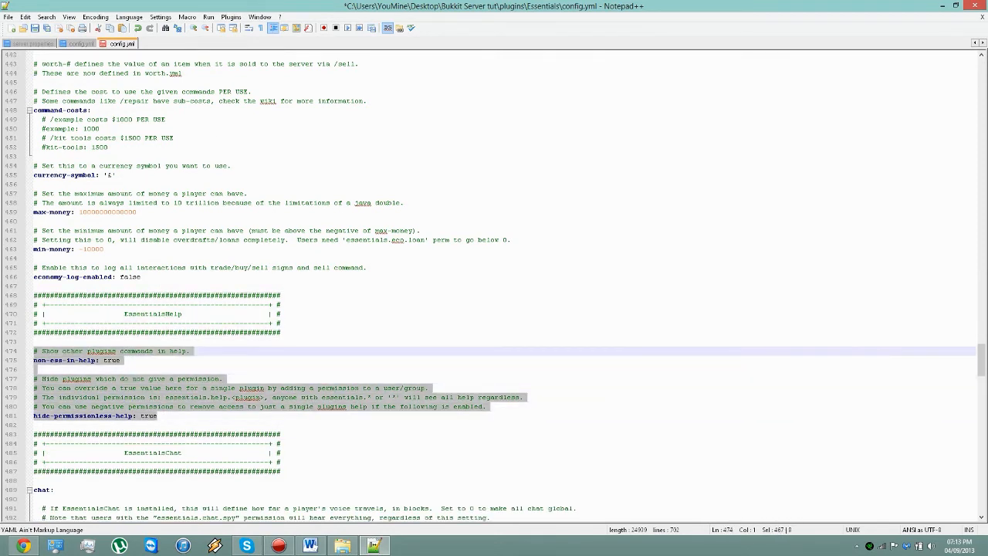
click(121, 361)
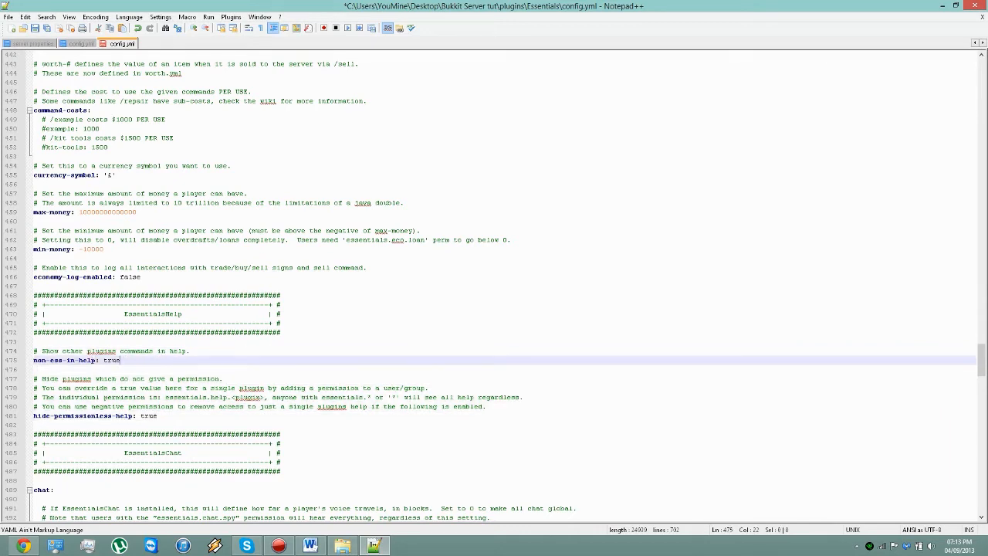
scroll(493, 291, down, 6)
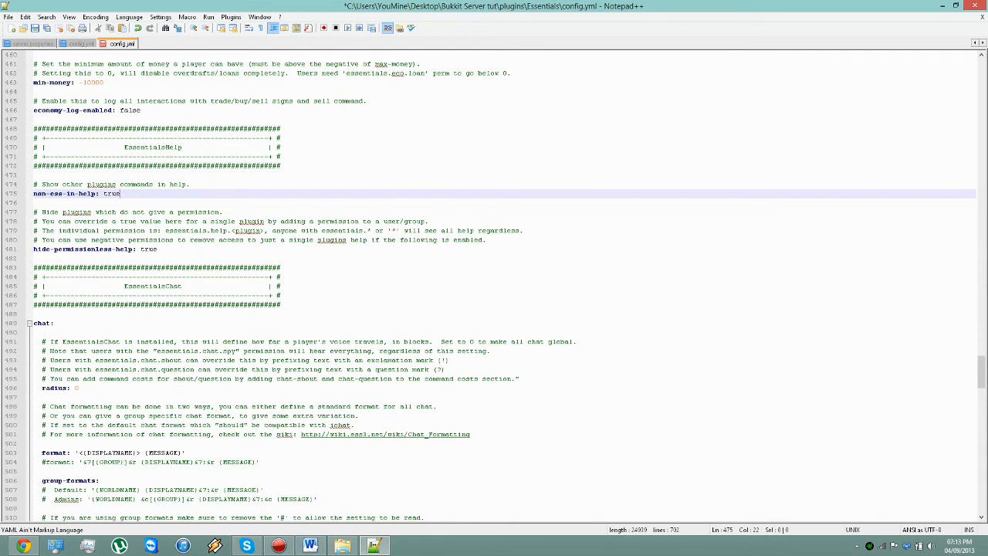
Step: Switch to File Explorer to locate EssentialsChat.jar in the plugins folder, and return to Notepad++ to examine the chat radius setting
click(342, 546)
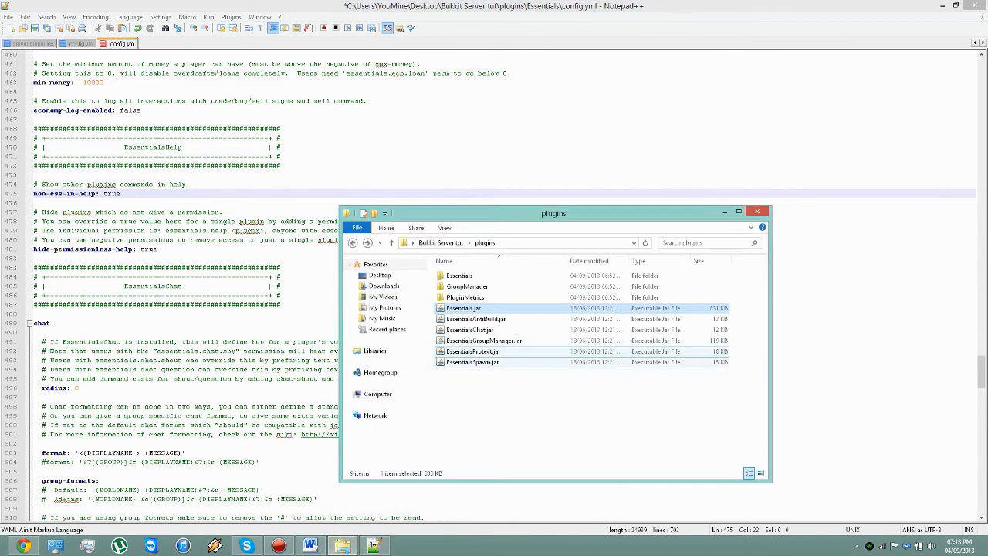
click(494, 330)
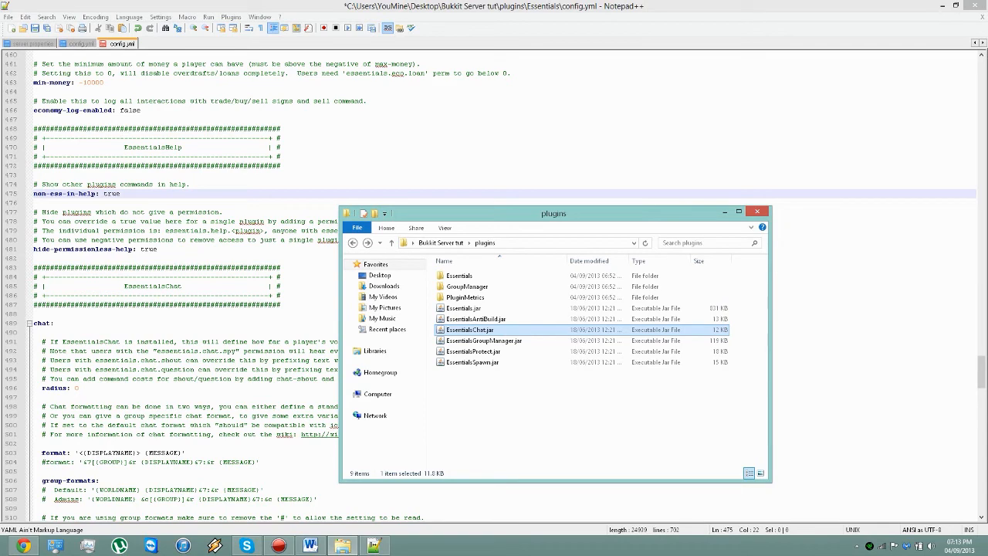
click(494, 329)
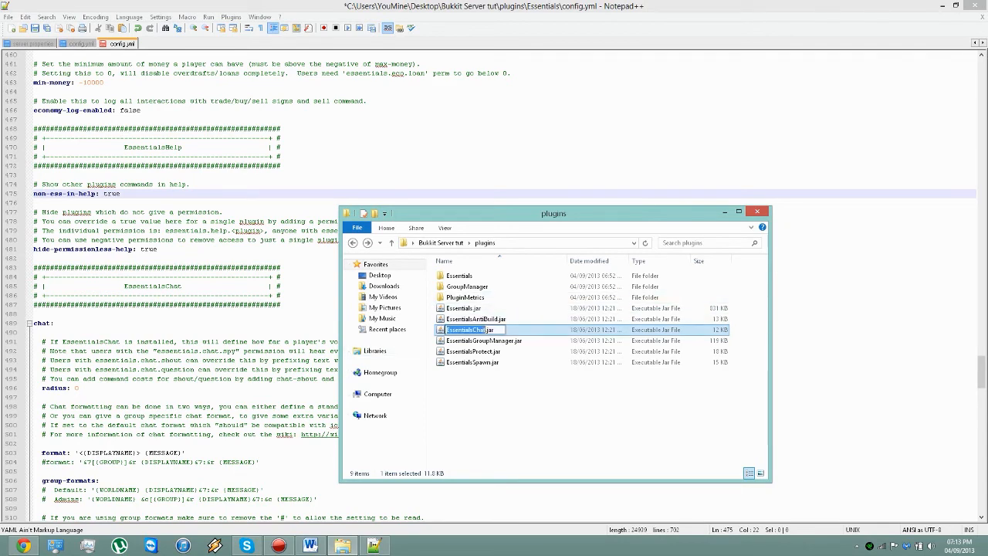
click(239, 351)
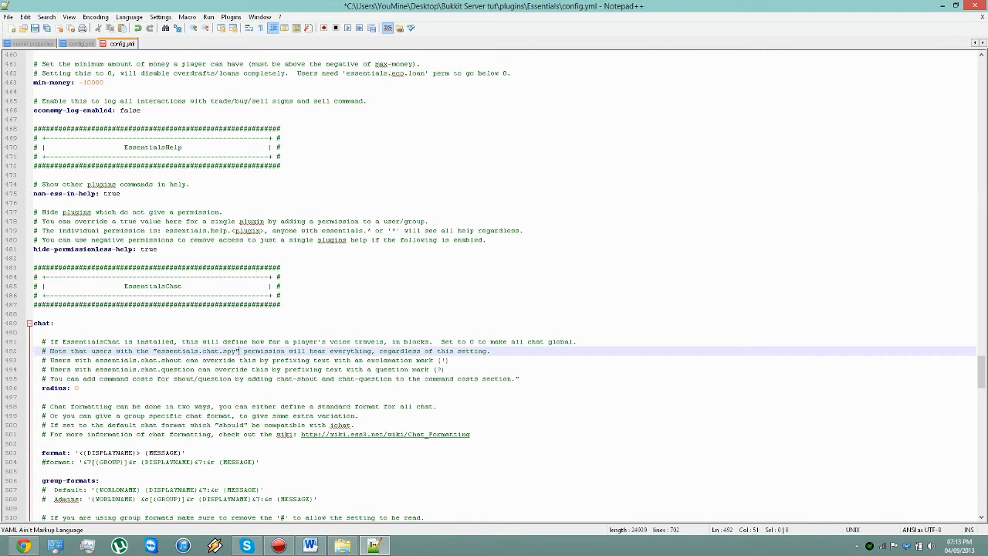
click(79, 388)
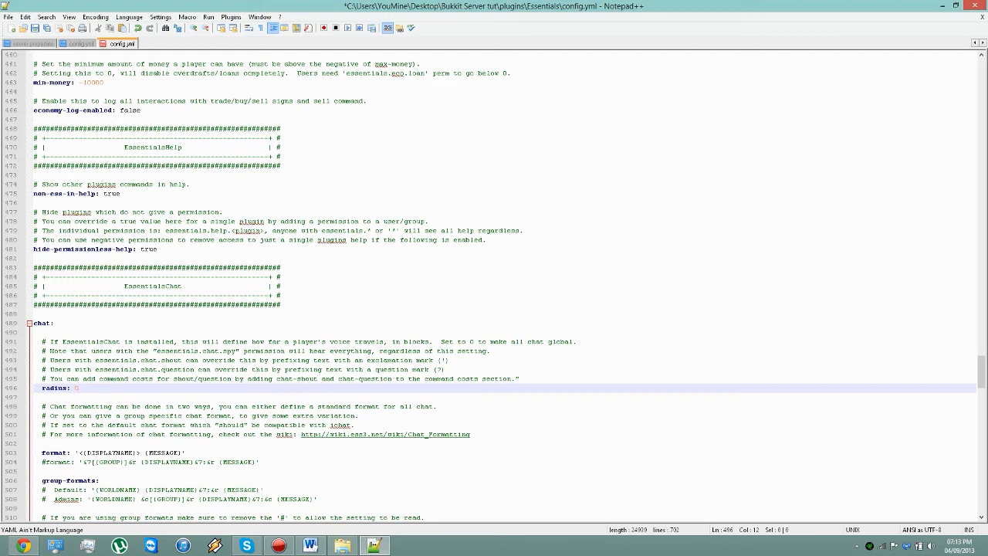
Step: Comment out the display-name chat format line and uncomment the group-prefixed format line below it
scroll(494, 278, down, 2)
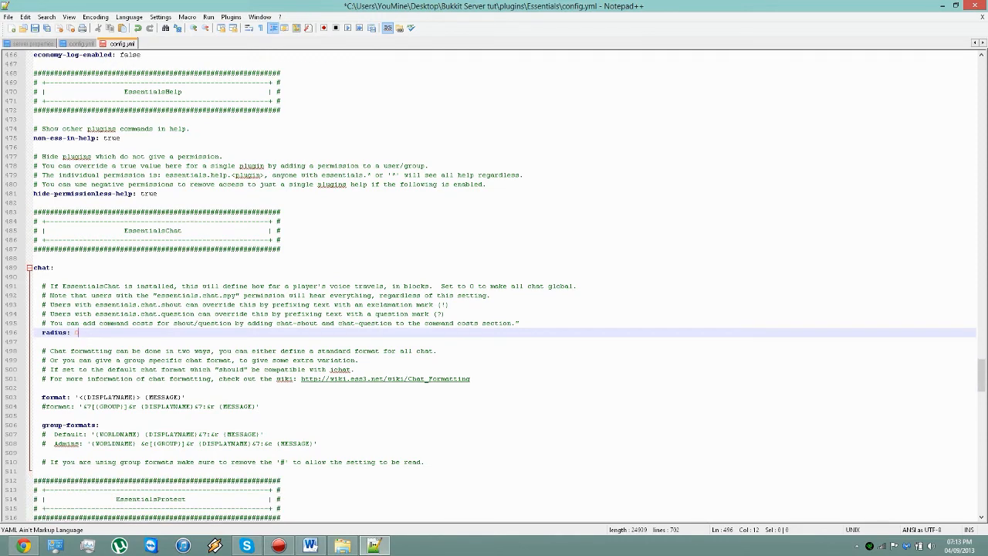
click(41, 396)
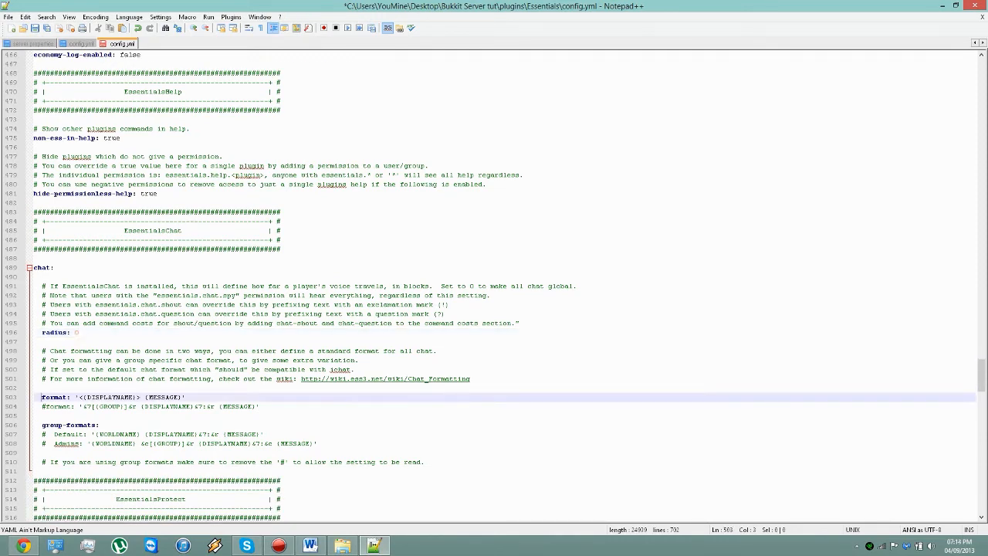
text(#)
key(Down)
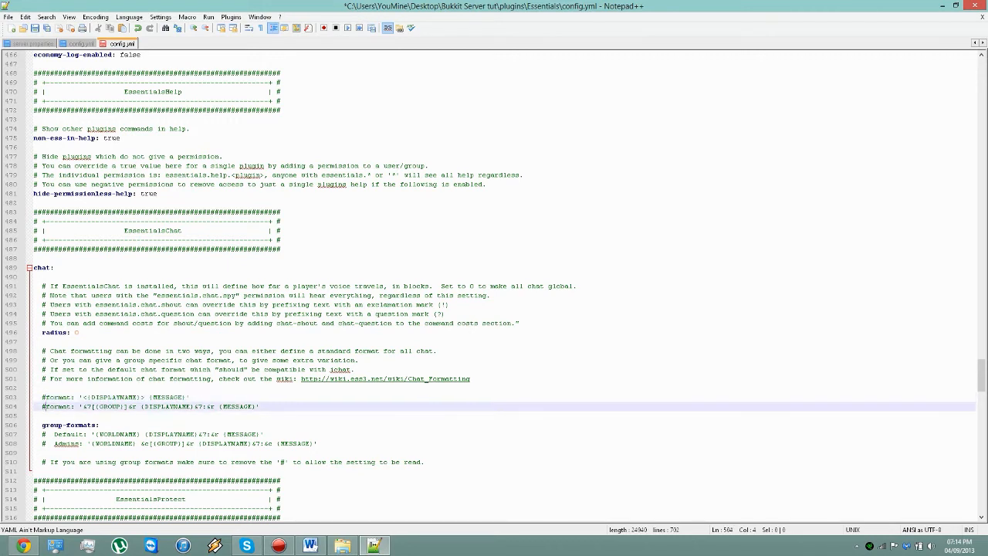
key(BackSpace)
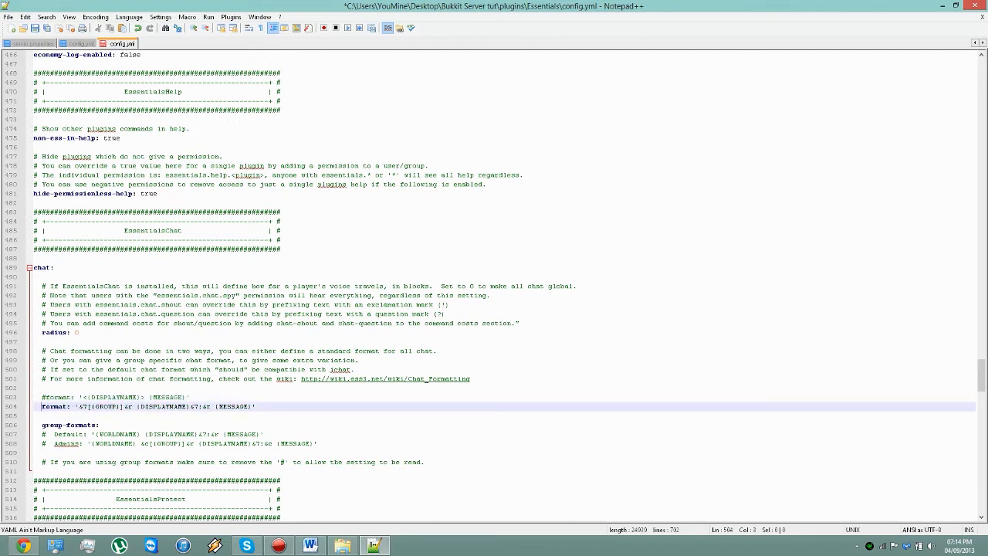
Step: Reverse the chat format switch, commenting out the group-prefixed format and reactivating the display-name format
text(#)
key(Up)
key(BackSpace)
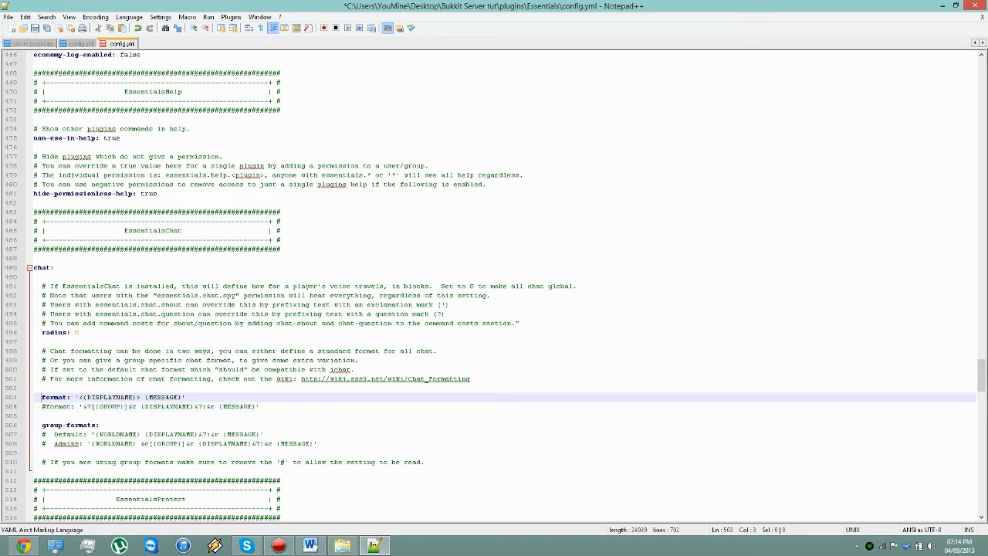
Step: Examine the group-formats block, highlighting its Default and Admins entries
drag(53, 434, 317, 443)
click(54, 433)
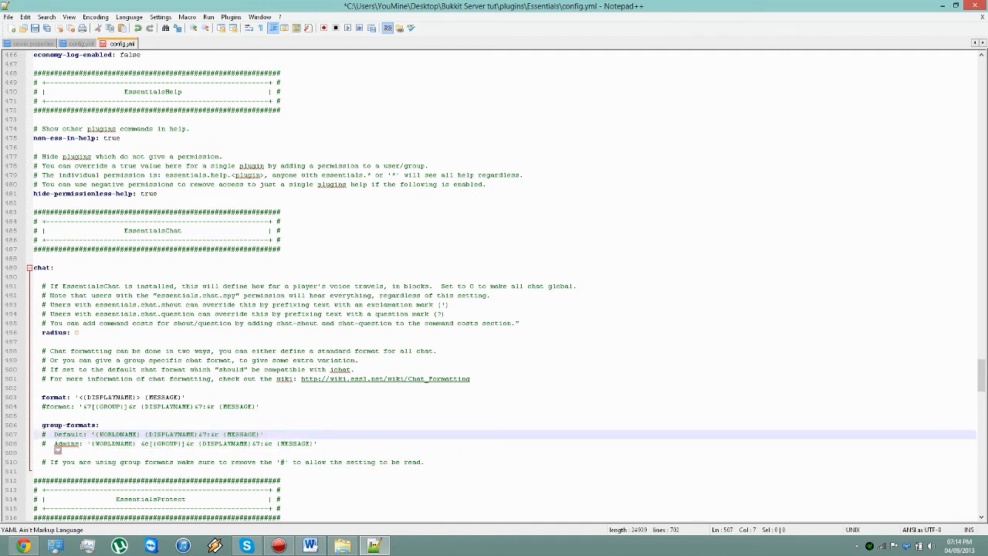
double_click(58, 444)
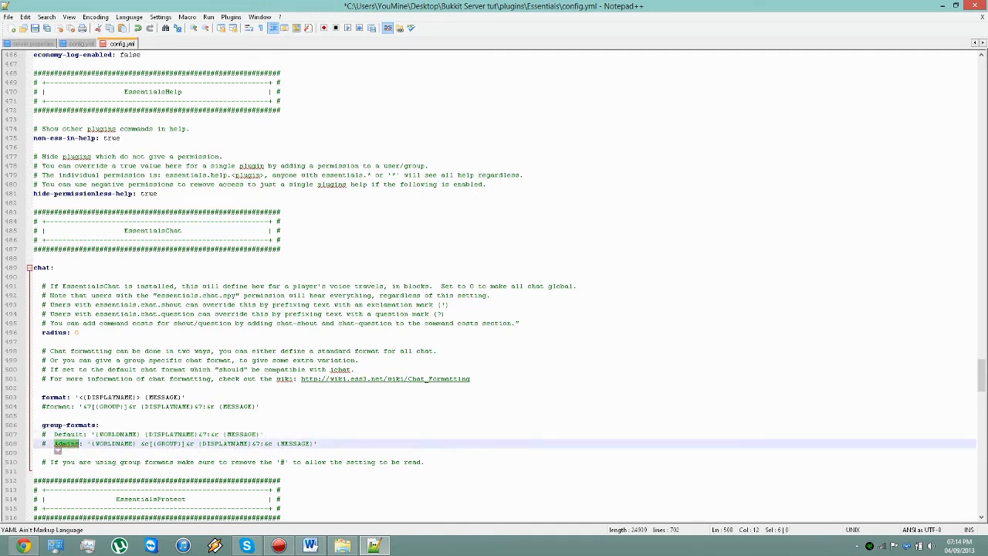
key(End)
key(Up)
key(shift+Home)
Step: Locate EssentialsProtect.jar in File Explorer's plugins folder, and examine the EssentialsProtect prevent settings in Notepad++, highlighting the wither entries
scroll(58, 450, down, 5)
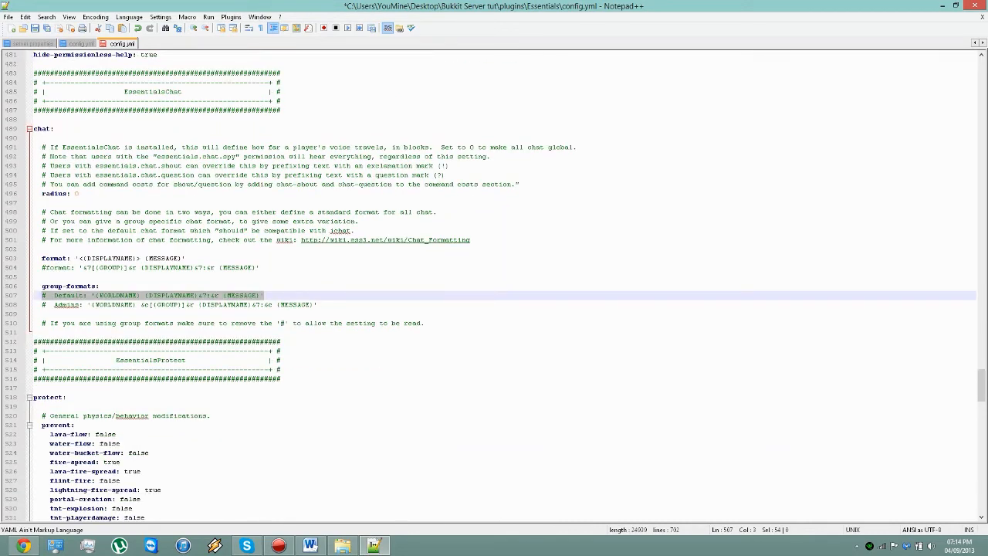
click(342, 546)
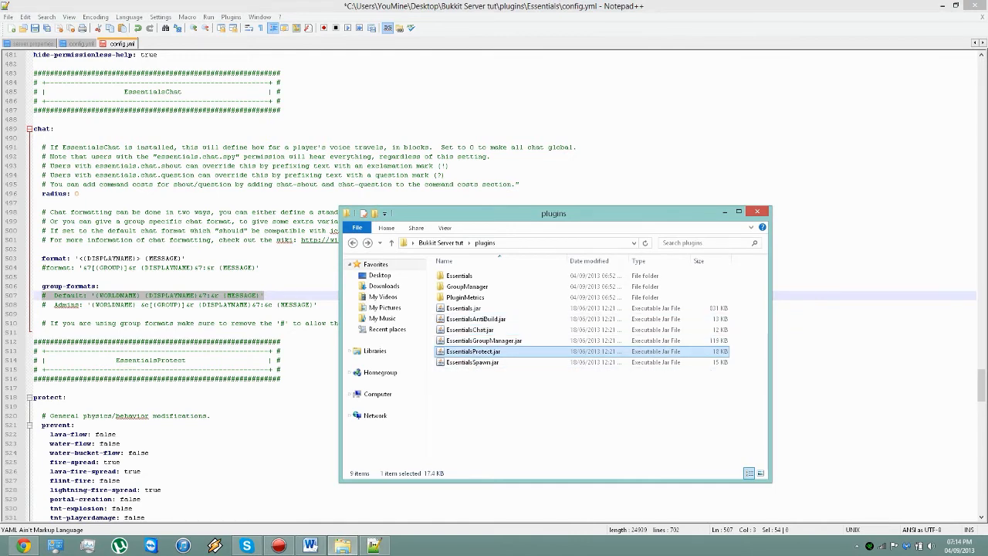
click(251, 370)
scroll(252, 369, down, 3)
scroll(494, 286, down, 4)
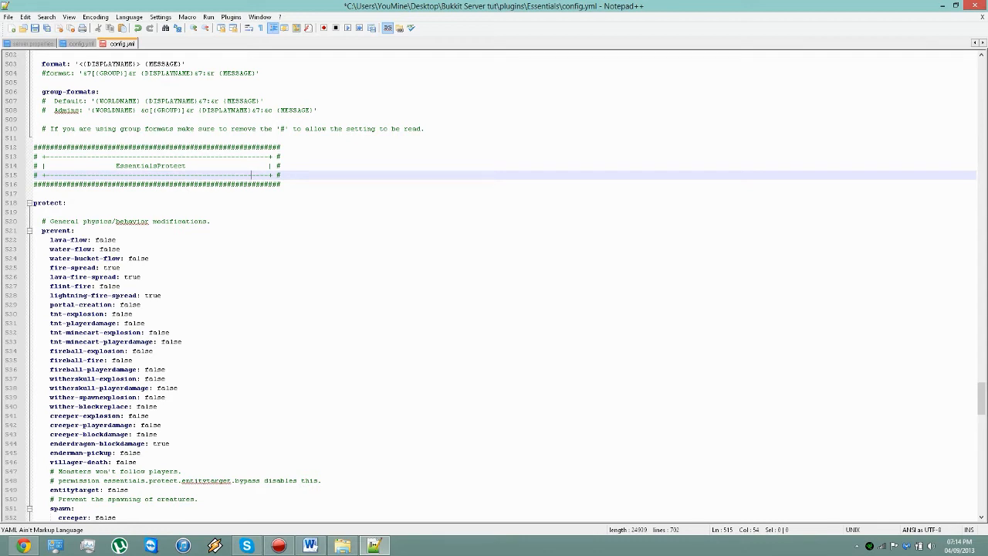
drag(157, 407, 37, 379)
scroll(37, 378, down, 4)
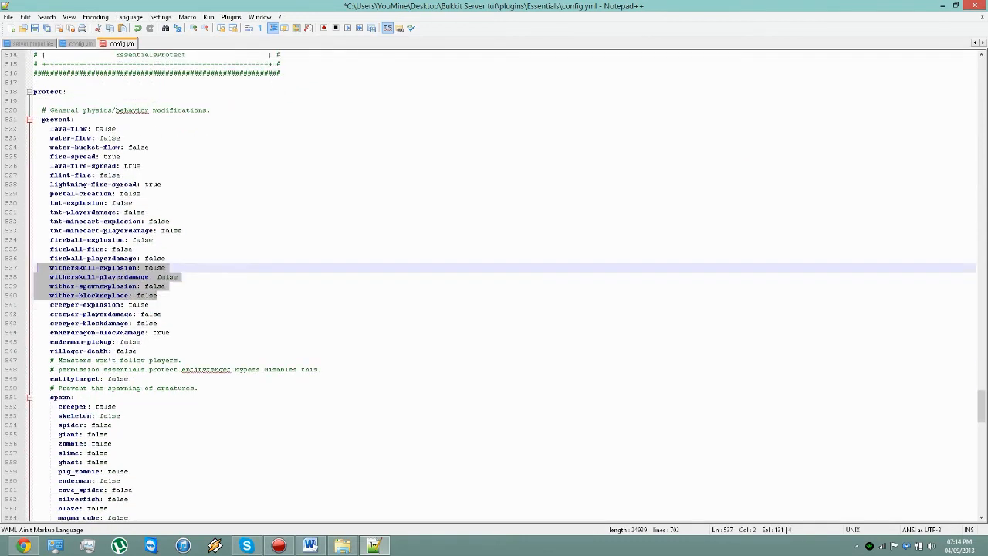
Step: Examine the creature spawn prevention list, highlighting the zombie through pig entries and checking the wither entry
scroll(494, 286, down, 4)
drag(100, 425, 34, 331)
scroll(34, 331, down, 4)
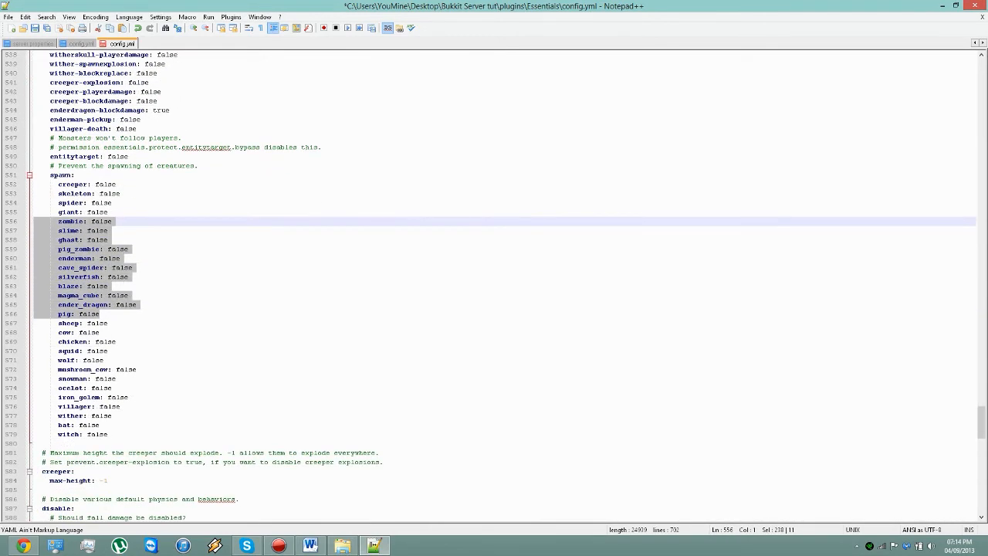
mouse_move(112, 416)
mouse_down()
mouse_move(37, 407)
mouse_move(37, 416)
mouse_move(113, 416)
mouse_up()
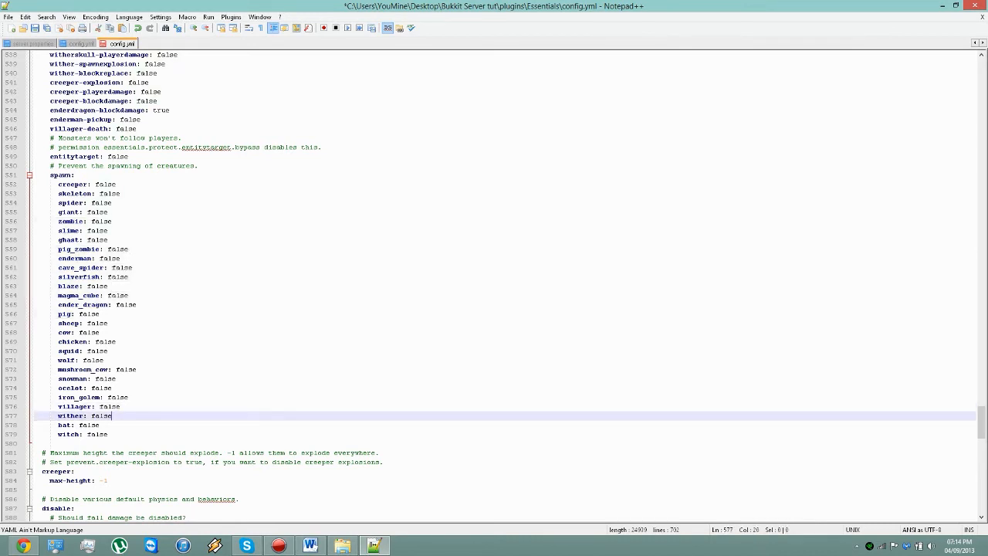
Step: Review the creeper max-height setting and the disable options for damage types, PvP and weather
scroll(494, 286, down, 4)
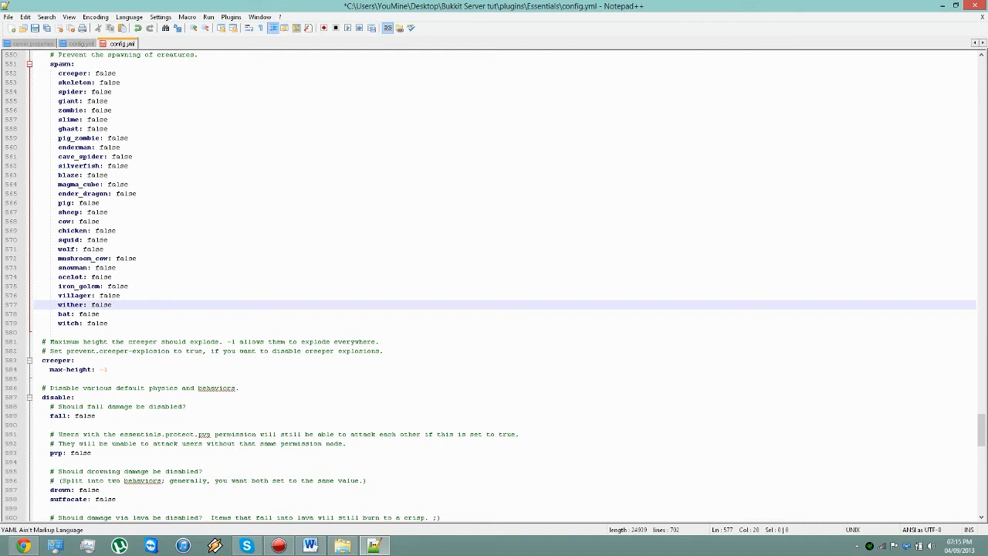
scroll(494, 285, down, 2)
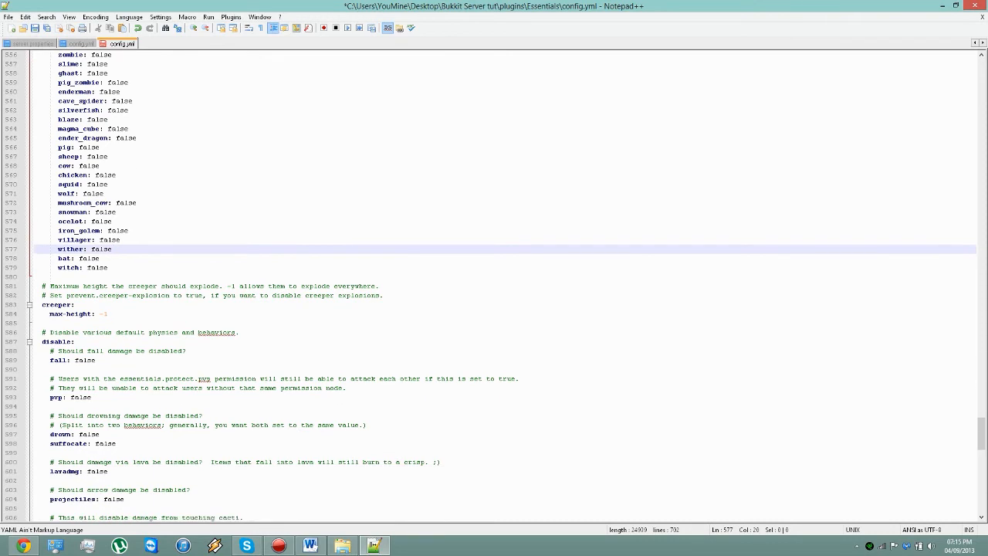
scroll(494, 286, down, 2)
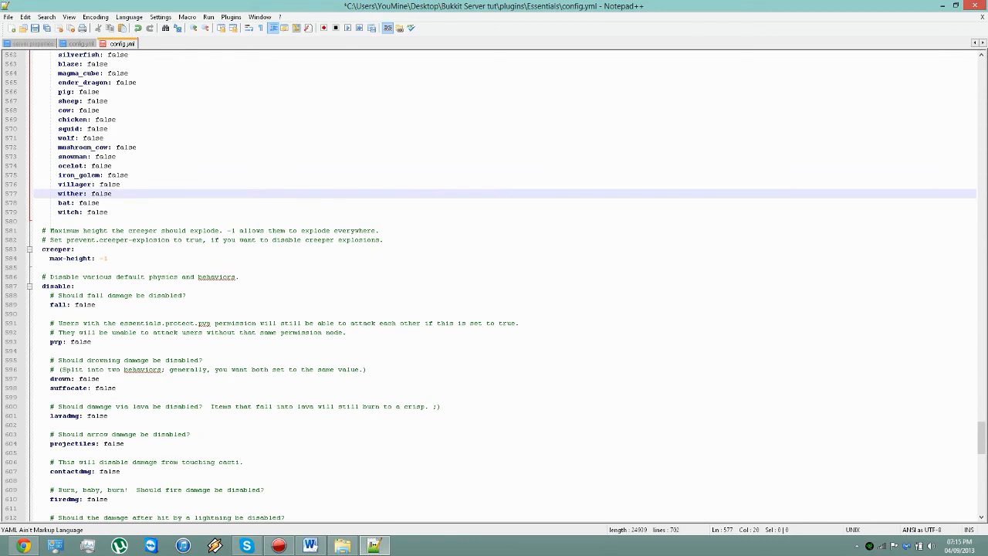
scroll(494, 285, down, 7)
scroll(494, 286, down, 3)
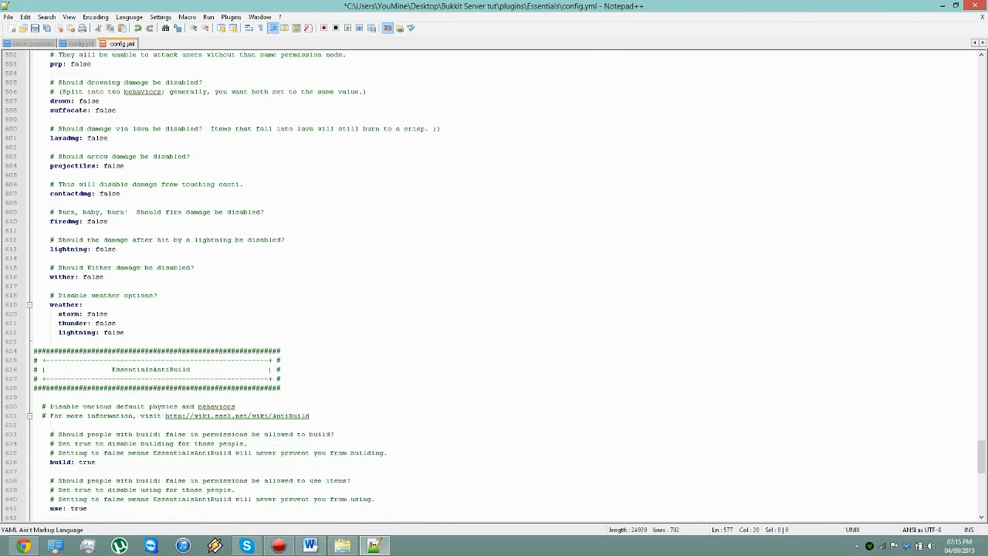
Step: Highlight the EssentialsAntiBuild header and check for EssentialsAntiBuild.jar in File Explorer's plugins folder before returning to the config in Notepad++
drag(283, 387, 34, 360)
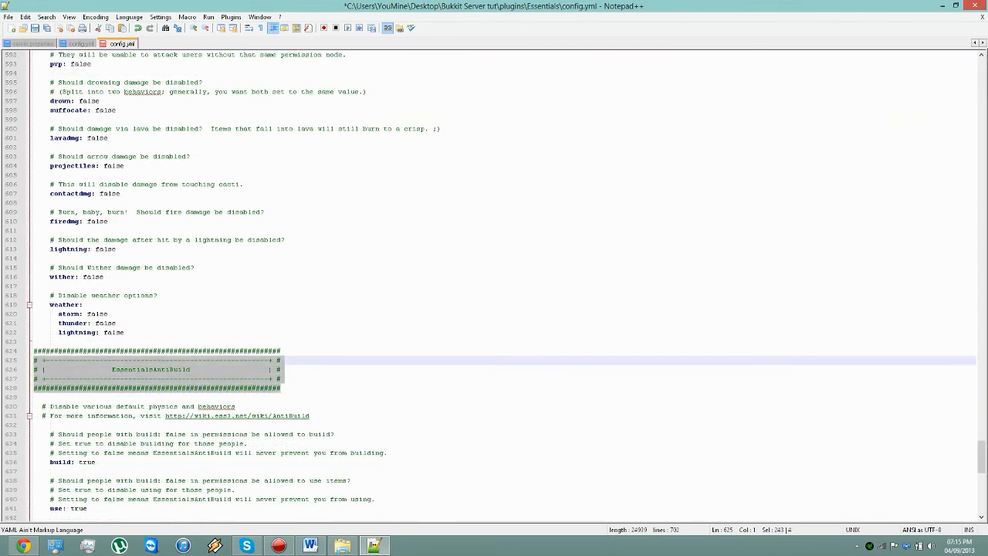
key(alt+Tab)
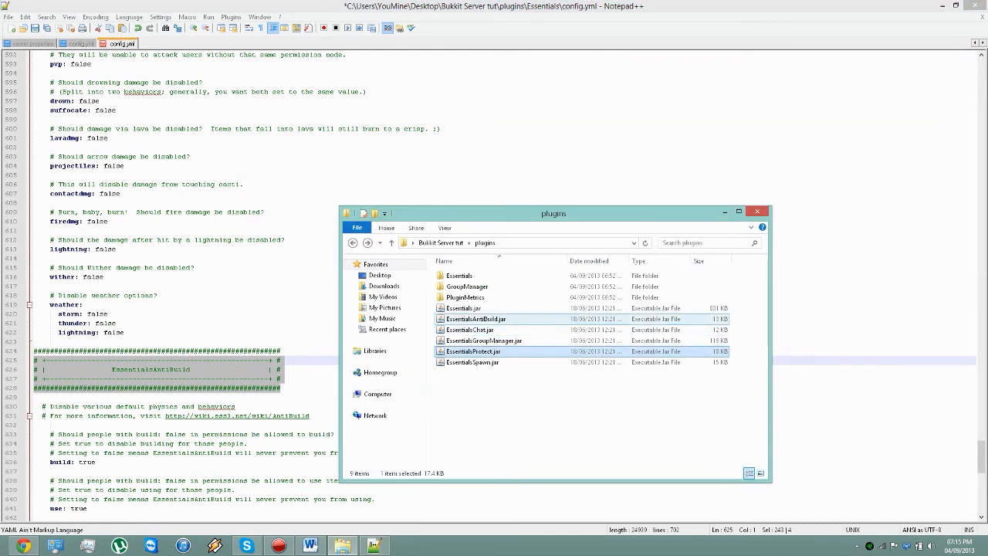
click(309, 378)
scroll(304, 370, down, 2)
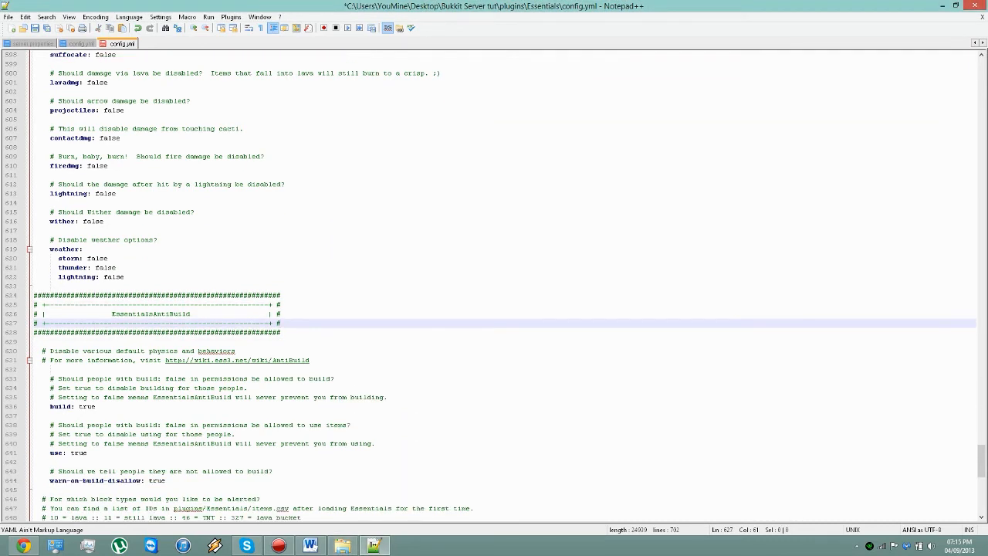
Step: Examine the EssentialsAntiBuild permission settings, highlighting the build, use and warn-on-build-disallow lines
scroll(309, 371, down, 6)
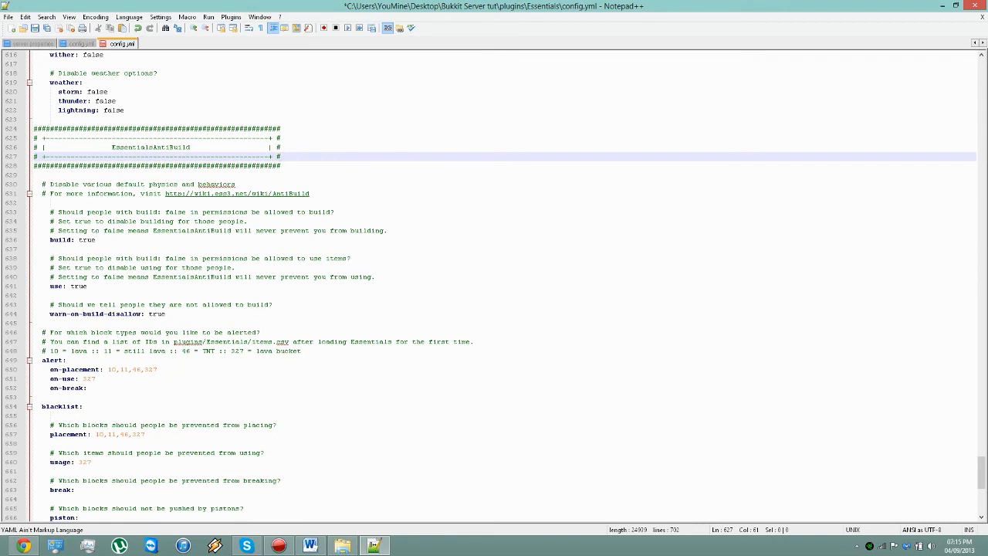
drag(97, 240, 42, 239)
drag(87, 285, 34, 285)
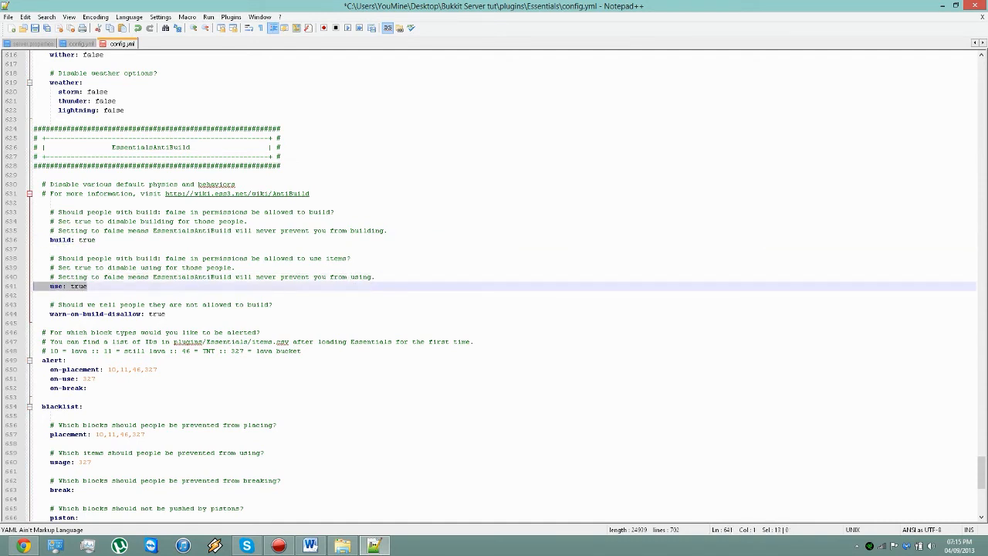
click(36, 295)
drag(166, 313, 34, 313)
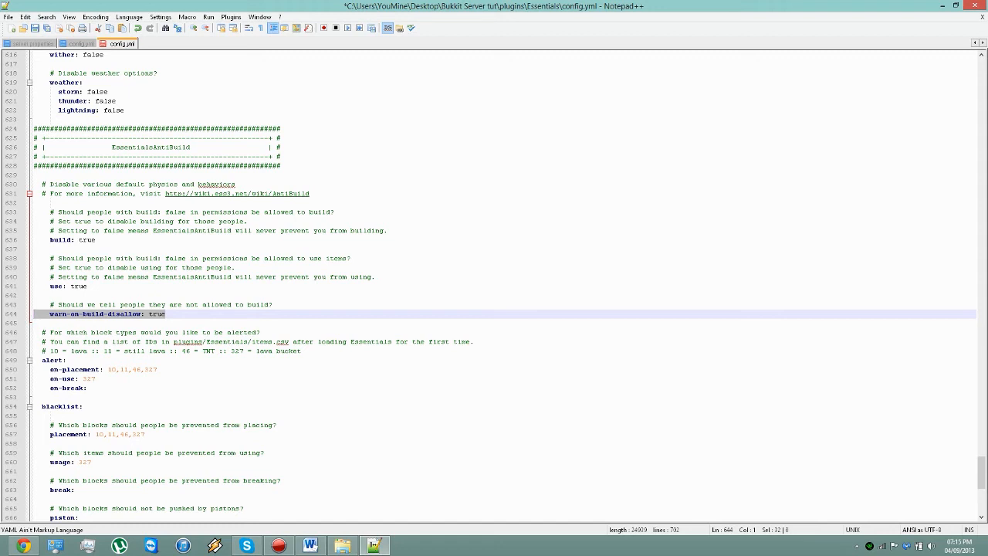
Step: Examine the alert block, highlighting the on-placement and on-use item IDs and checking the on-break entry
drag(112, 370, 157, 370)
drag(95, 379, 83, 379)
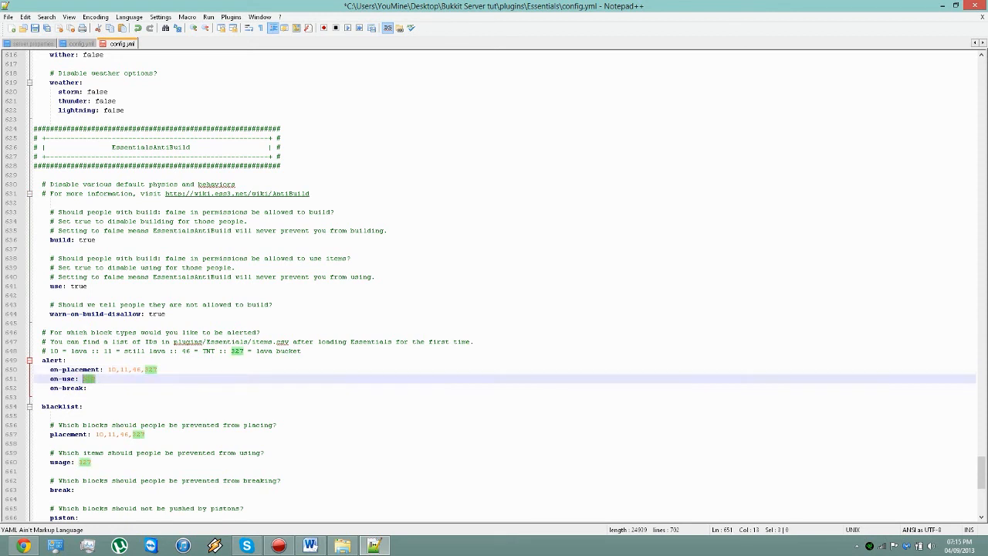
click(88, 388)
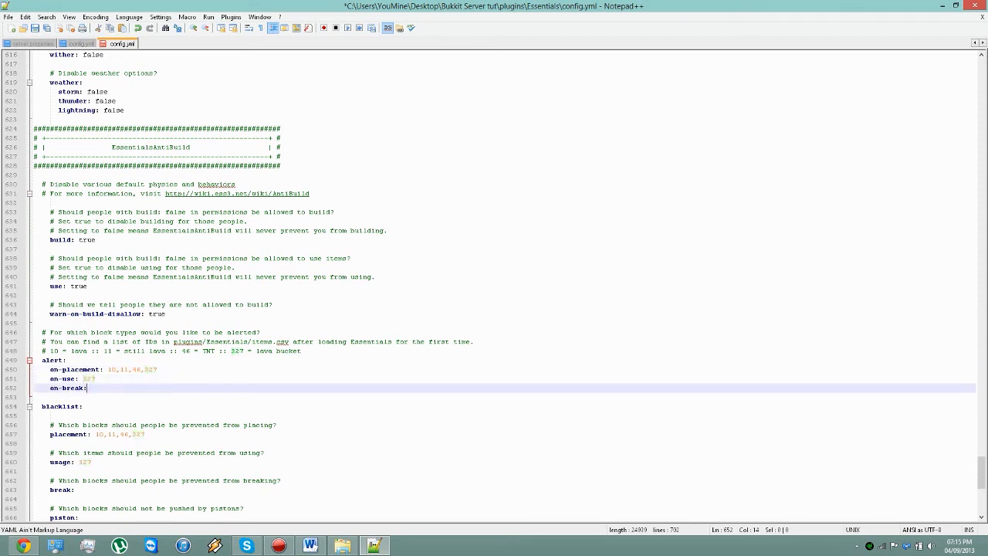
Step: Examine the blacklist block, highlighting the placement and usage IDs and checking the break and piston entries
scroll(494, 281, down, 2)
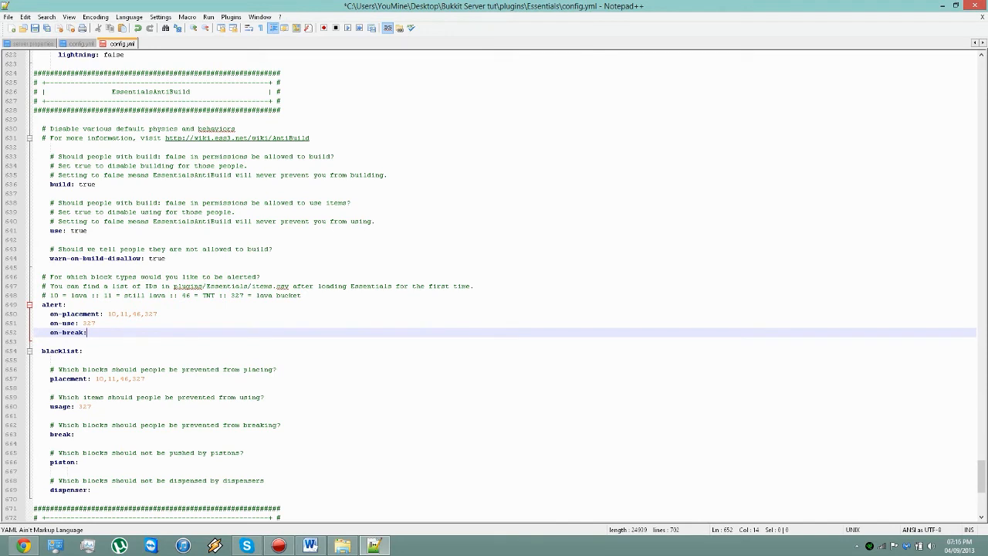
drag(95, 378, 144, 379)
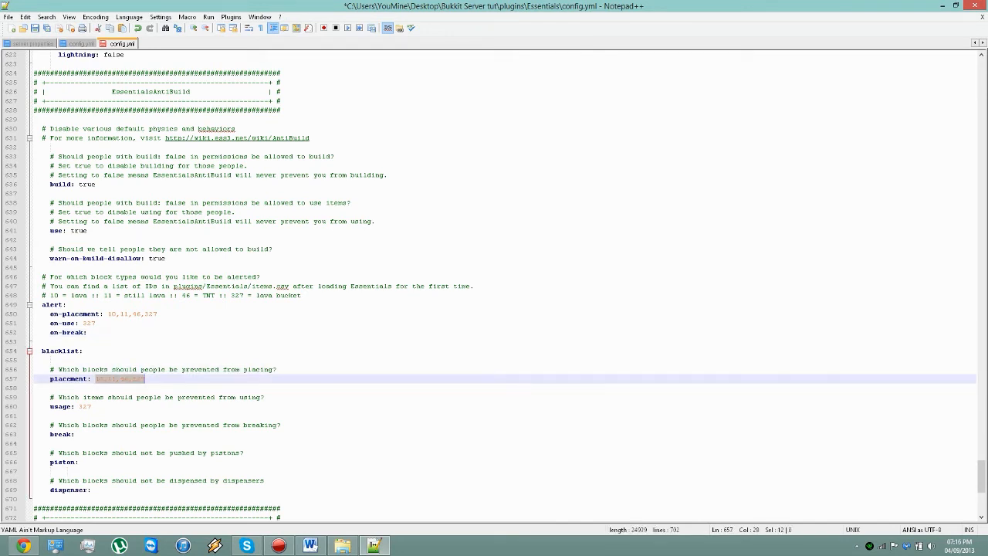
double_click(84, 406)
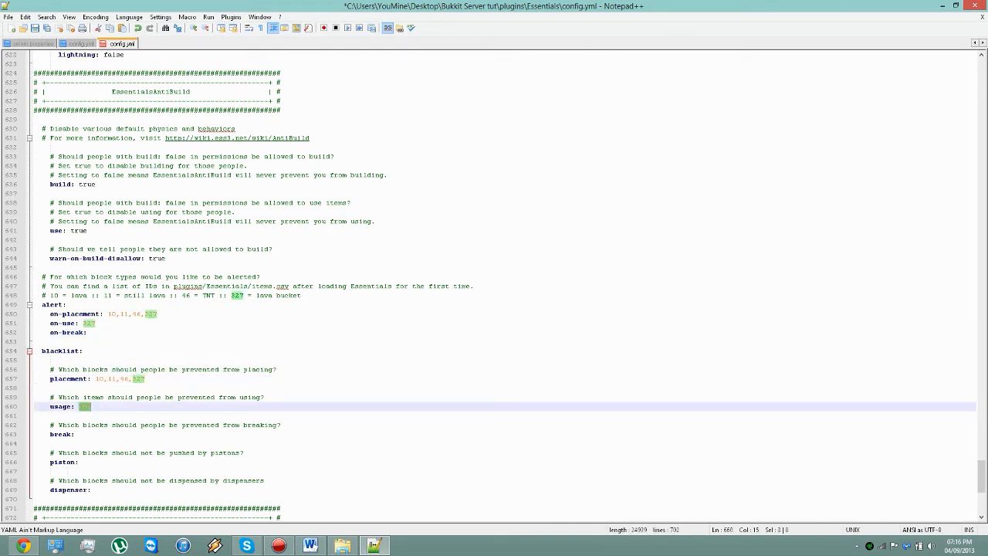
click(76, 433)
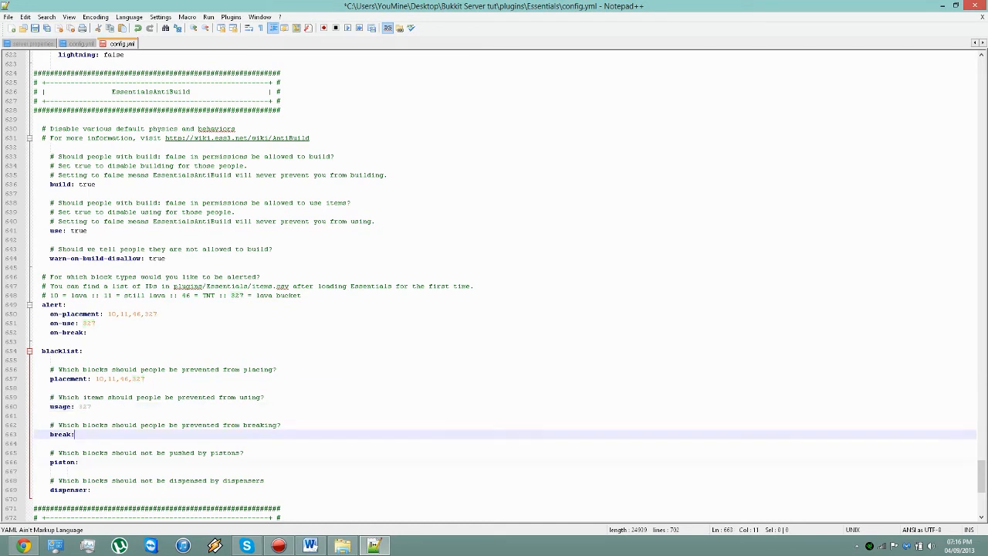
click(78, 462)
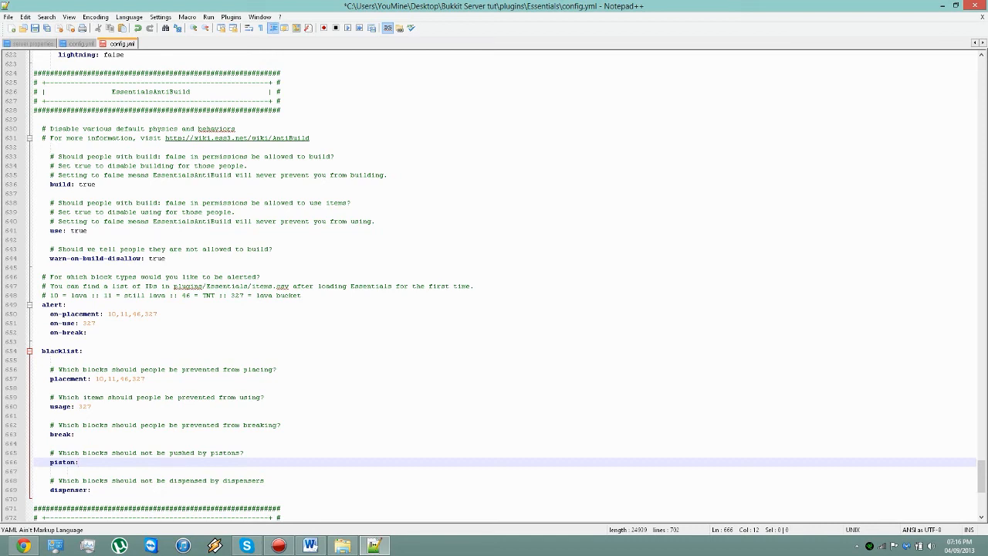
Step: Check the blacklist's dispenser entry and highlight the Essentials Spawn / New Players header in the config
click(91, 490)
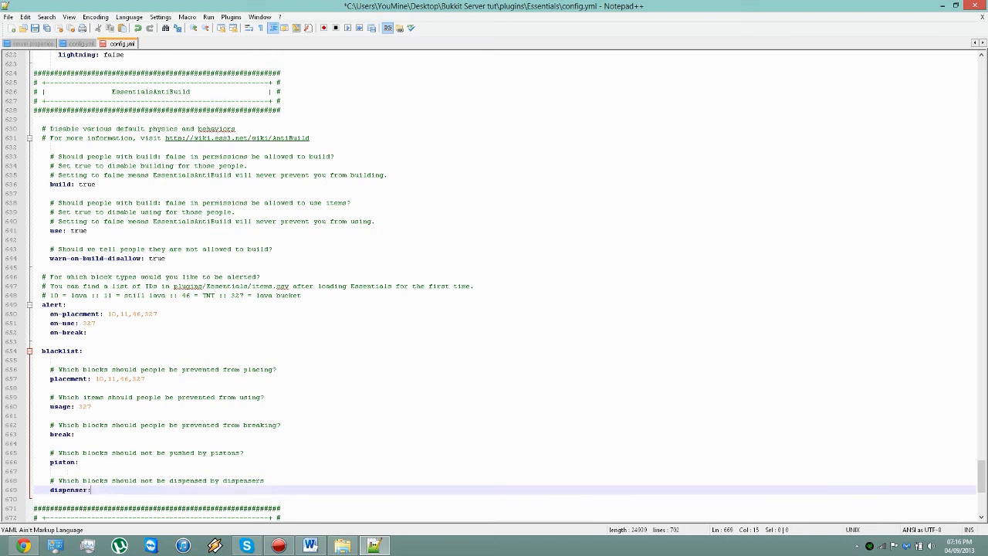
scroll(498, 286, down, 2)
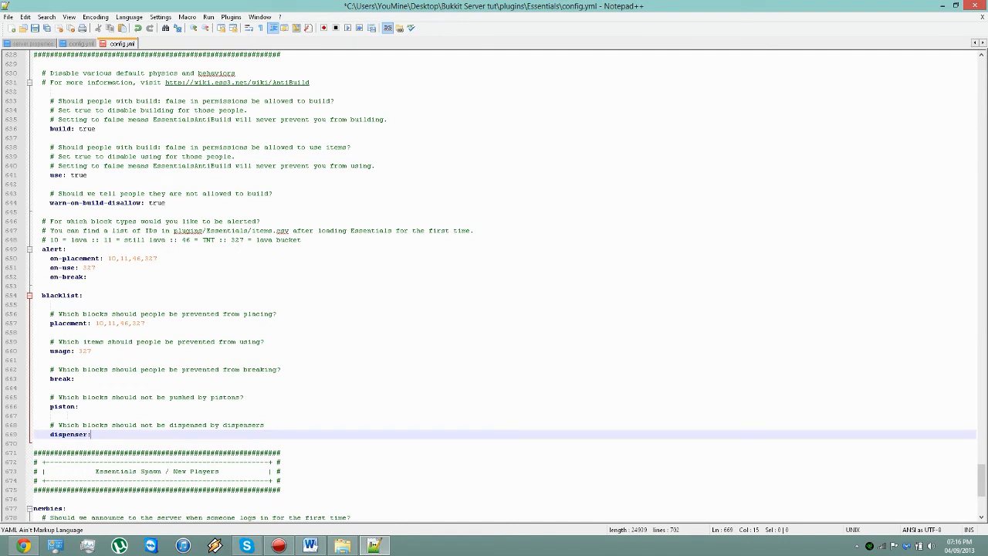
scroll(497, 286, down, 2)
drag(281, 425, 34, 416)
click(260, 415)
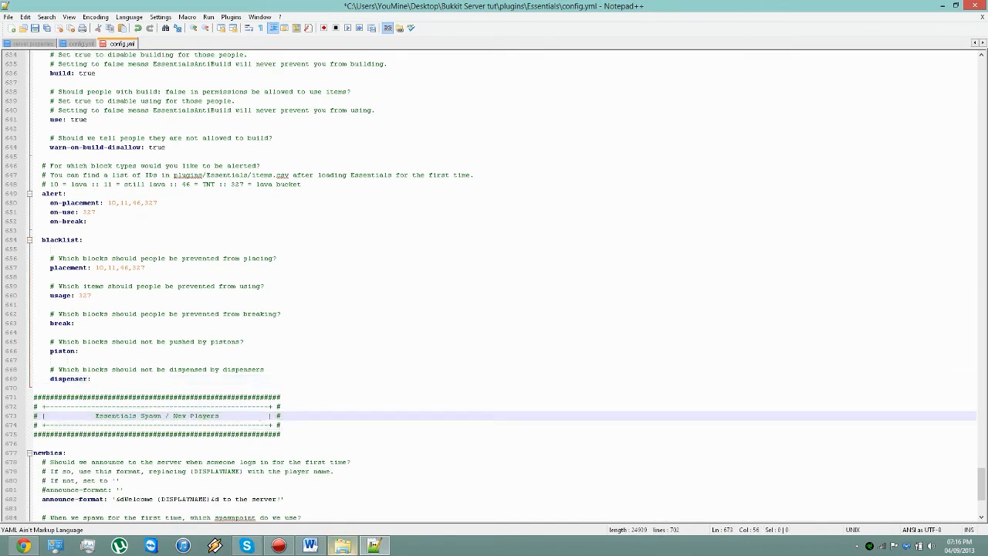
Step: Check for EssentialsSpawn.jar in File Explorer's plugins folder, returning to the config in Notepad++
click(342, 546)
click(472, 362)
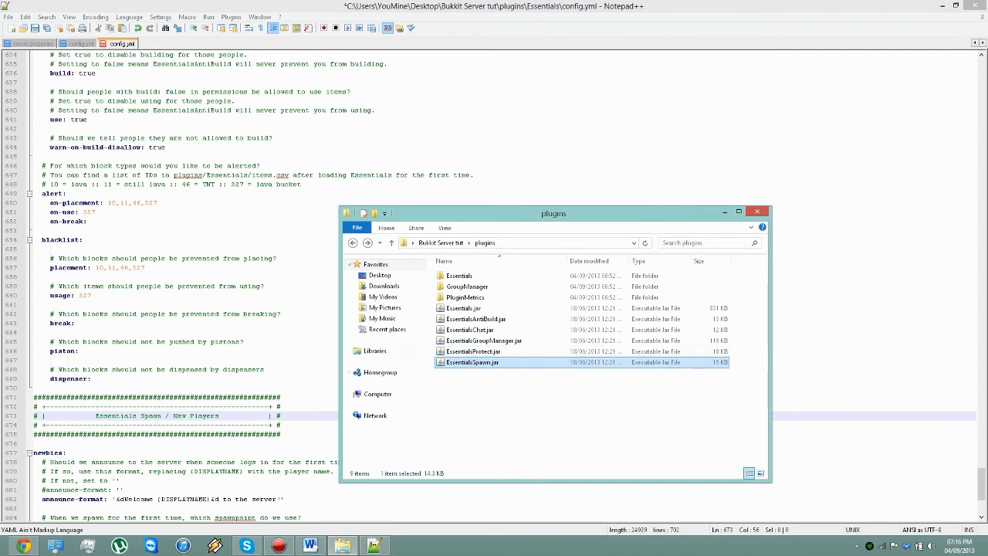
click(308, 351)
Step: Examine the newbies block, highlighting the announce-format message, the spawnpoint line and the kit value
scroll(308, 351, down, 5)
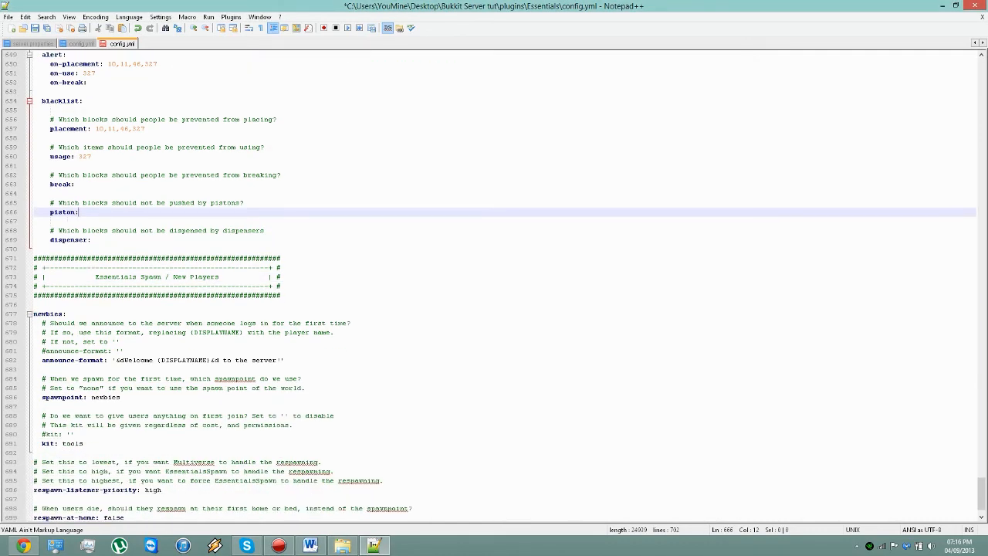
drag(285, 360, 127, 360)
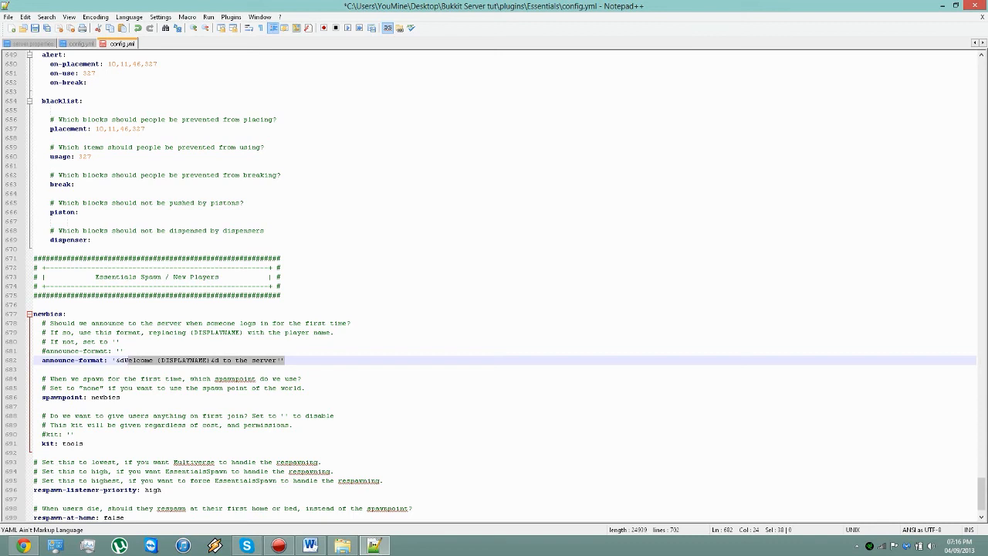
click(285, 361)
drag(120, 396, 42, 397)
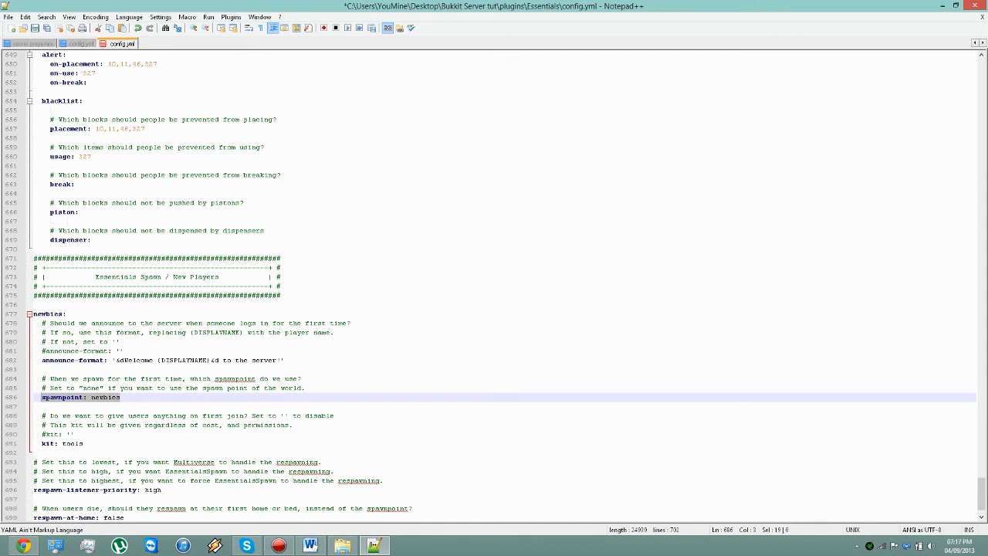
click(84, 444)
key(shift+Left)
key(shift+Left)
key(shift+Left)
key(shift+Left)
key(shift+Left)
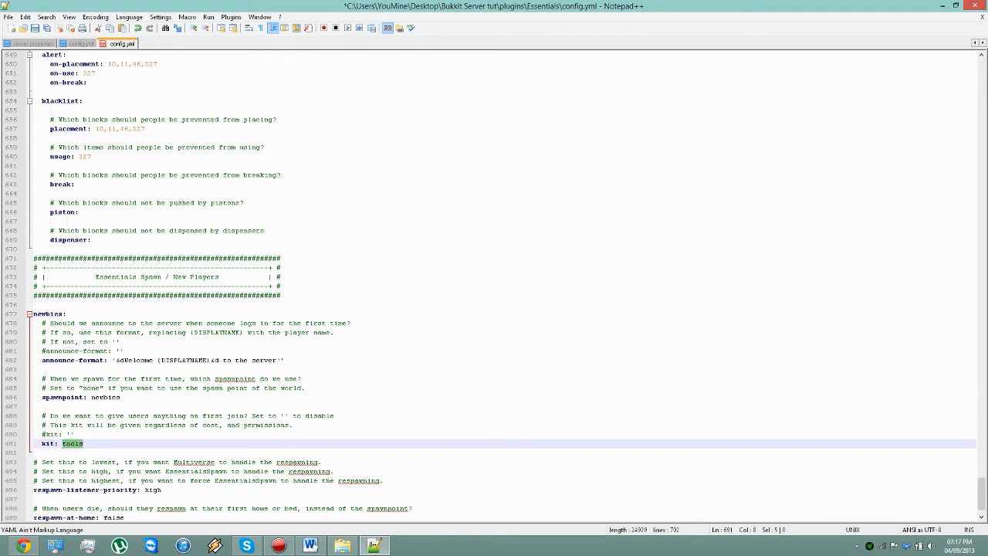
Step: Examine the respawn settings at the end of the config, highlighting the respawn-listener-priority block and the respawn-at-home value
scroll(491, 286, down, 2)
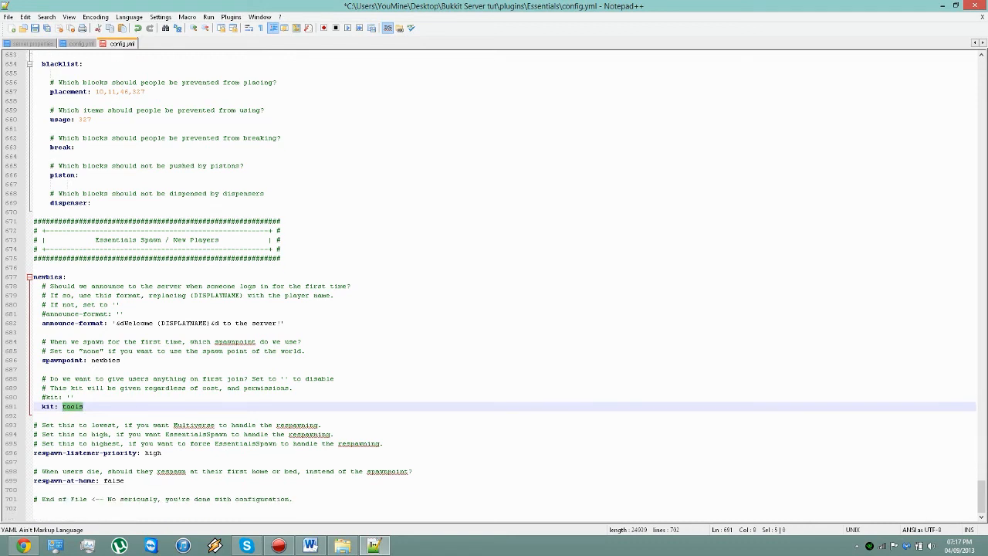
drag(162, 453, 46, 426)
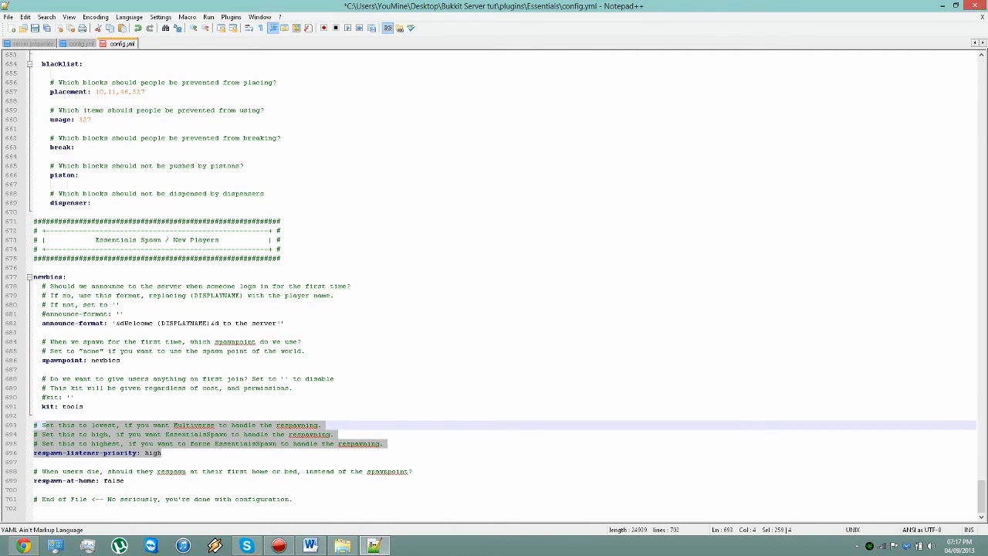
click(174, 444)
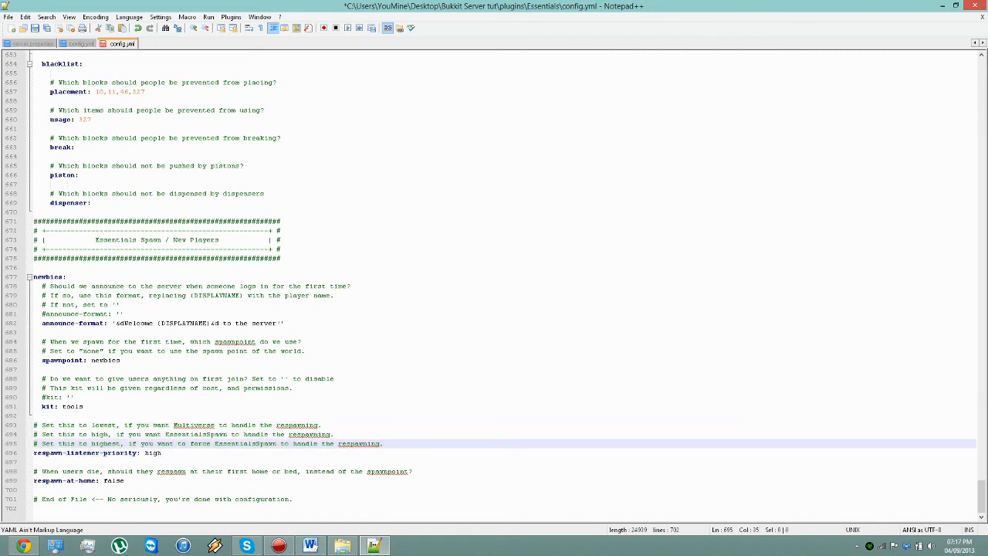
drag(125, 481, 74, 481)
click(125, 481)
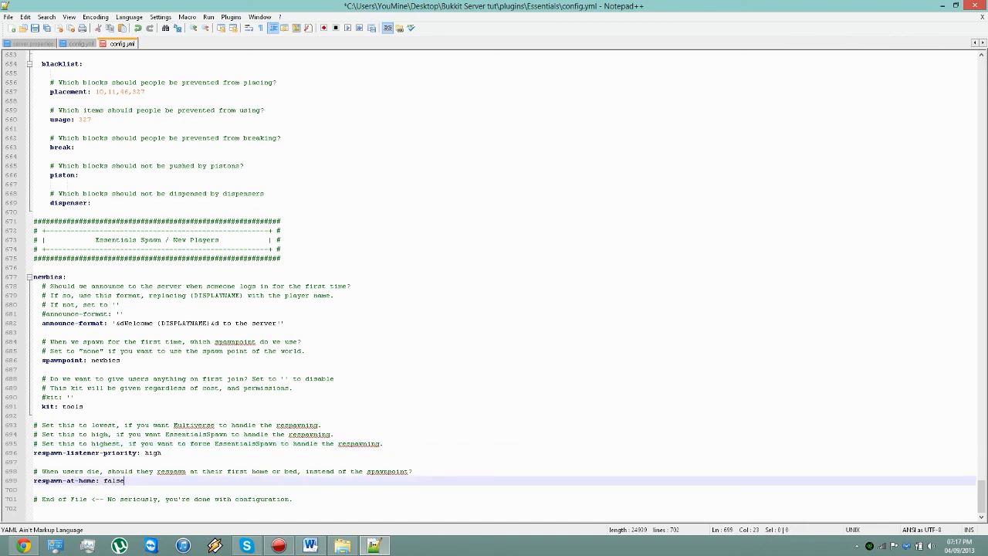
scroll(161, 479, up, 2)
scroll(160, 478, down, 2)
Step: Return to the start of the config, close Notepad++ and reposition the plugins folder window on the desktop with no file selected
drag(981, 496, 981, 75)
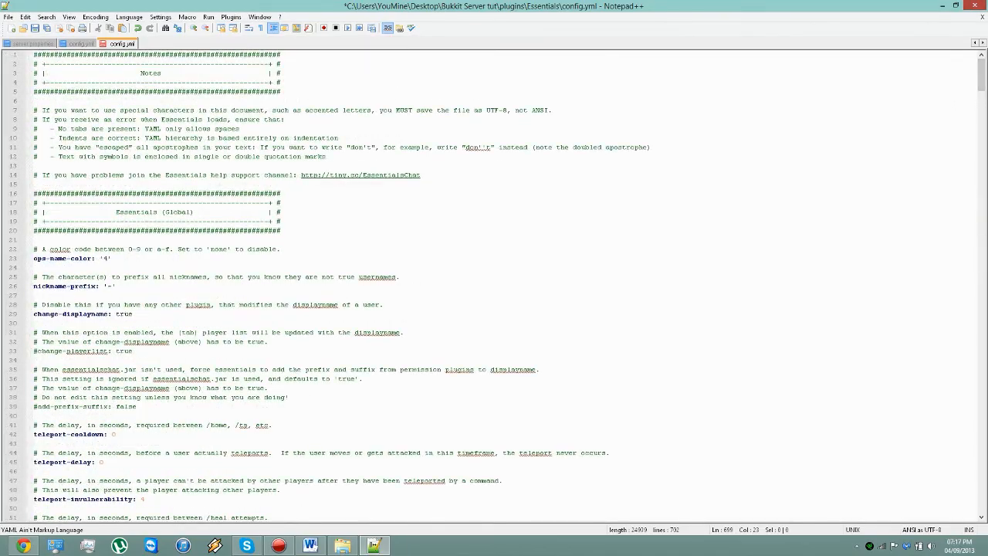
click(972, 5)
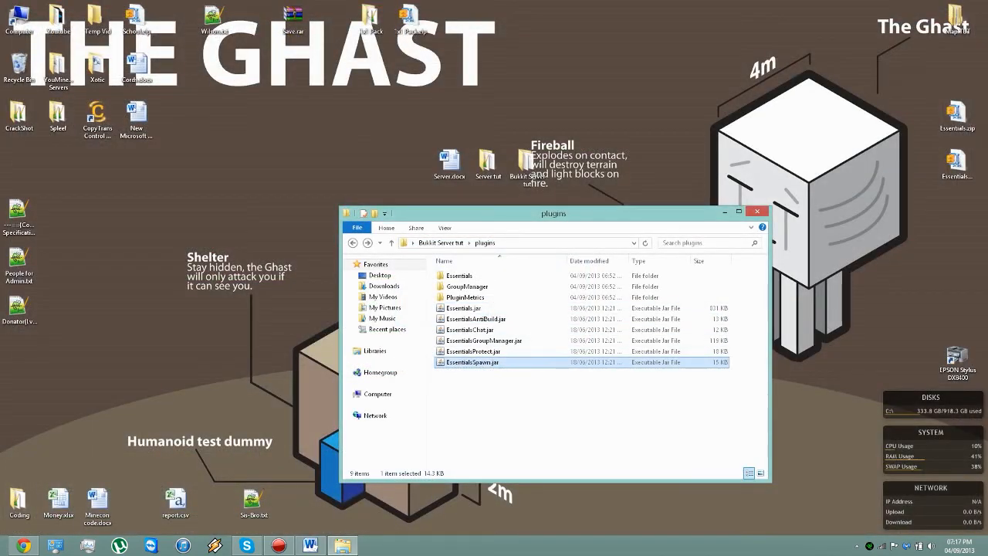
drag(497, 220, 412, 209)
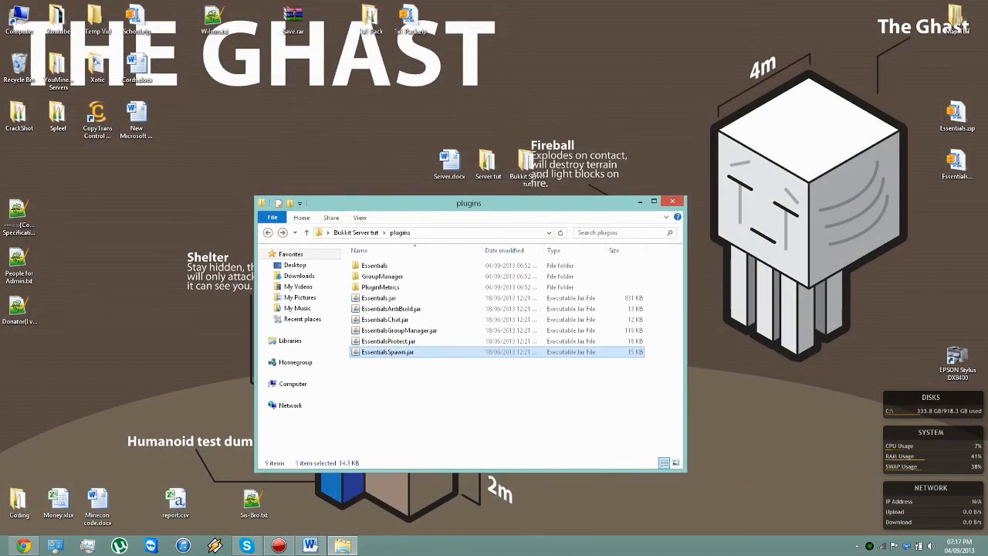
click(494, 405)
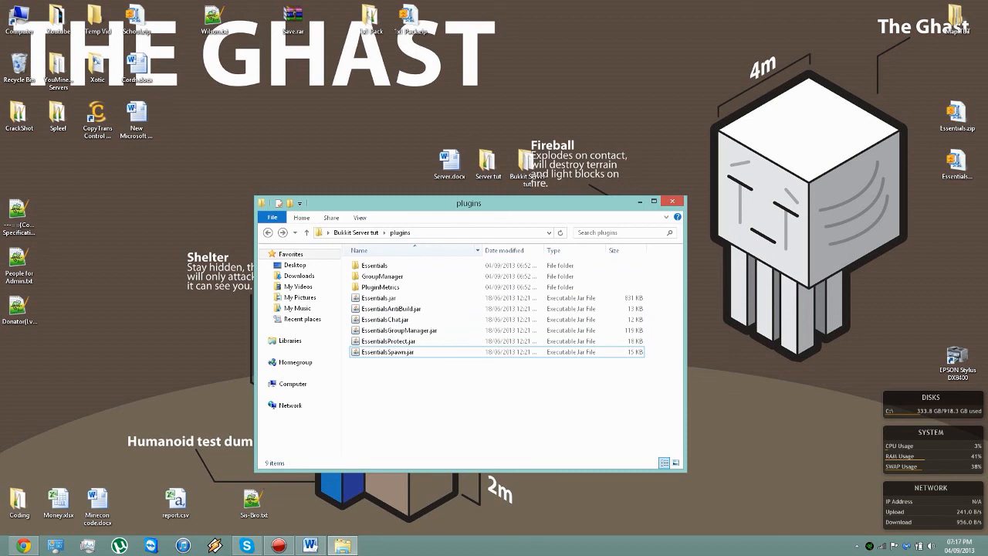
Step: Look at the contents of the GroupManager folder and return to the plugins folder
double_click(383, 276)
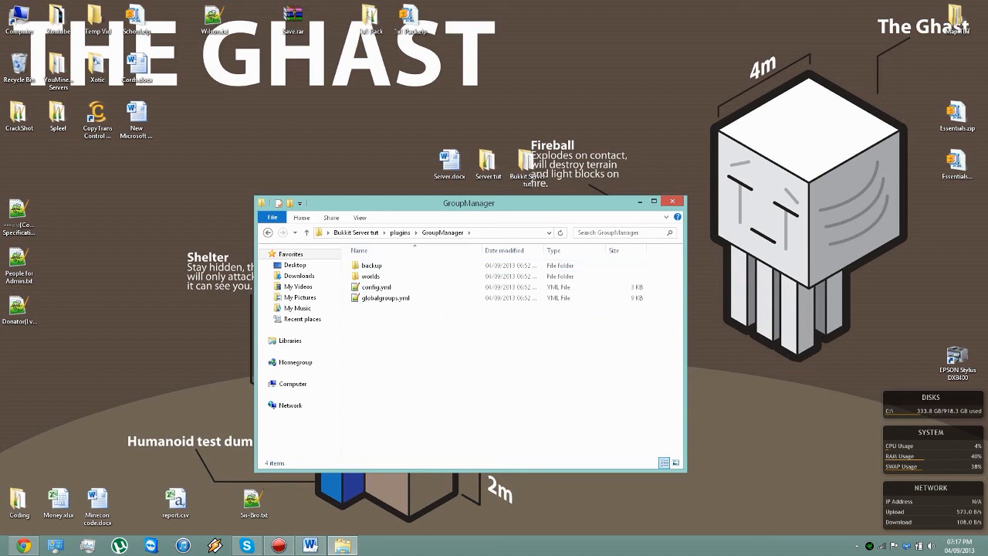
click(400, 232)
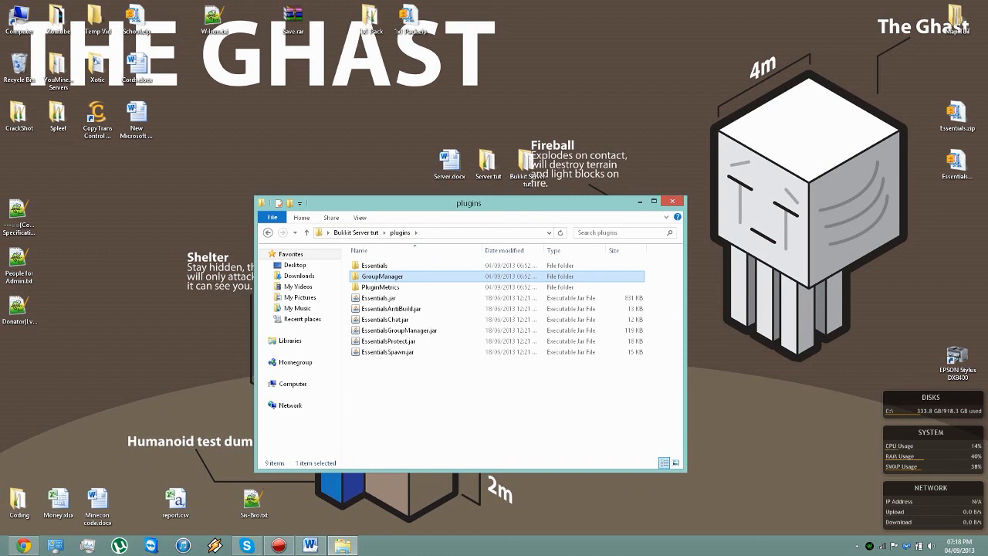
click(471, 402)
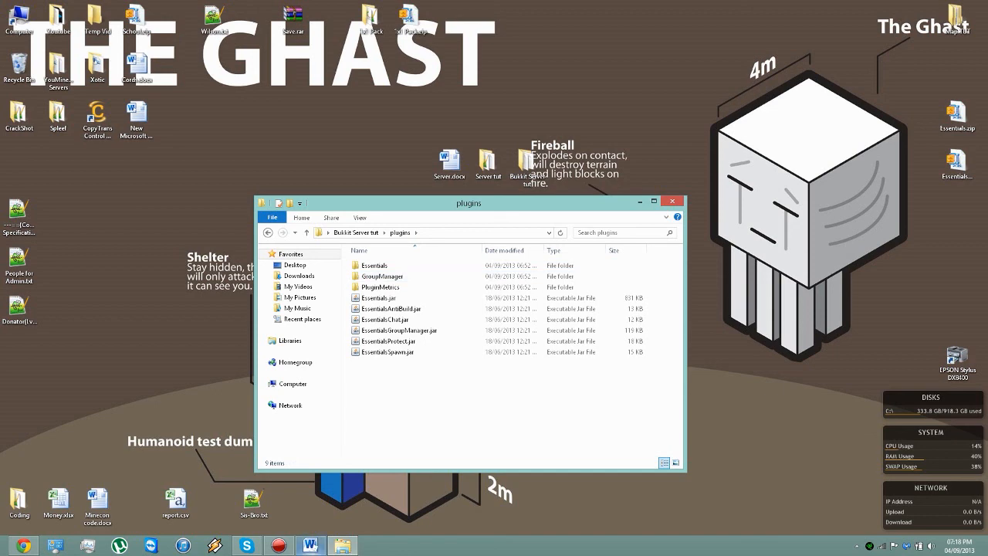
Step: Switch to the Word document that lists the server tutorial topics
click(310, 545)
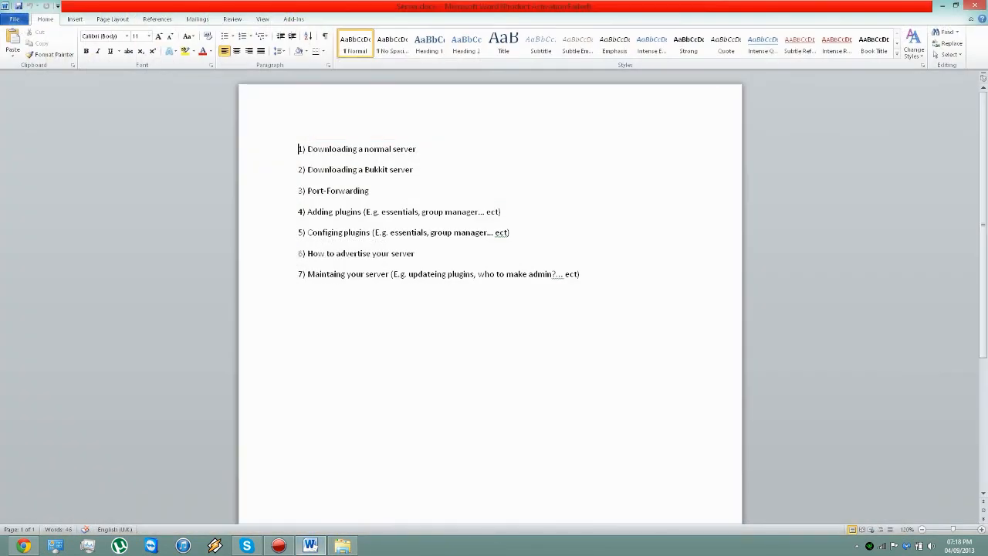